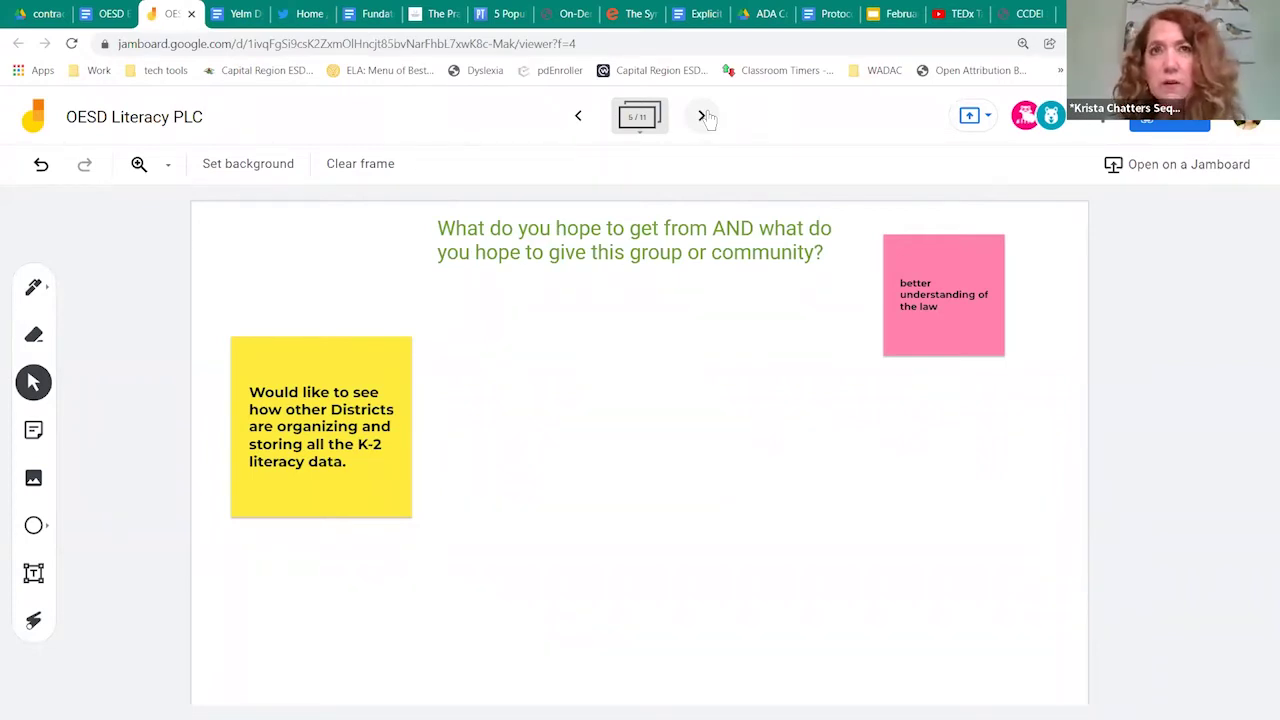
# - Go forward through the jam's frames to the one titled "Resources"
pyautogui.click(638, 117)
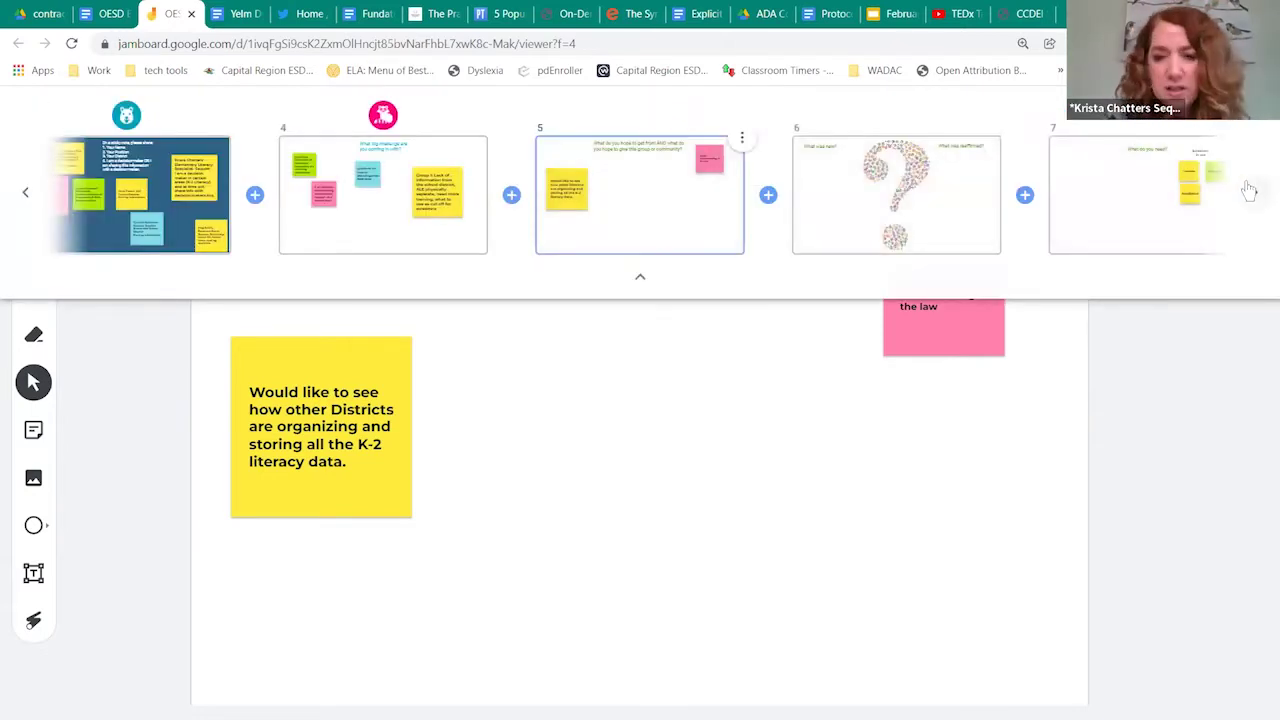
pyautogui.press('Right')
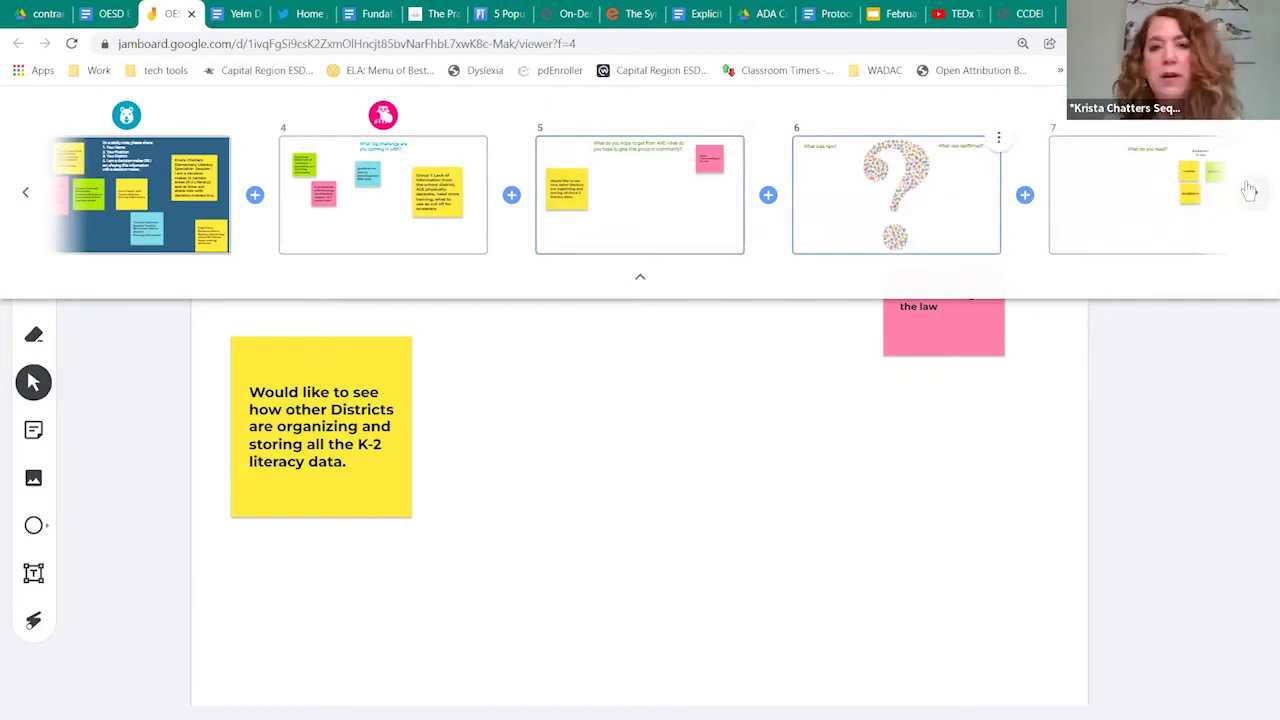
pyautogui.press('Right')
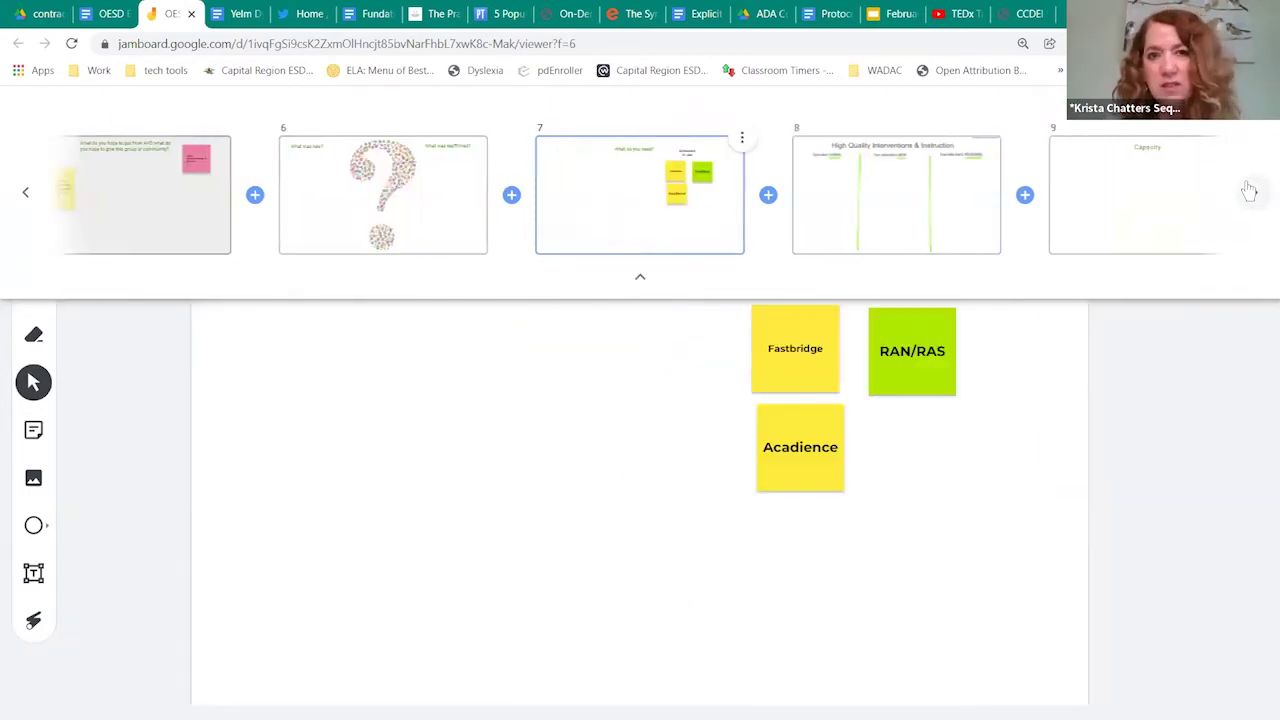
pyautogui.press('Right')
pyautogui.press('Right')
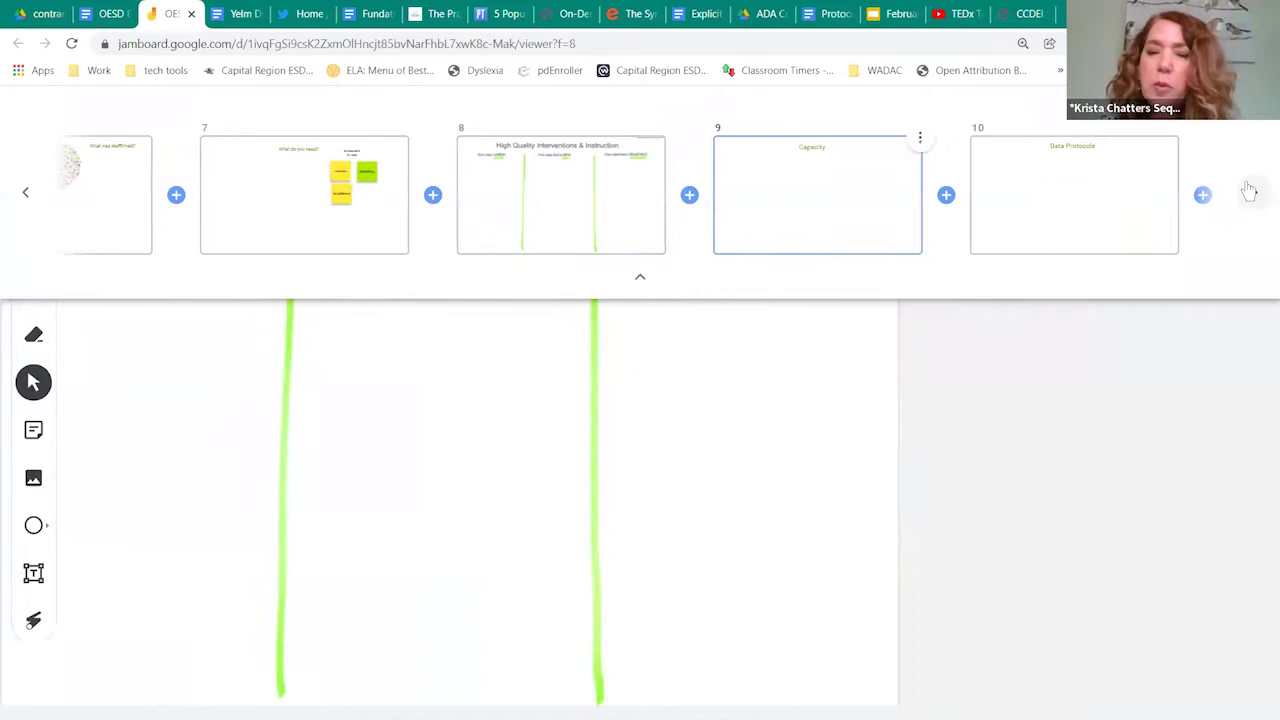
pyautogui.press('Right')
pyautogui.press('Right')
pyautogui.press('Escape')
# - Add a green sticky note reading "Core Curricula:" to the Resources frame
pyautogui.press('s')
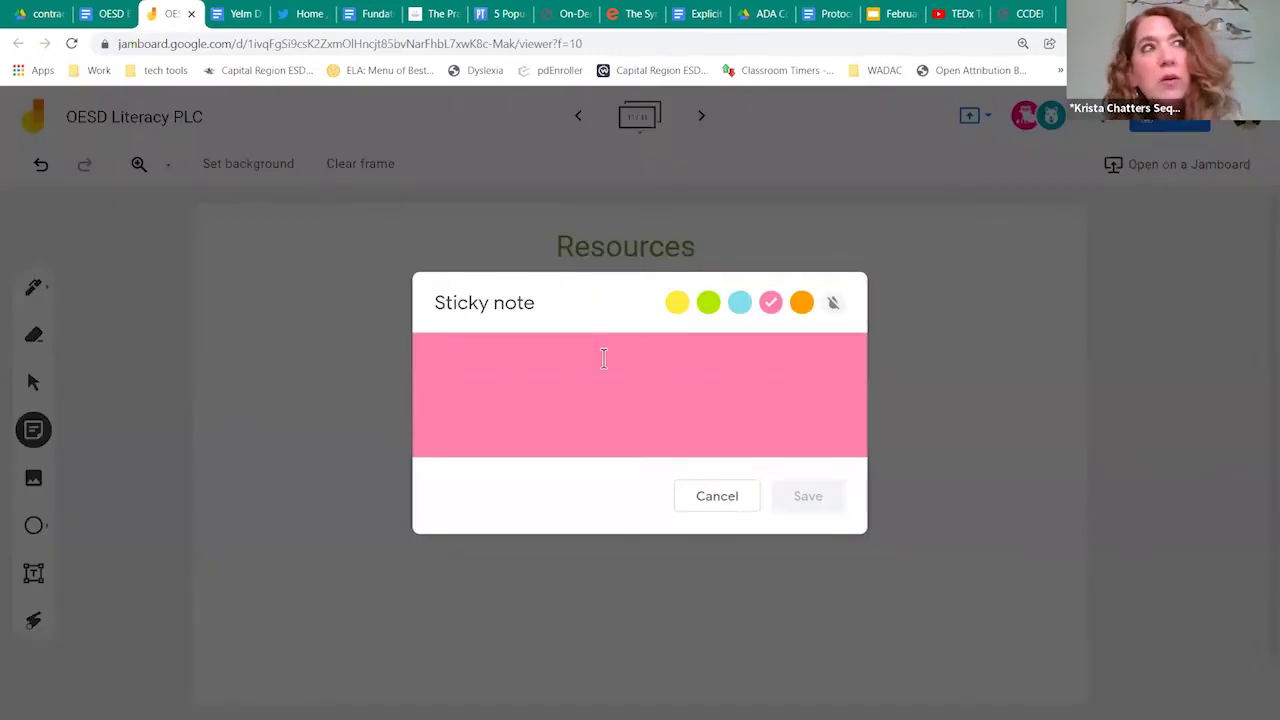
pyautogui.click(708, 303)
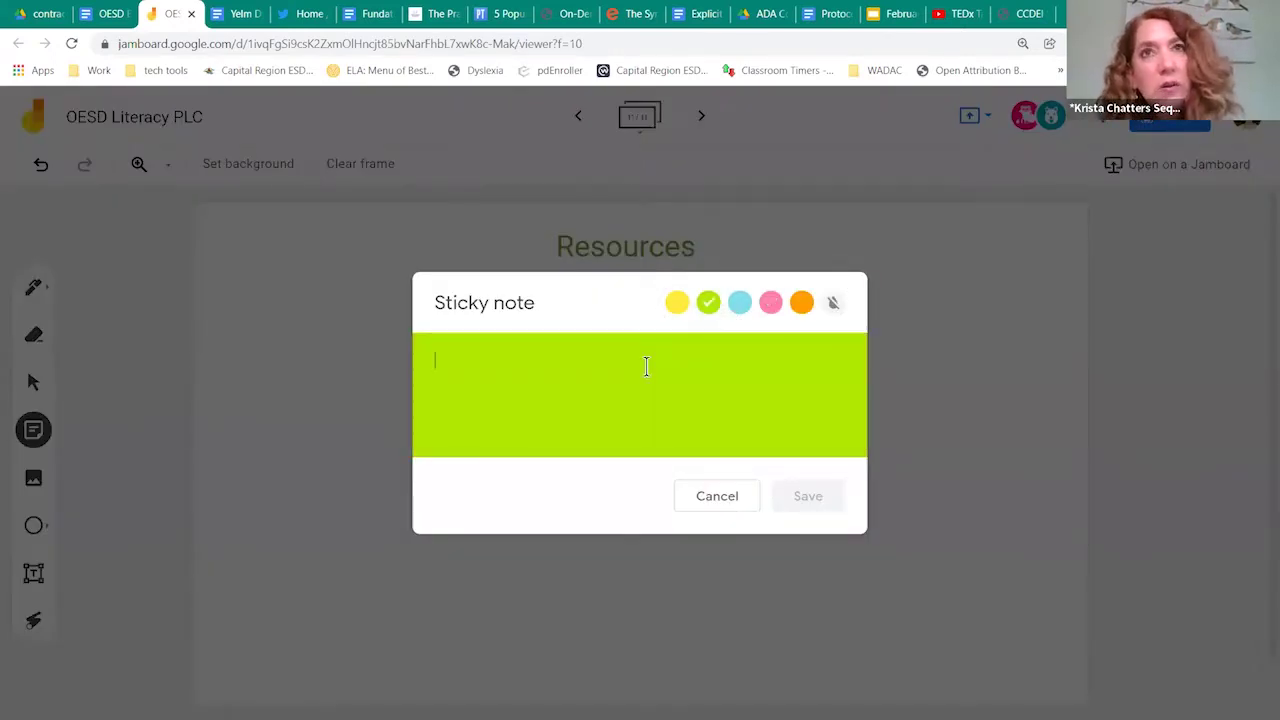
pyautogui.write('Core')
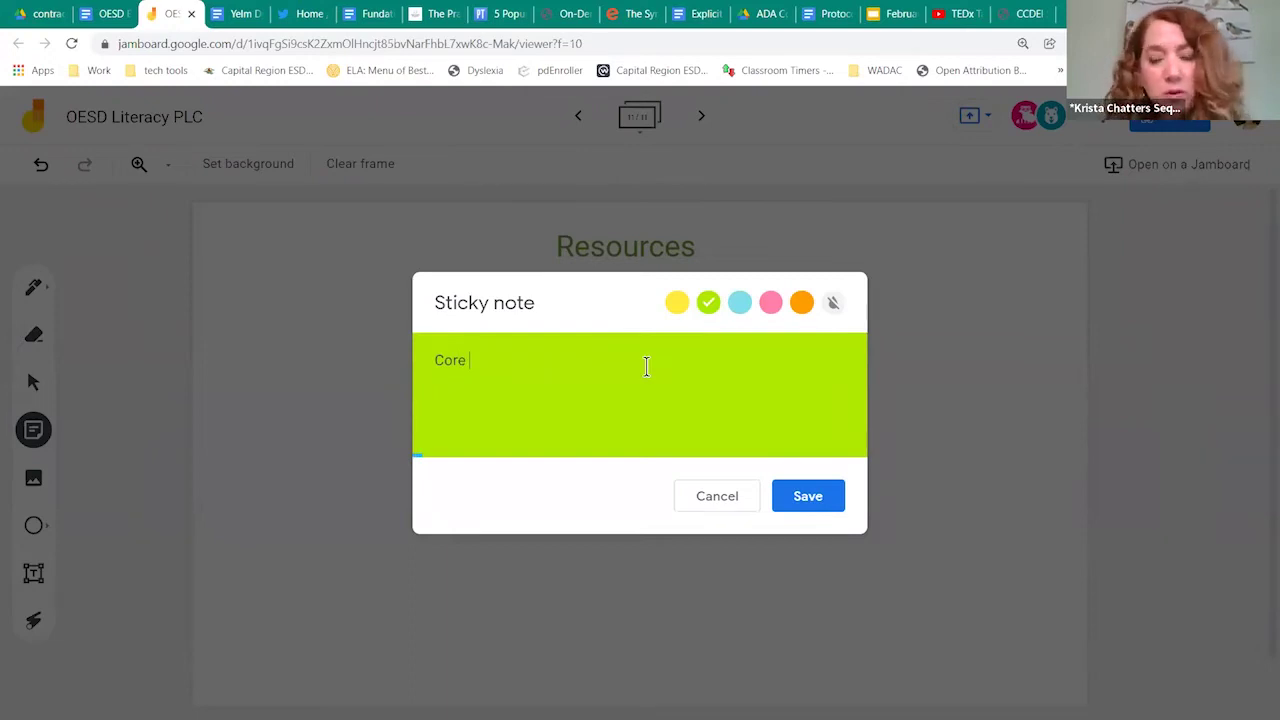
pyautogui.write(' Curricula')
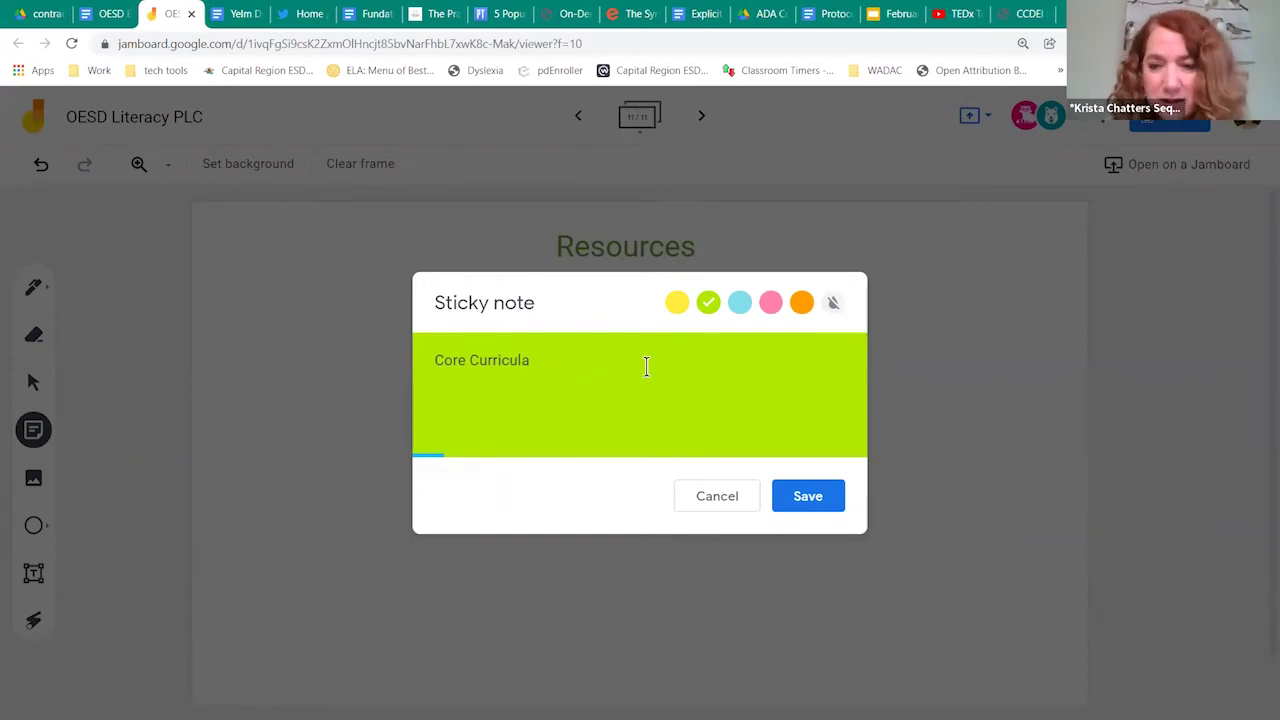
pyautogui.write(':')
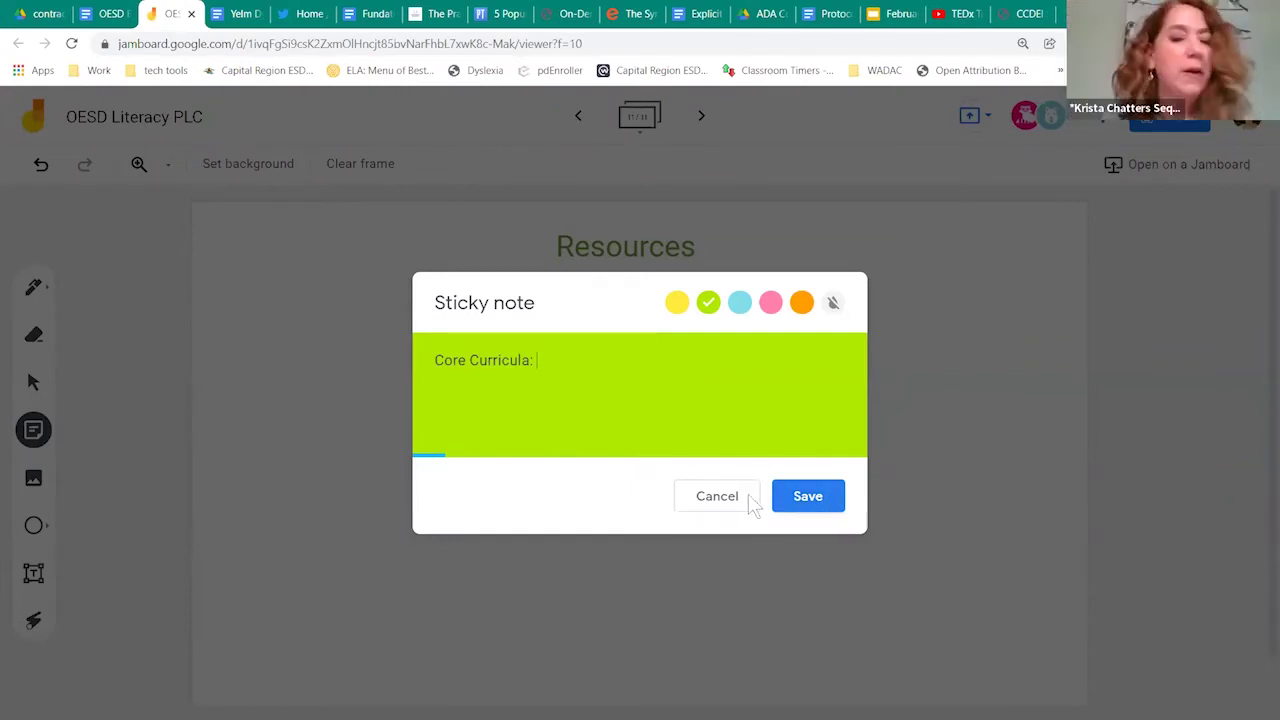
pyautogui.click(806, 498)
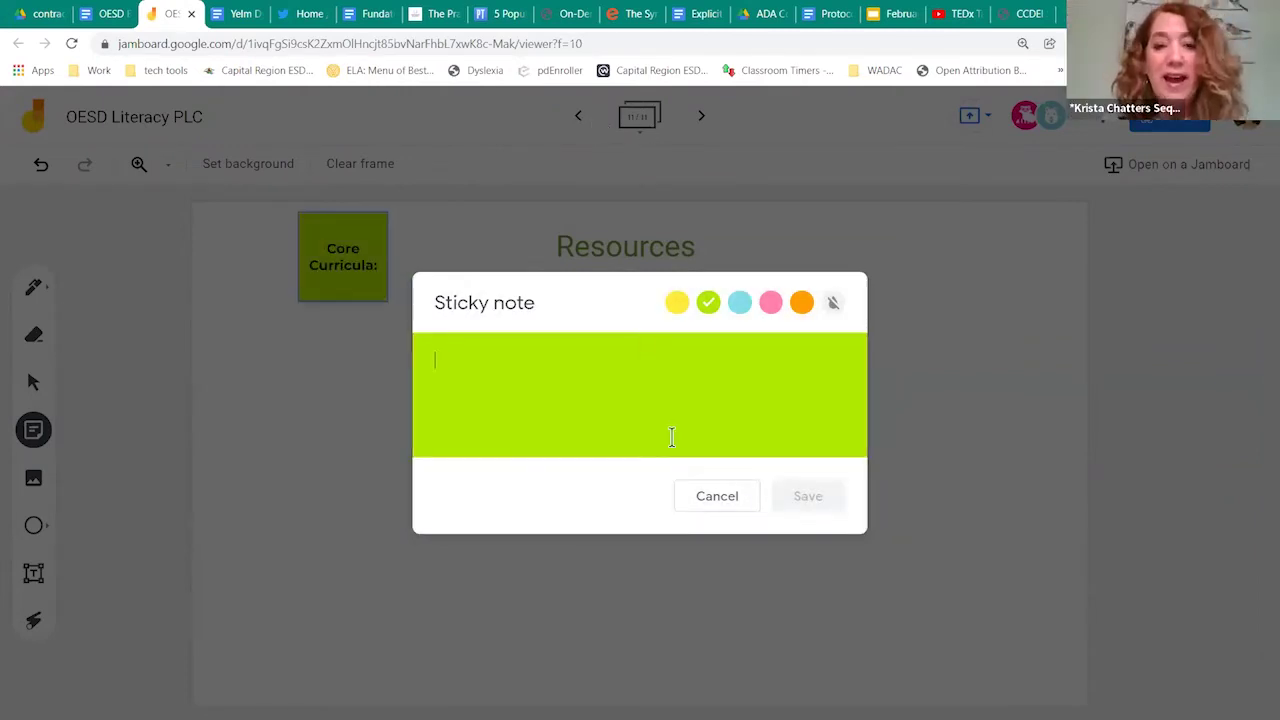
pyautogui.click(706, 497)
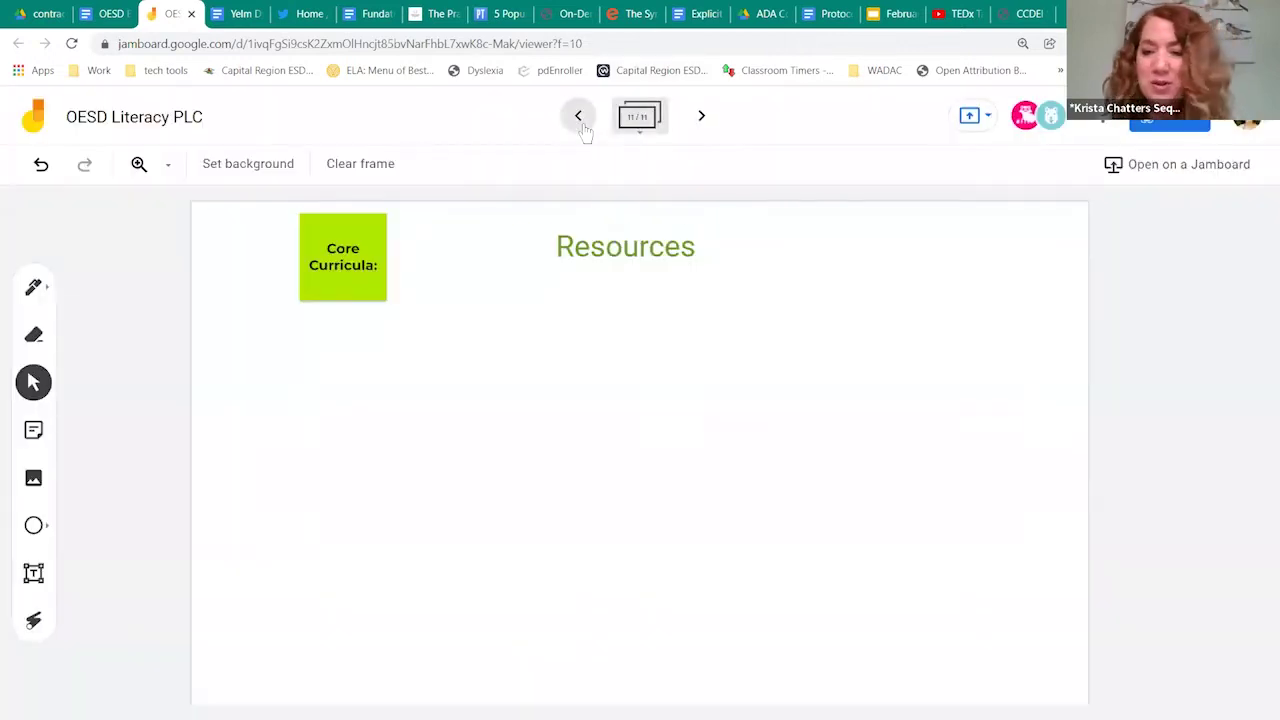
# - Add a green sticky note reading "K & Phonemic Awareness -- strength" to the Capacity frame
pyautogui.click(584, 127)
pyautogui.click(584, 127)
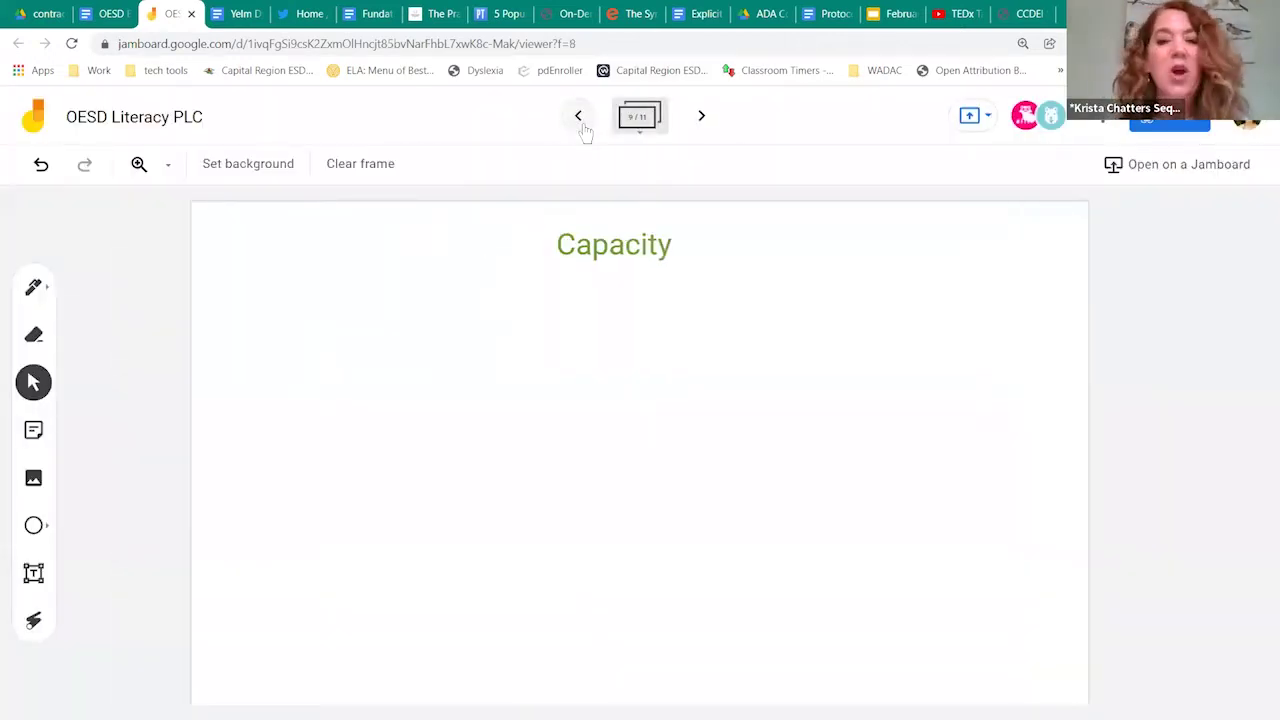
pyautogui.click(34, 430)
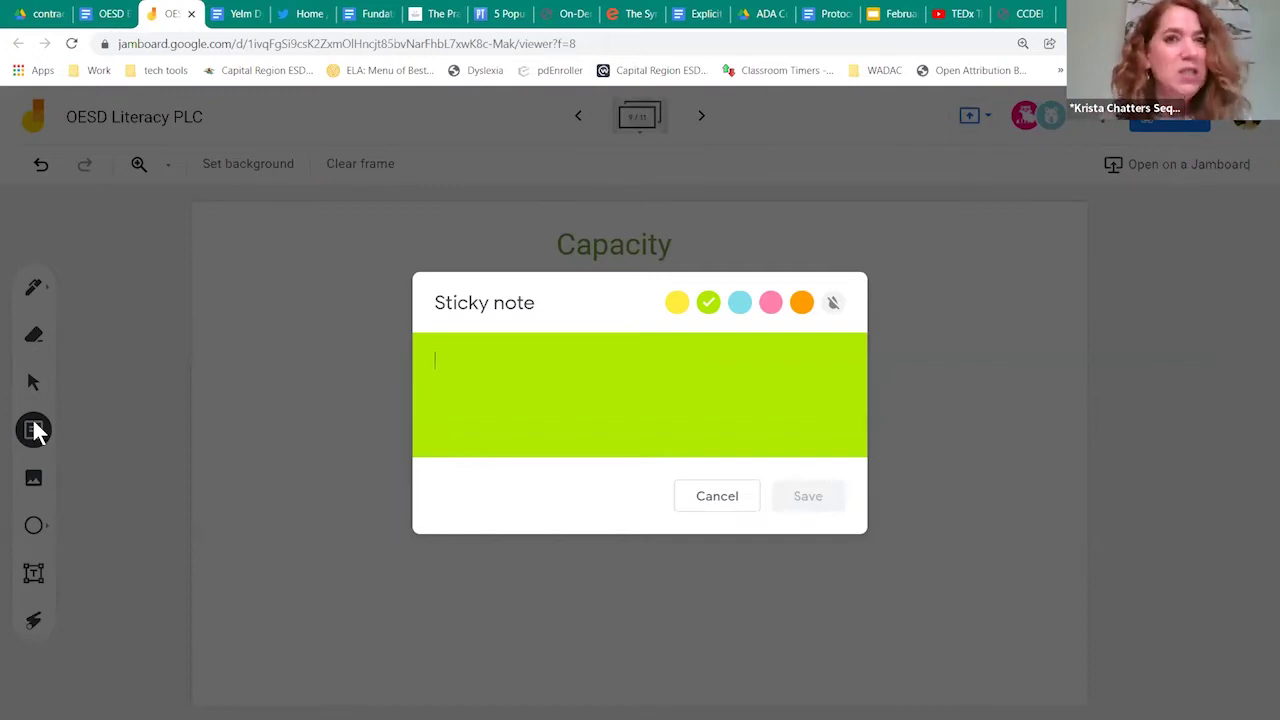
pyautogui.write('K & Phonemic ')
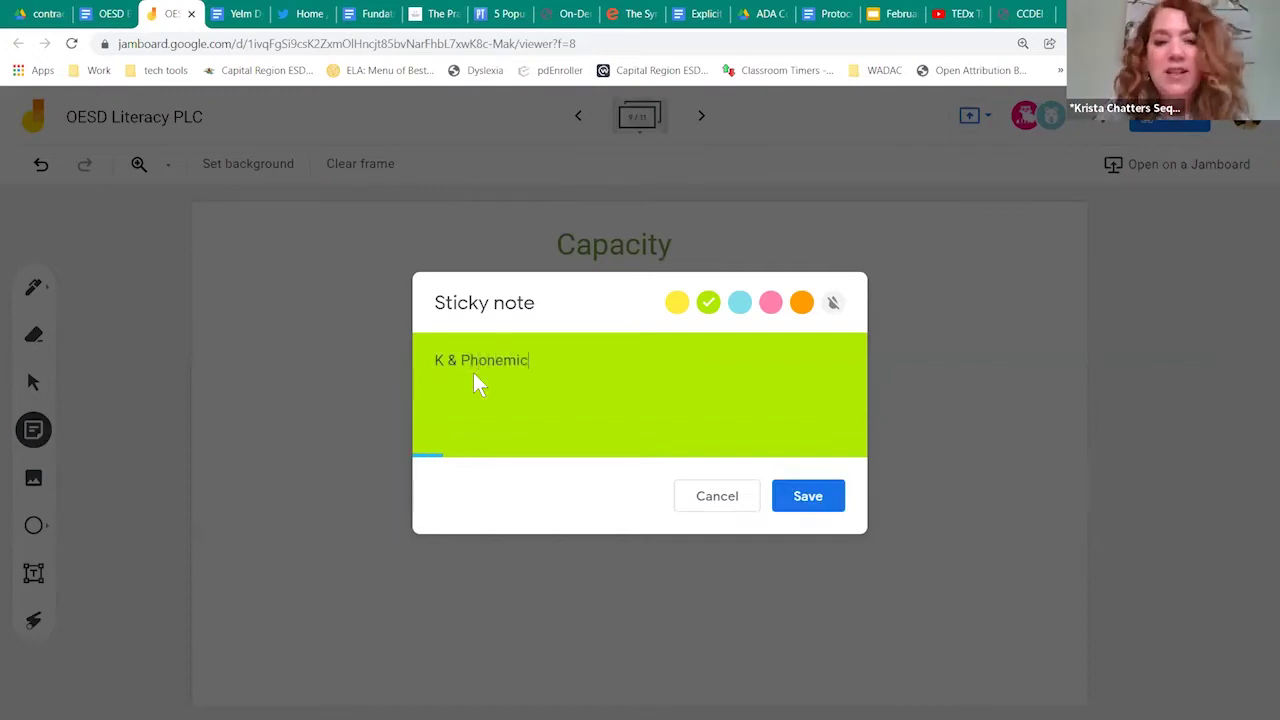
pyautogui.write('Awareness -- st')
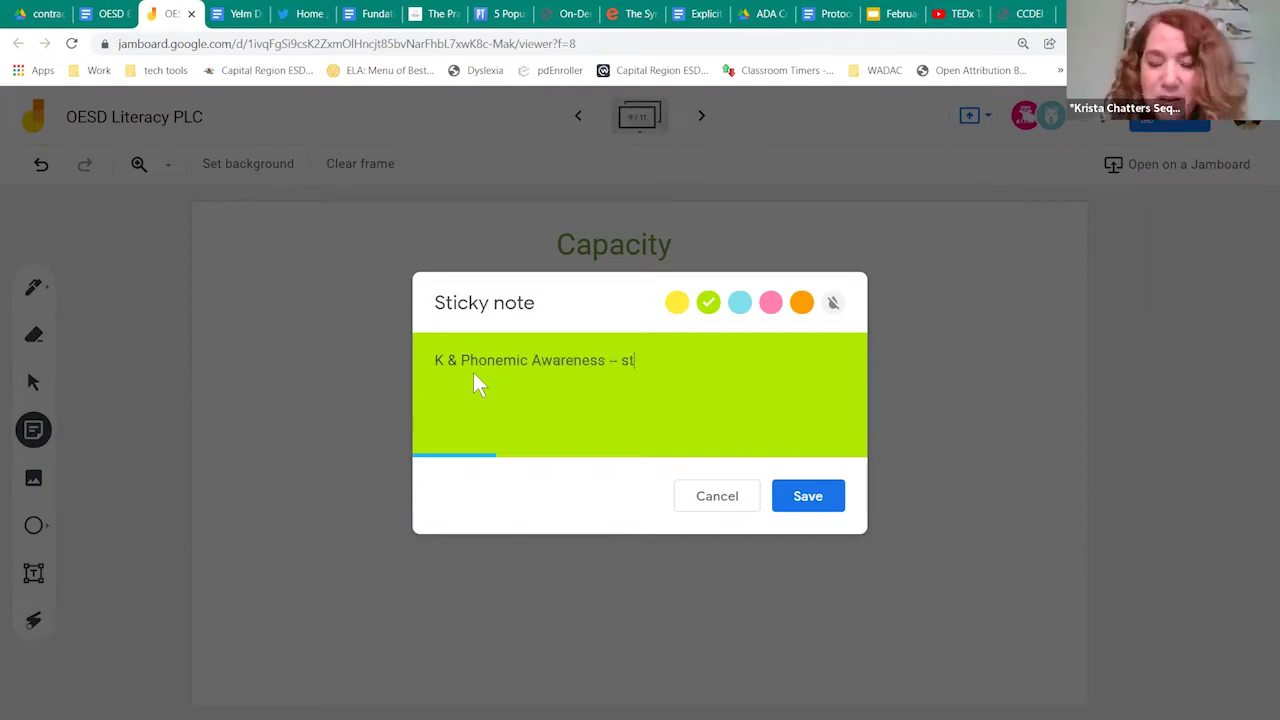
pyautogui.write('rength')
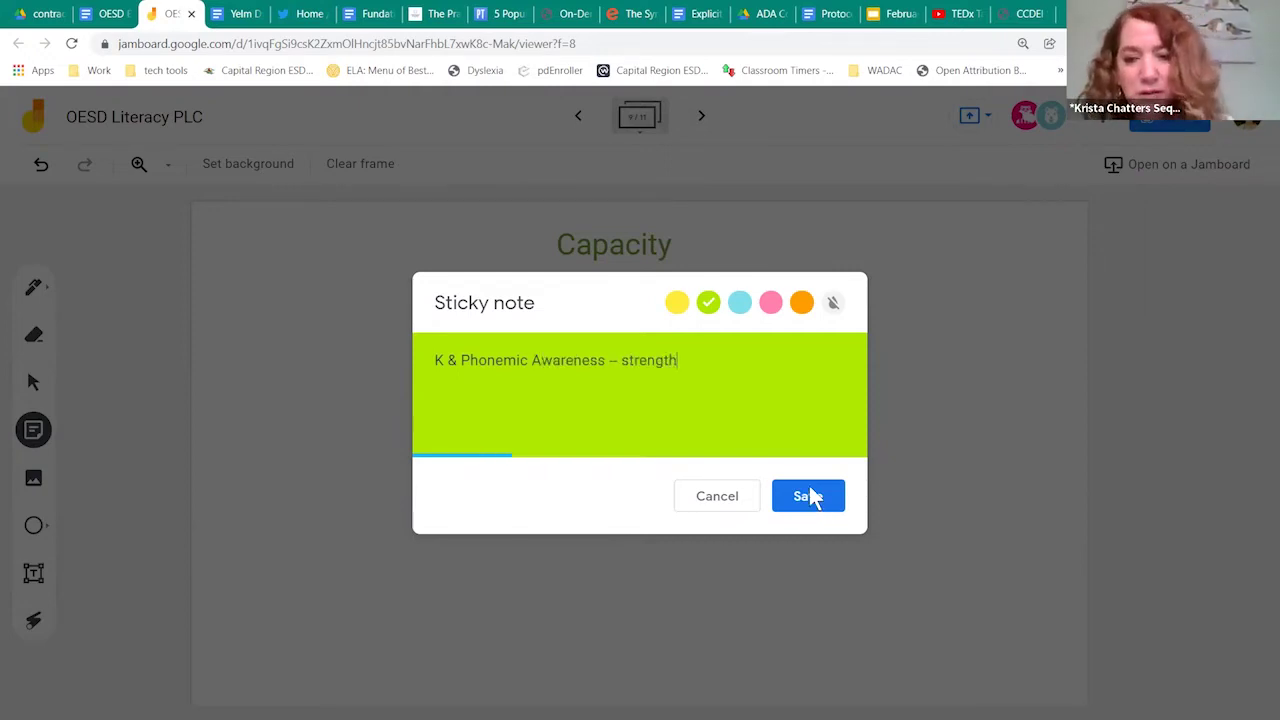
pyautogui.click(811, 497)
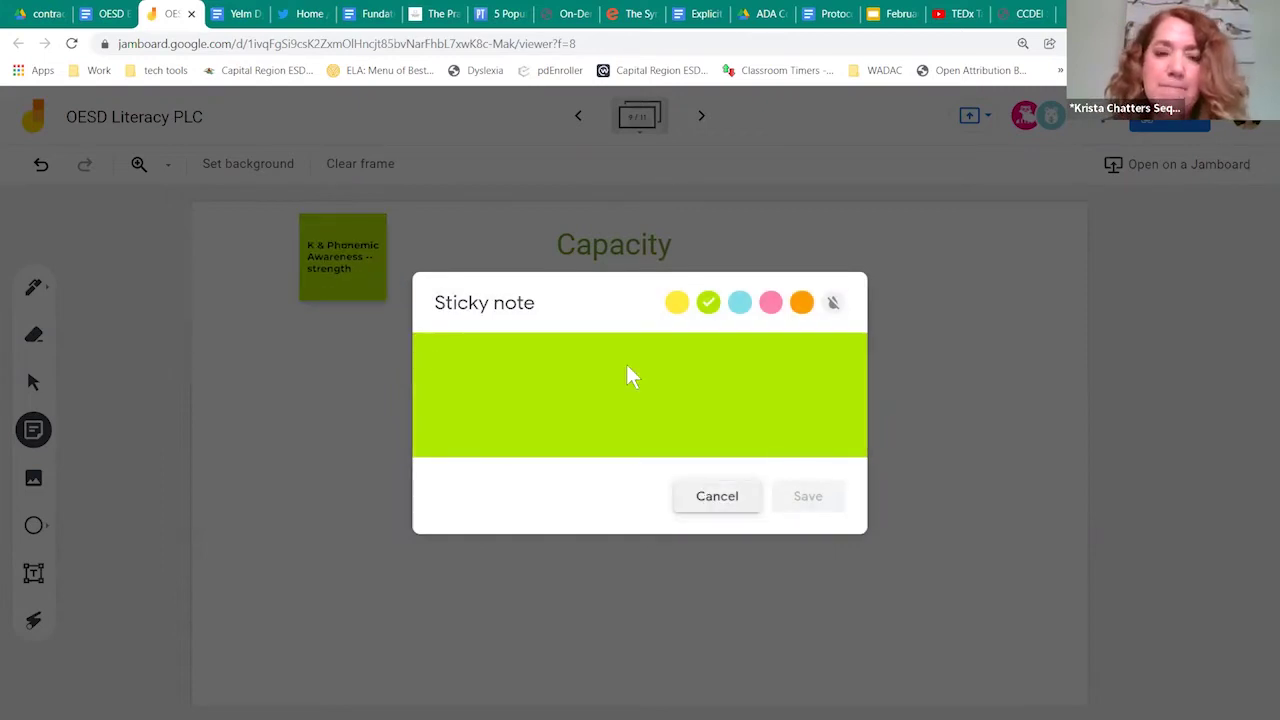
pyautogui.press('Escape')
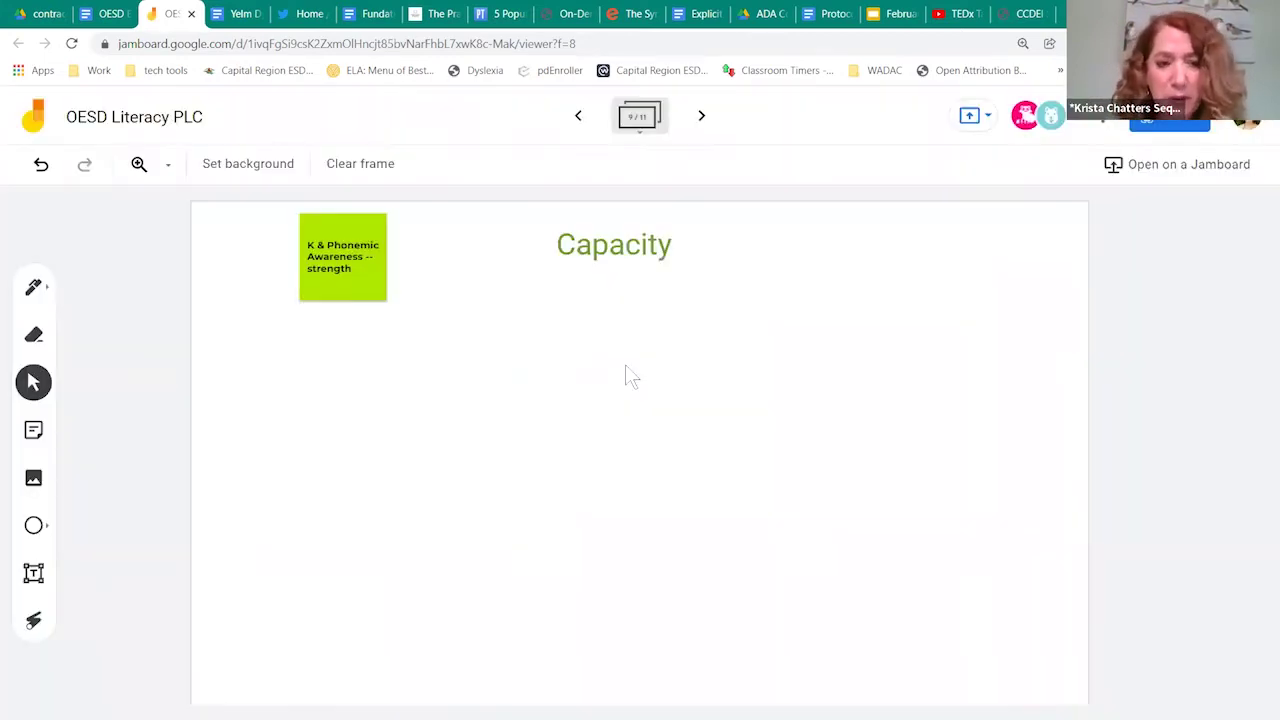
# - Revisit the Resources frame and go back through the frames to "What big challenge are you coming in with?"
pyautogui.click(703, 116)
pyautogui.click(703, 116)
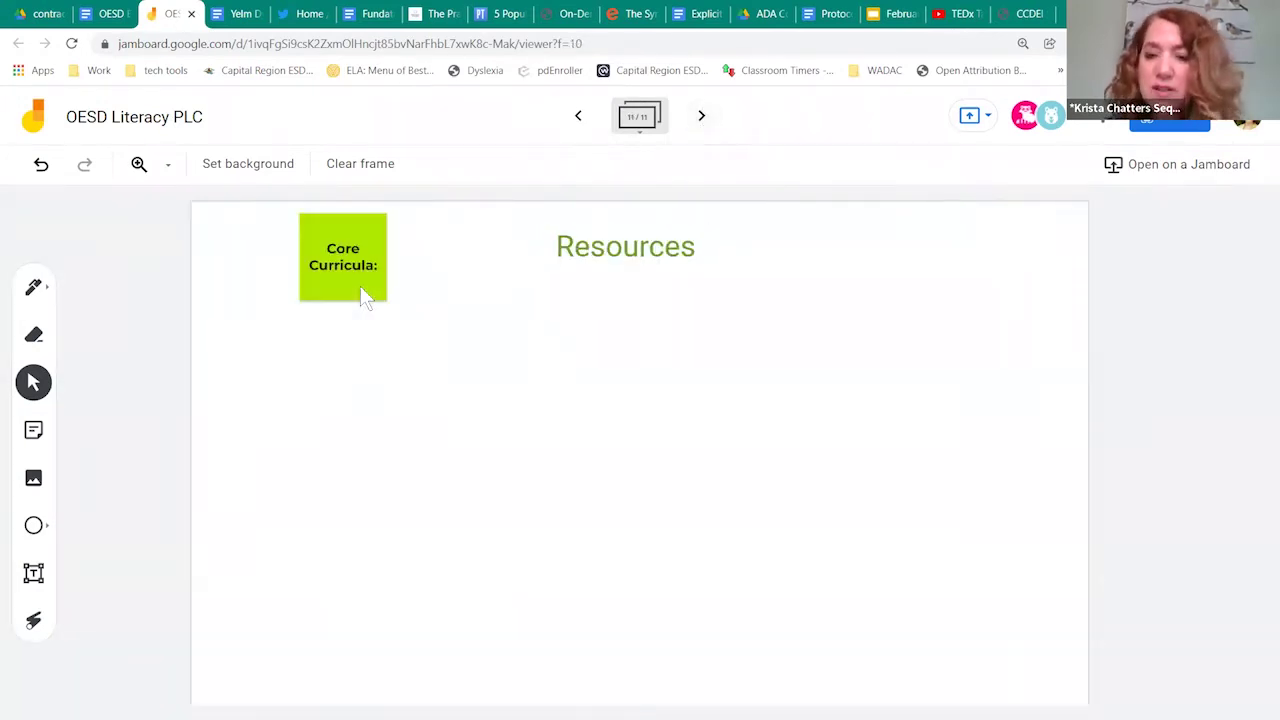
pyautogui.click(639, 116)
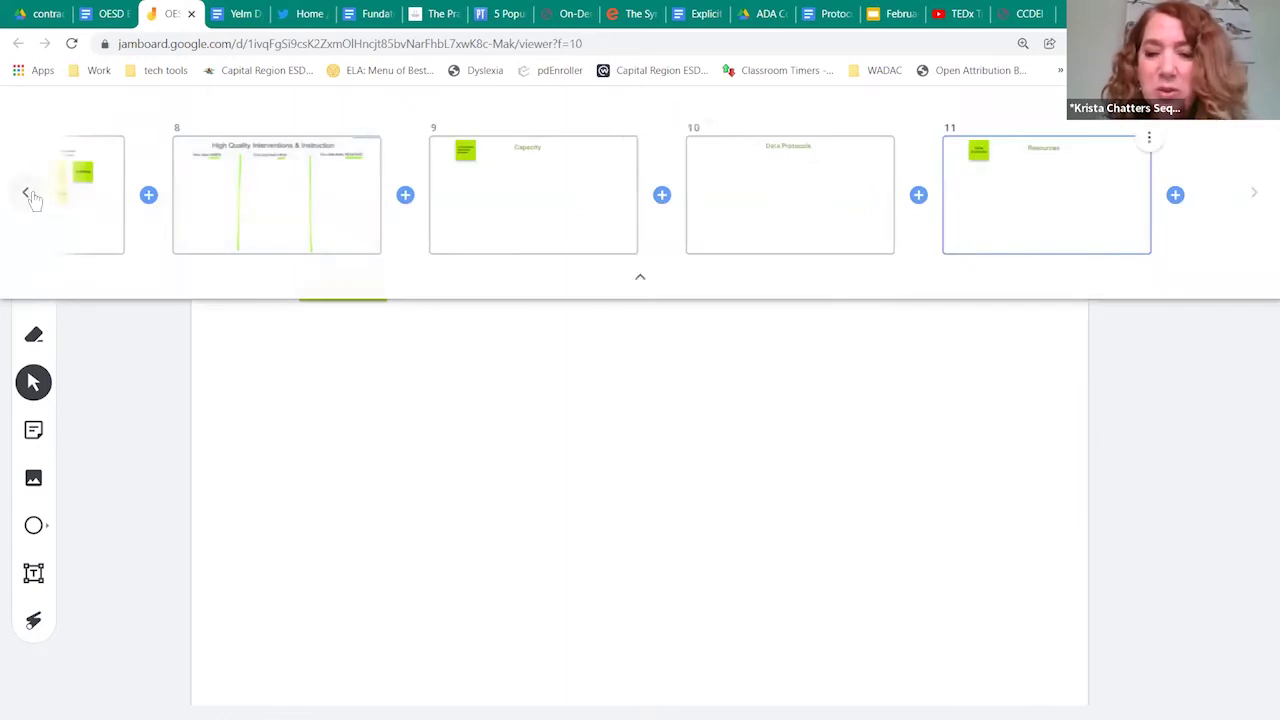
pyautogui.click(30, 196)
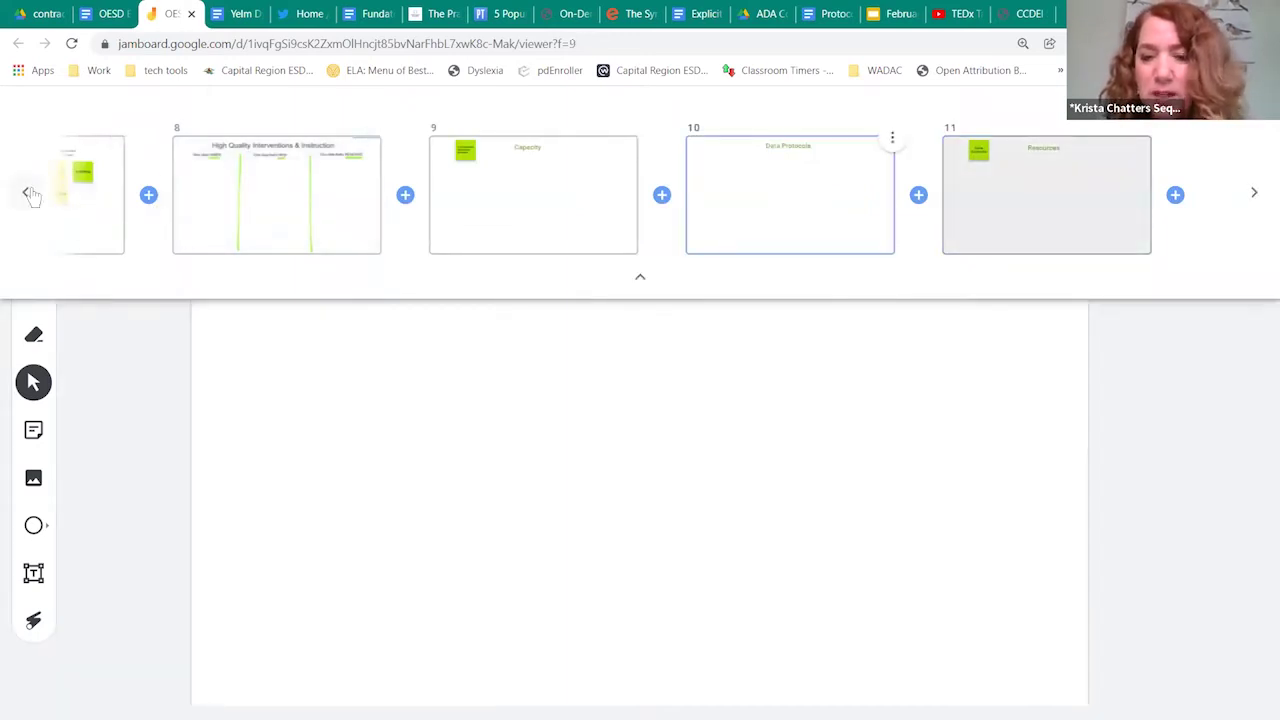
pyautogui.click(30, 196)
pyautogui.click(30, 196)
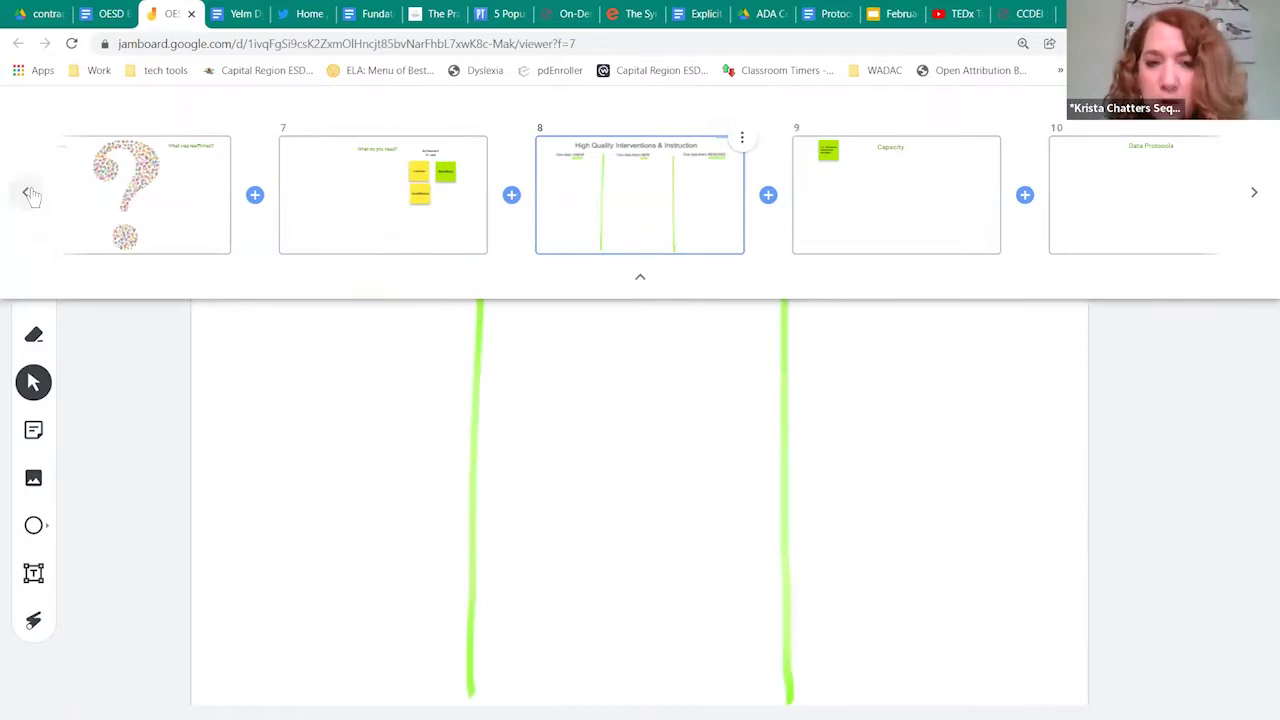
pyautogui.click(30, 196)
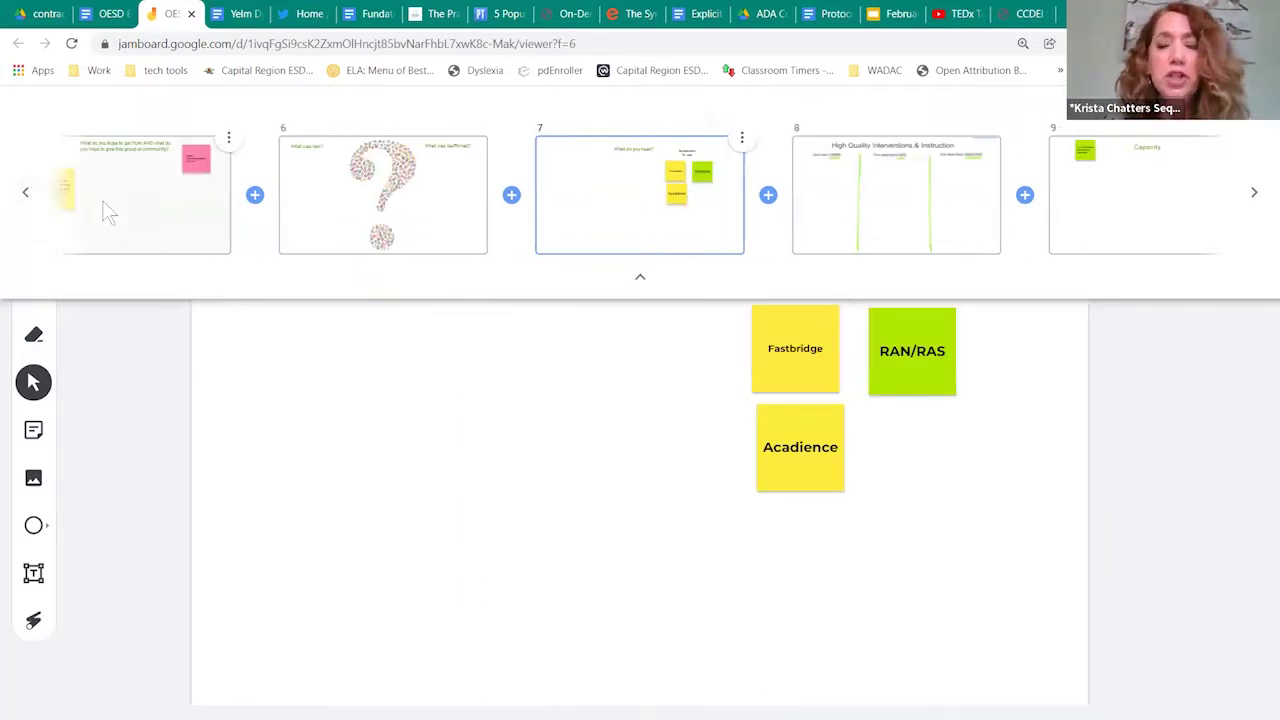
pyautogui.click(29, 203)
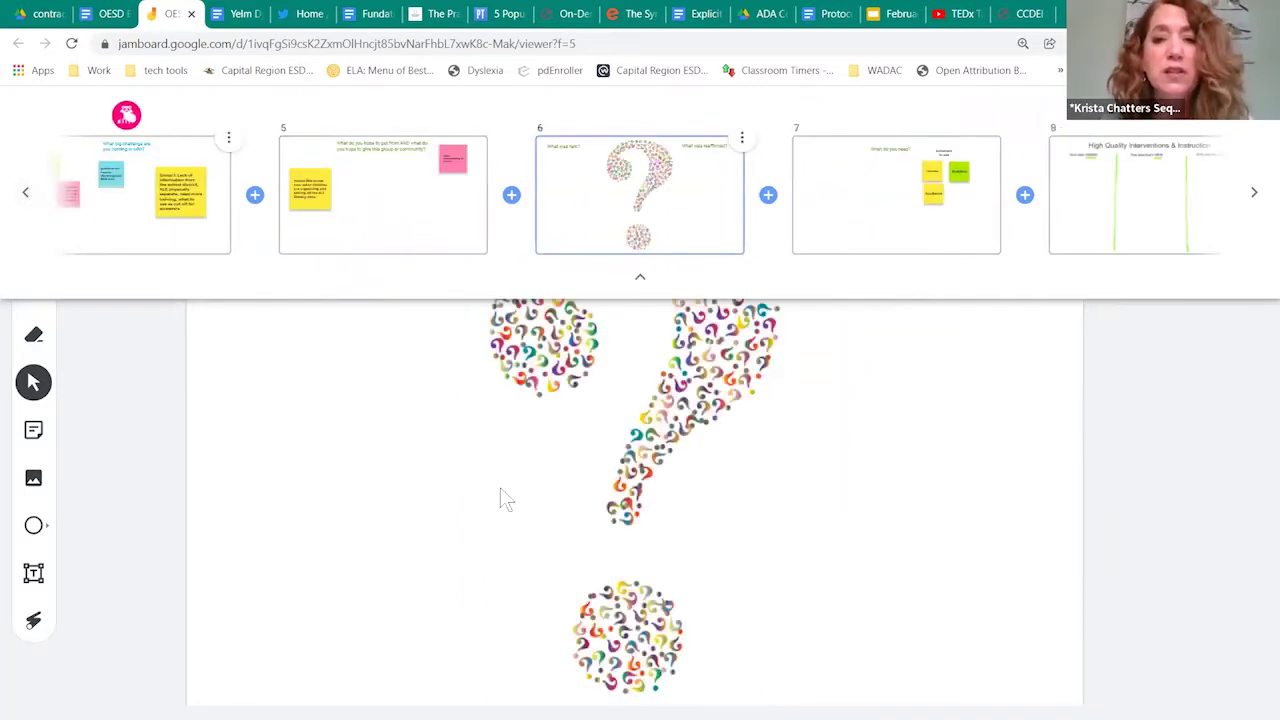
pyautogui.click(511, 480)
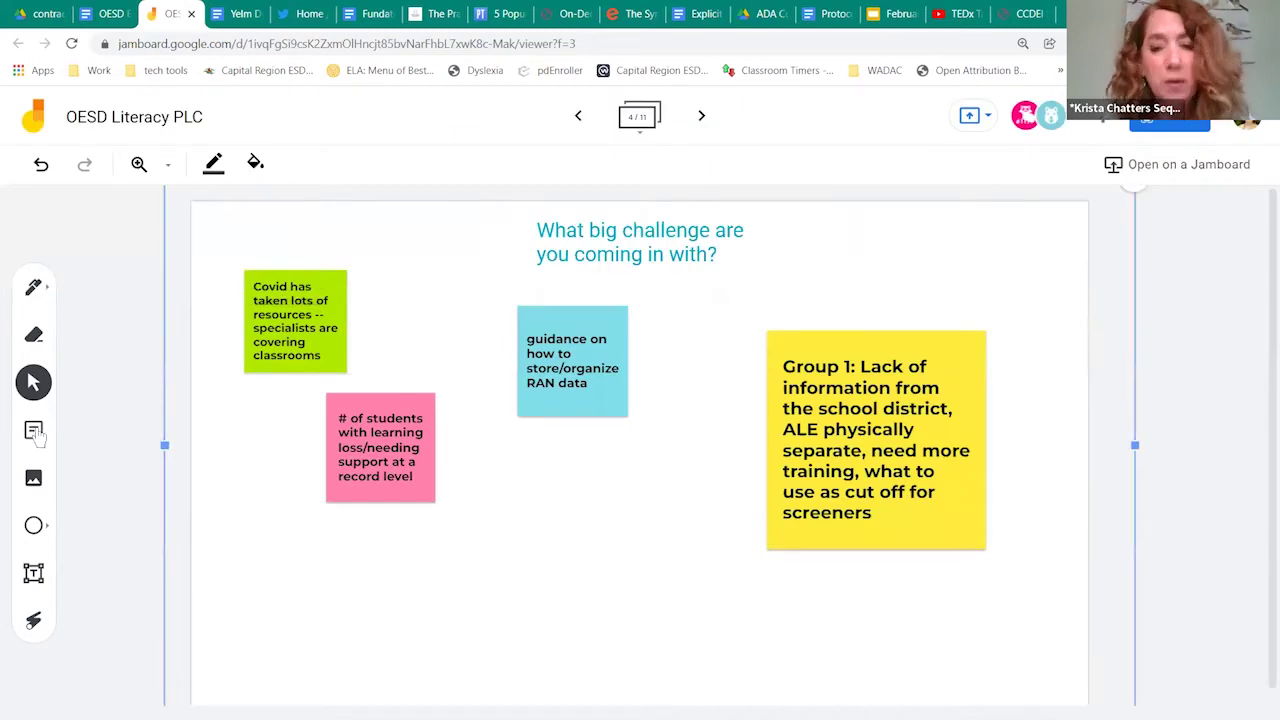
# - Add a blue sticky note reading "2nd graders -- those who were in K when shut down began" and place it below the green Covid note
pyautogui.hotkey('ctrl', 'shift', 'p')
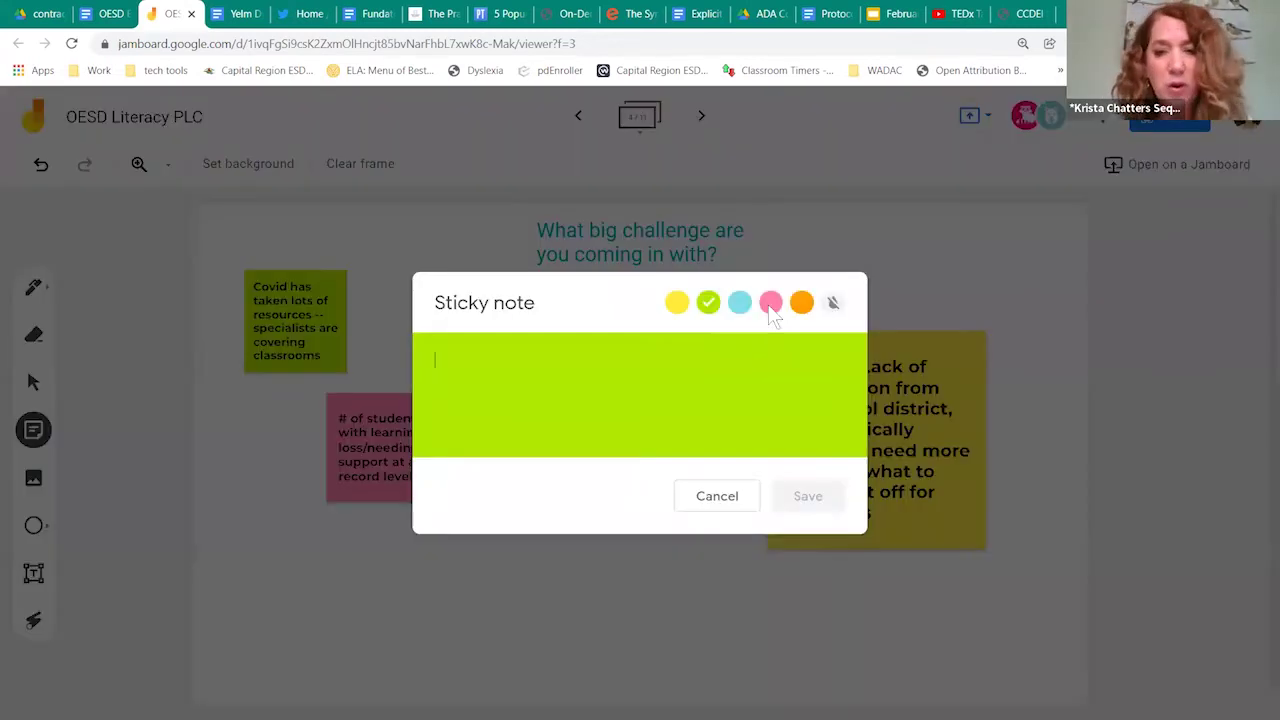
pyautogui.click(739, 302)
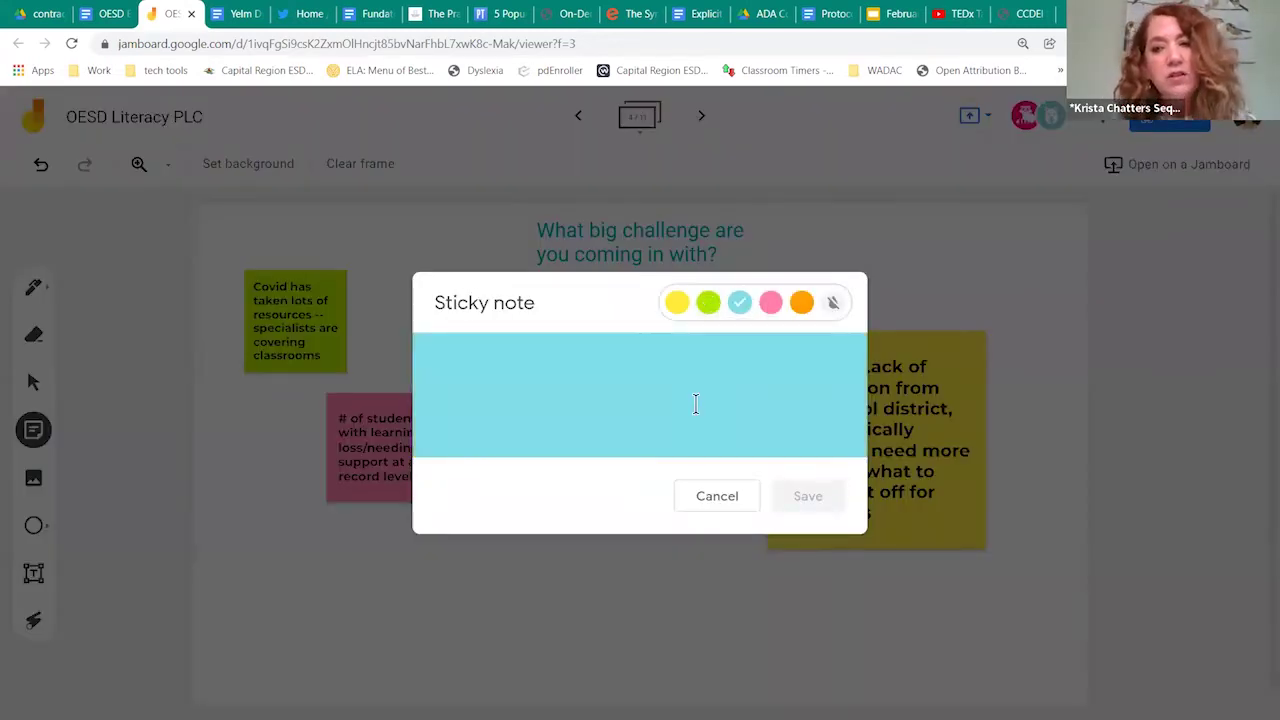
pyautogui.click(606, 403)
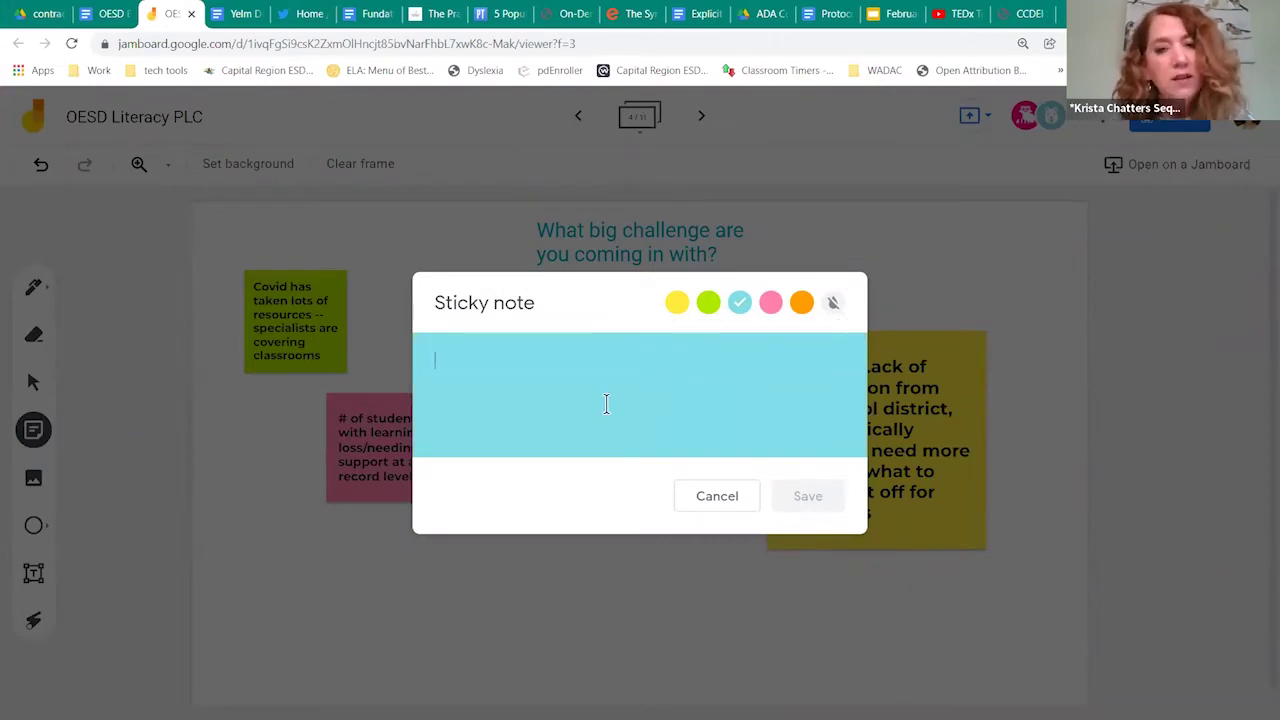
pyautogui.write('2nd gr')
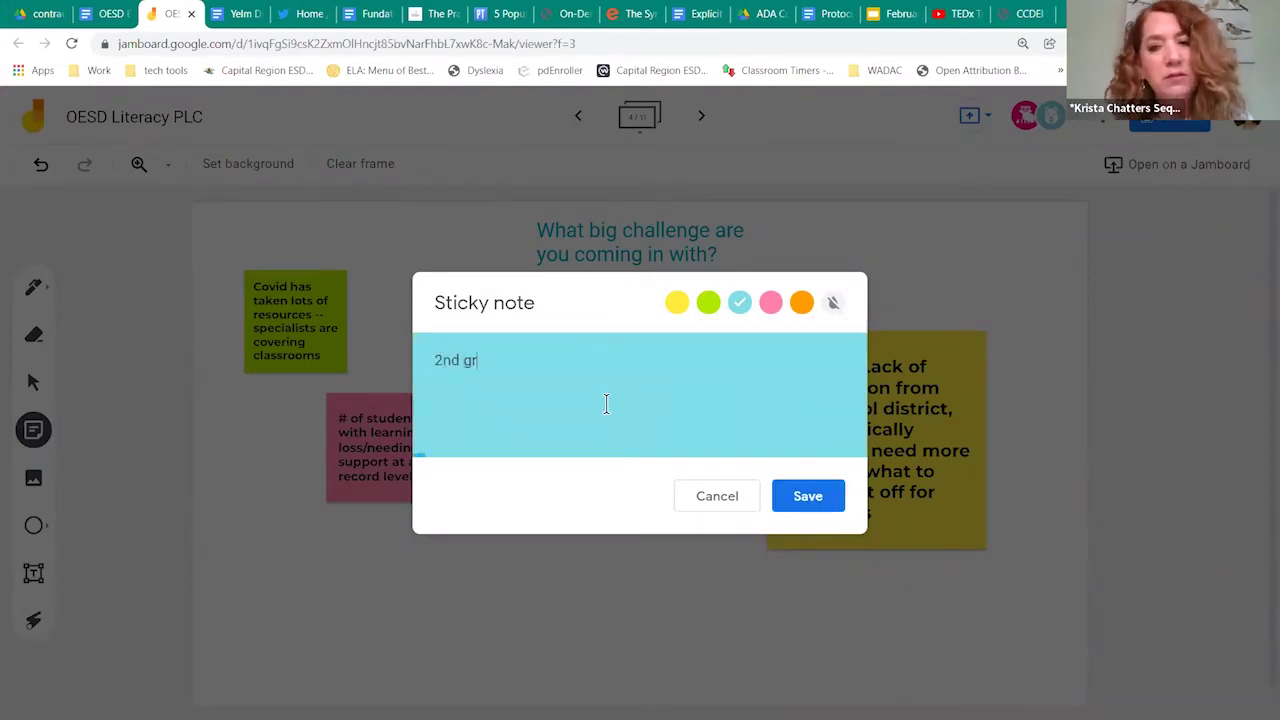
pyautogui.write('aders -- t')
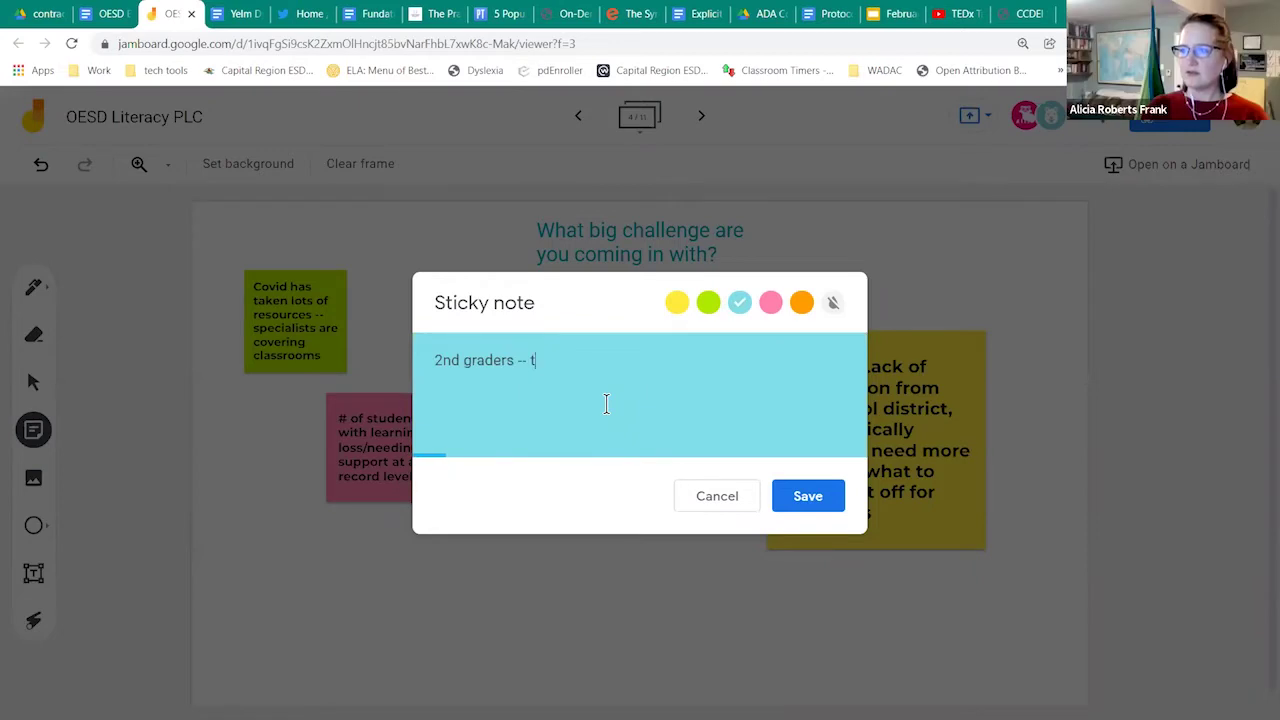
pyautogui.write('hose who were ')
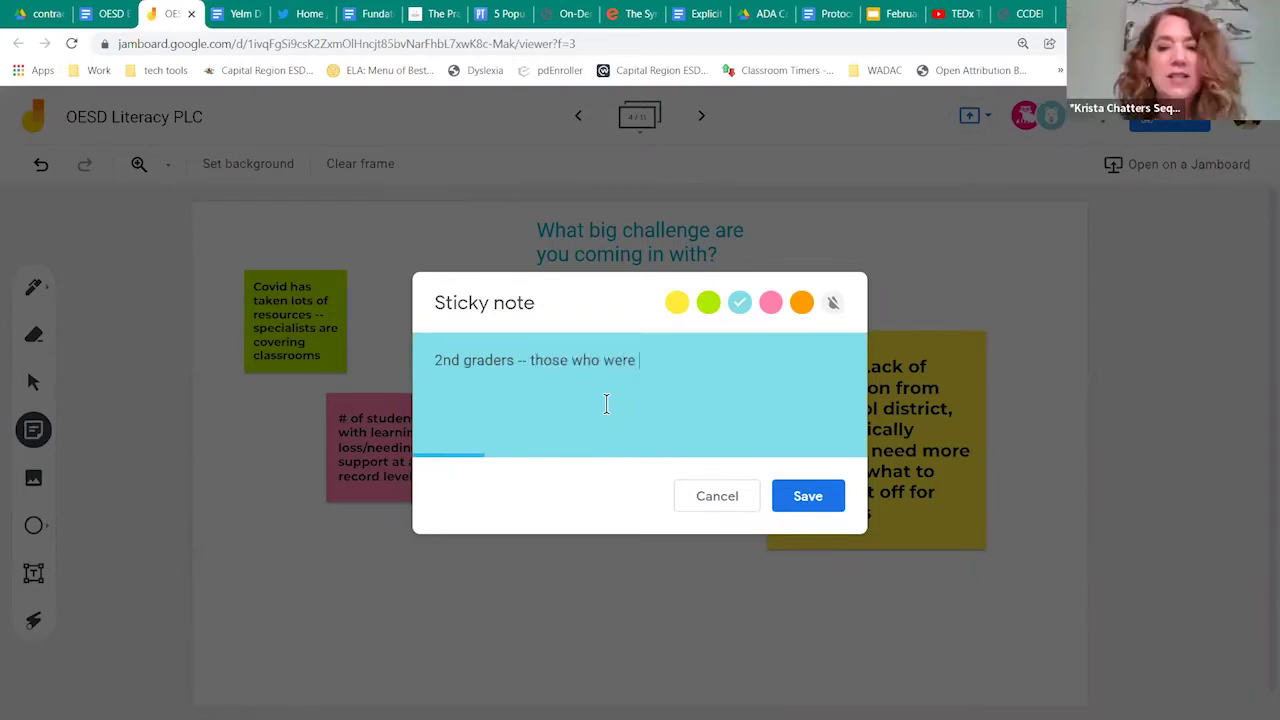
pyautogui.write('in K when shut dow')
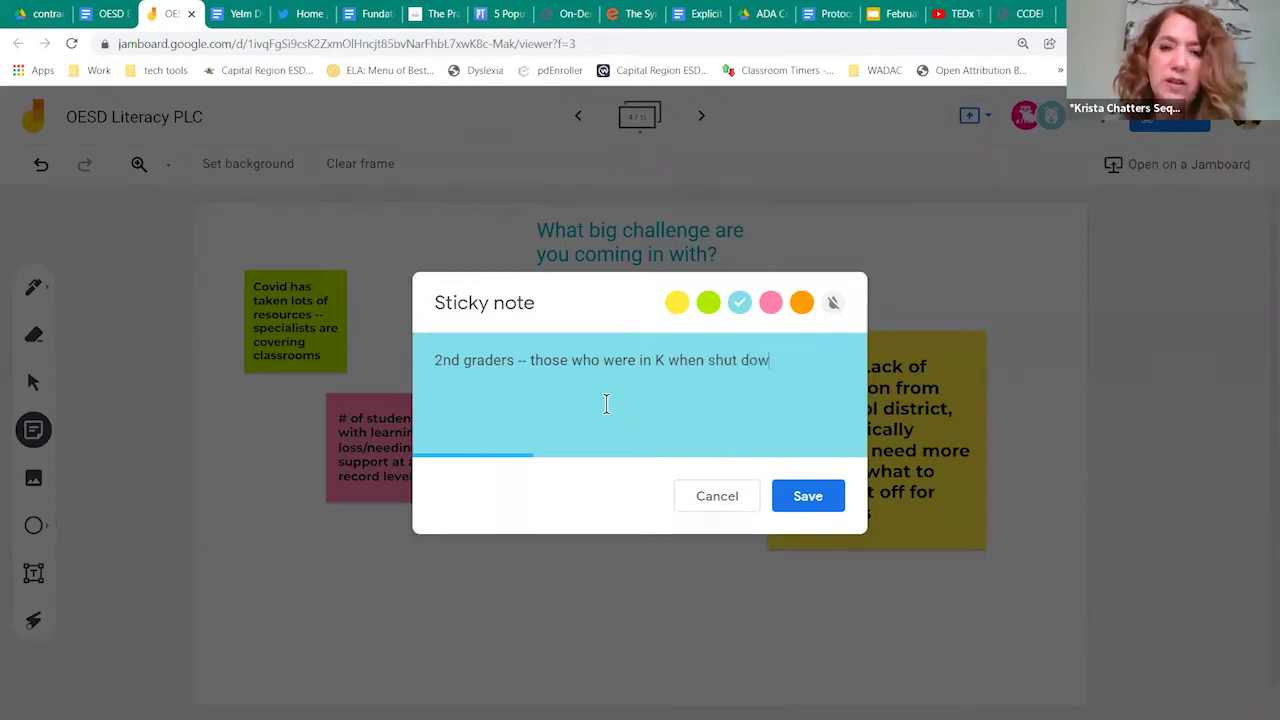
pyautogui.write('n began')
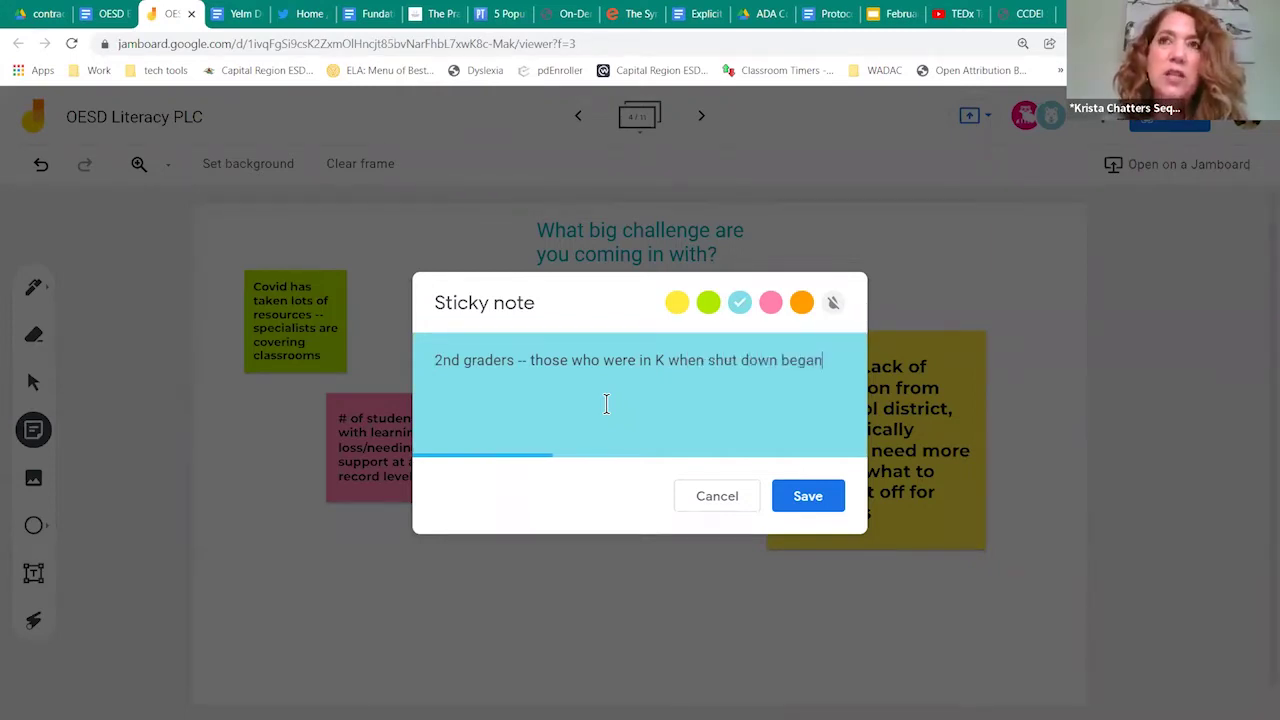
pyautogui.click(812, 500)
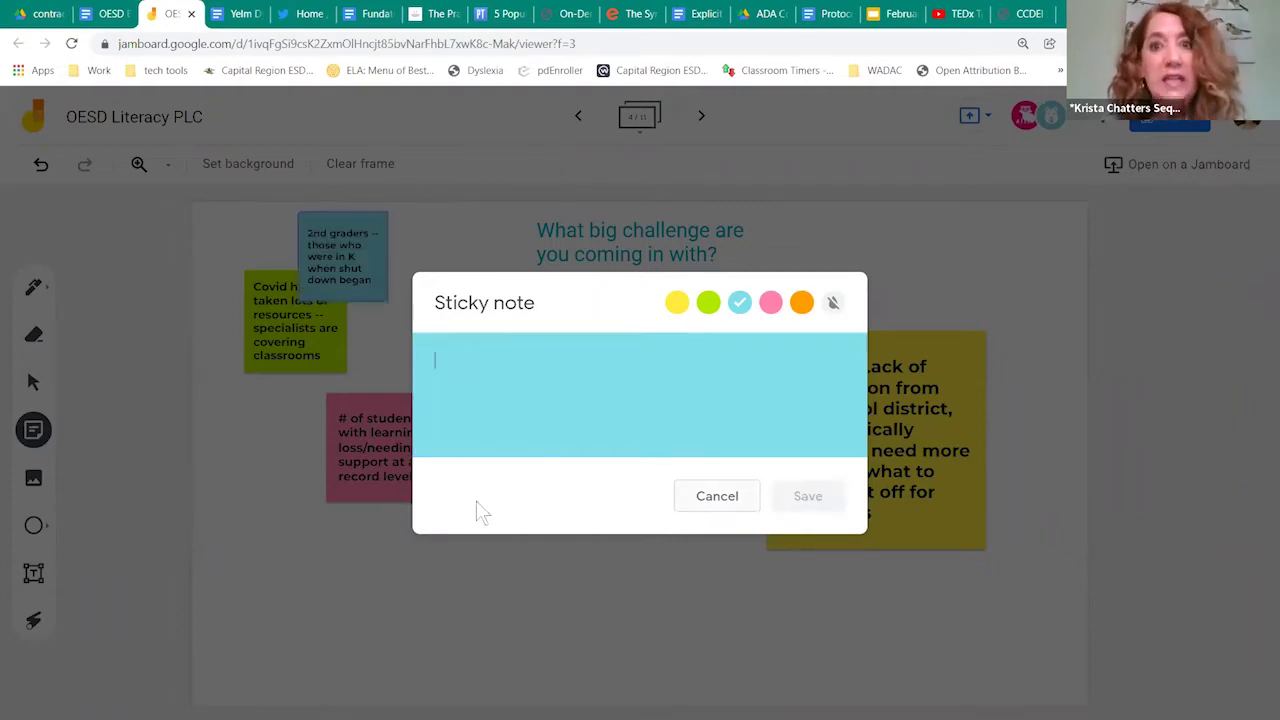
pyautogui.click(498, 542)
pyautogui.click(312, 524)
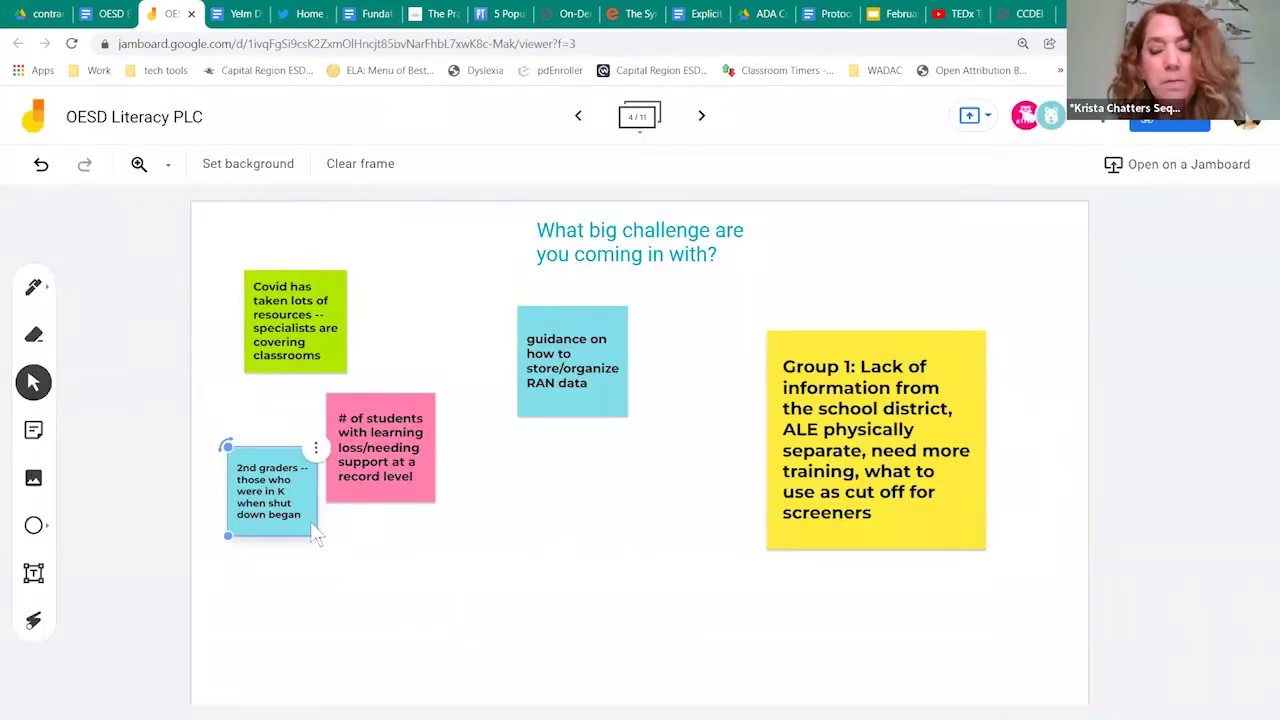
# - Add a green sticky note reading "need for nitty-gritty knowledge of foundational skills for intermediate teachers" to the challenge frame
pyautogui.click(337, 540)
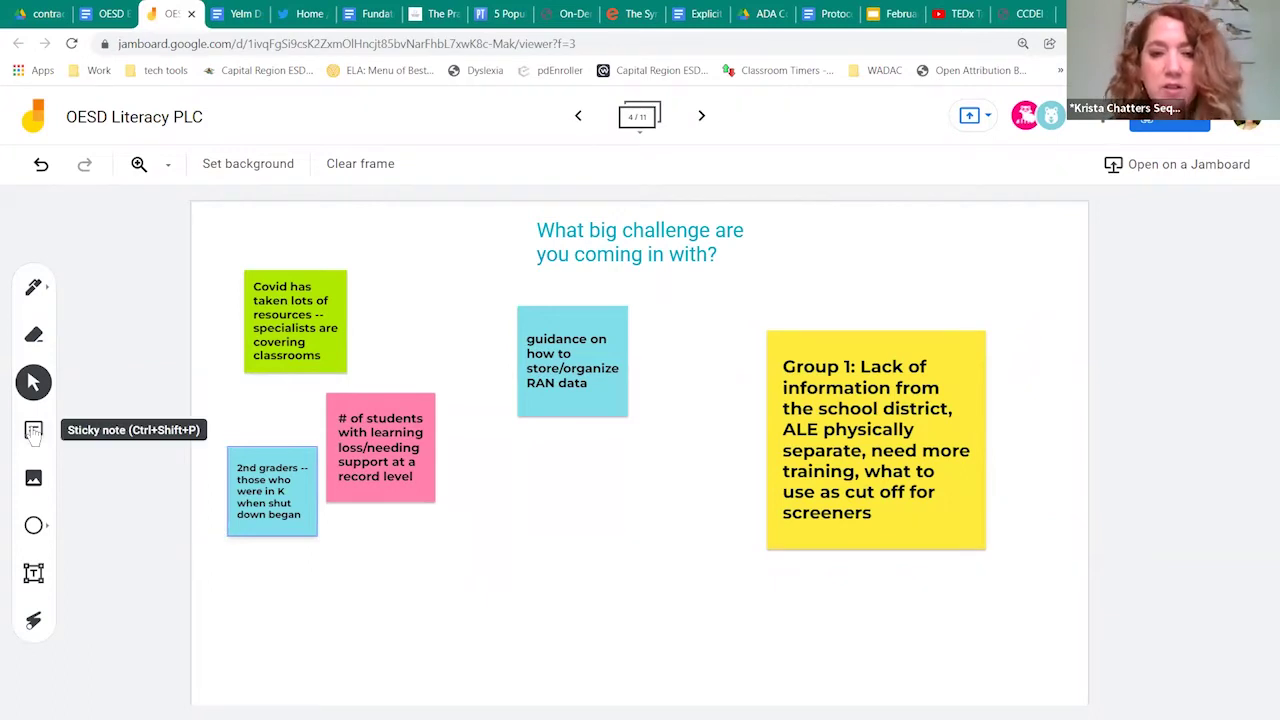
pyautogui.hotkey('ctrl', 'shift', 'p')
pyautogui.click(708, 302)
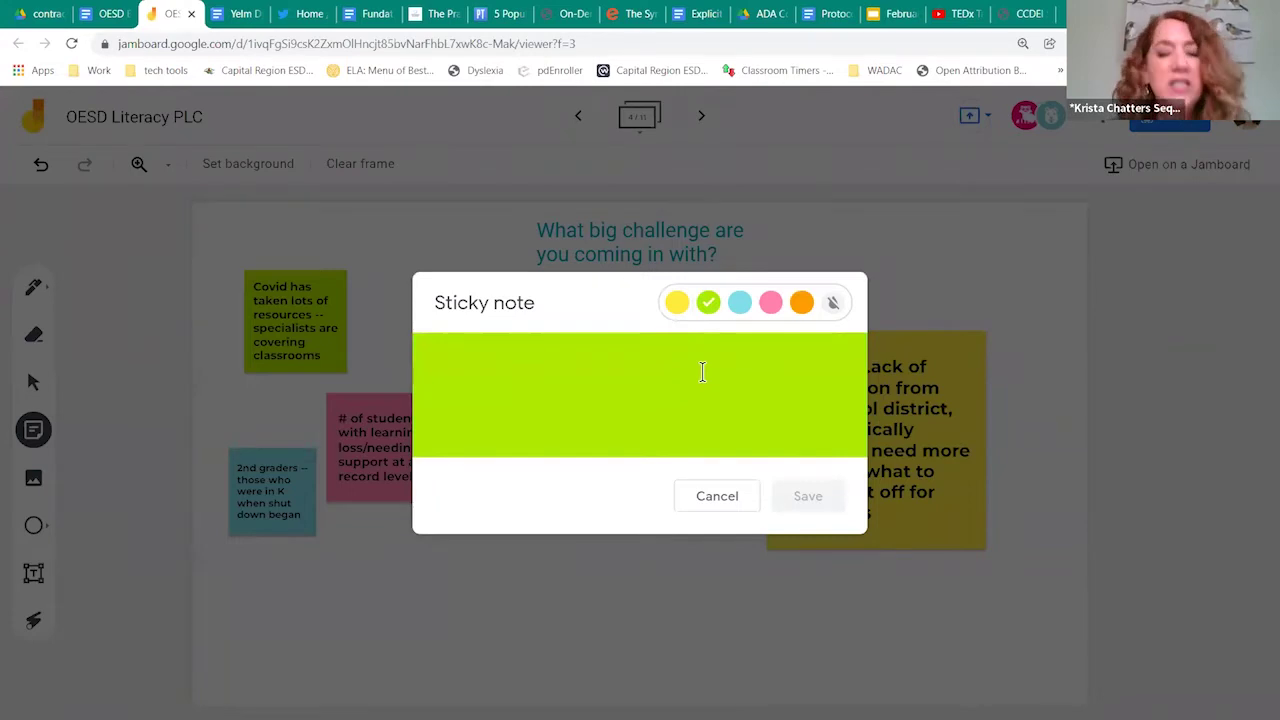
pyautogui.write('need for ')
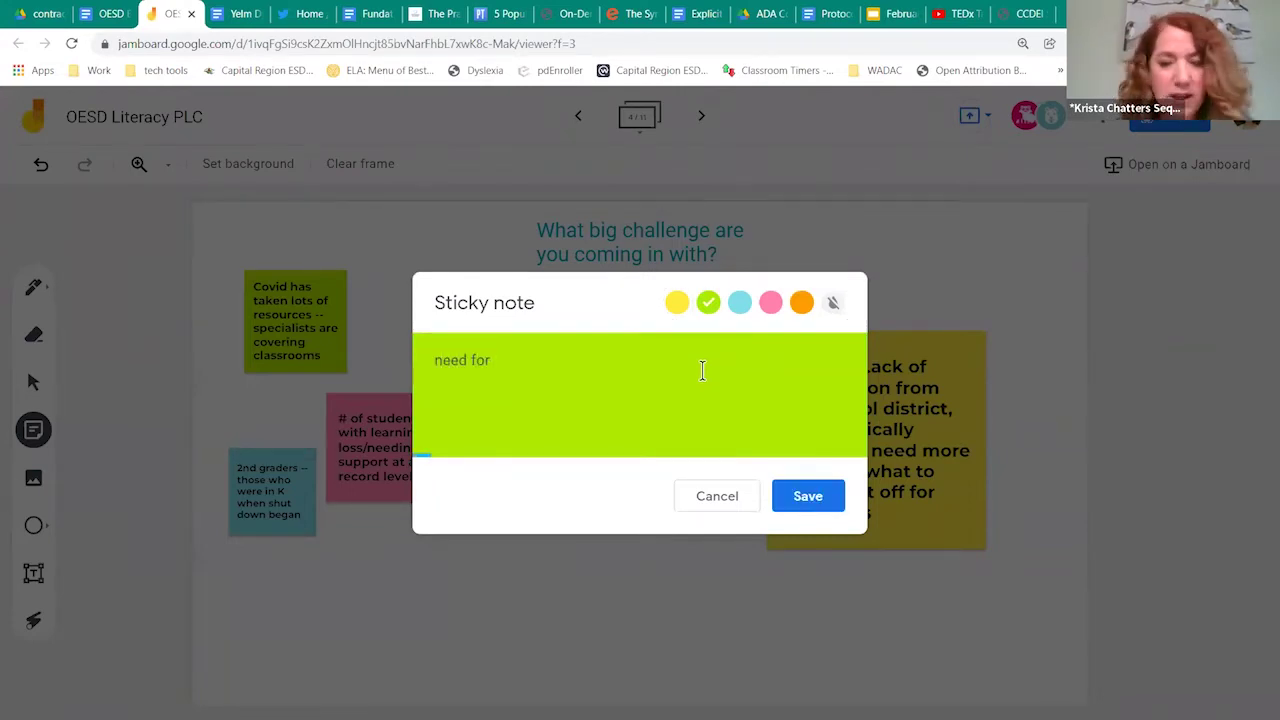
pyautogui.write('n')
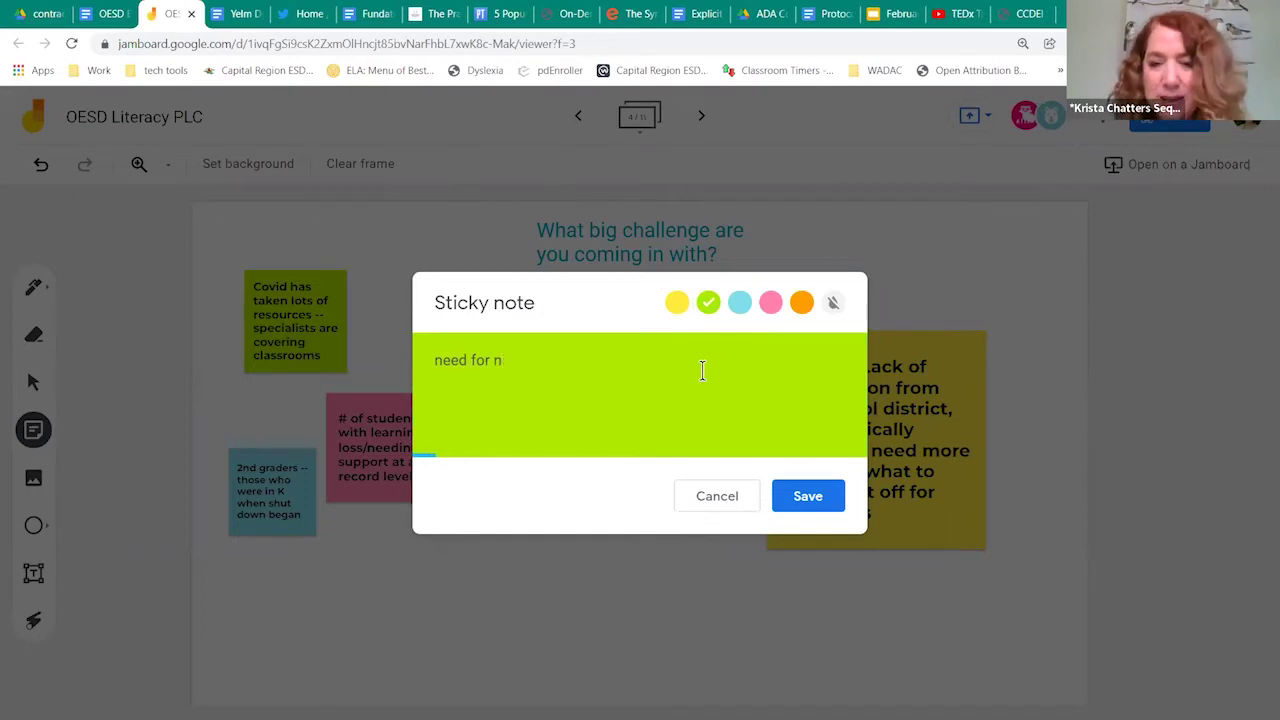
pyautogui.write('itty-gritty knowledge of')
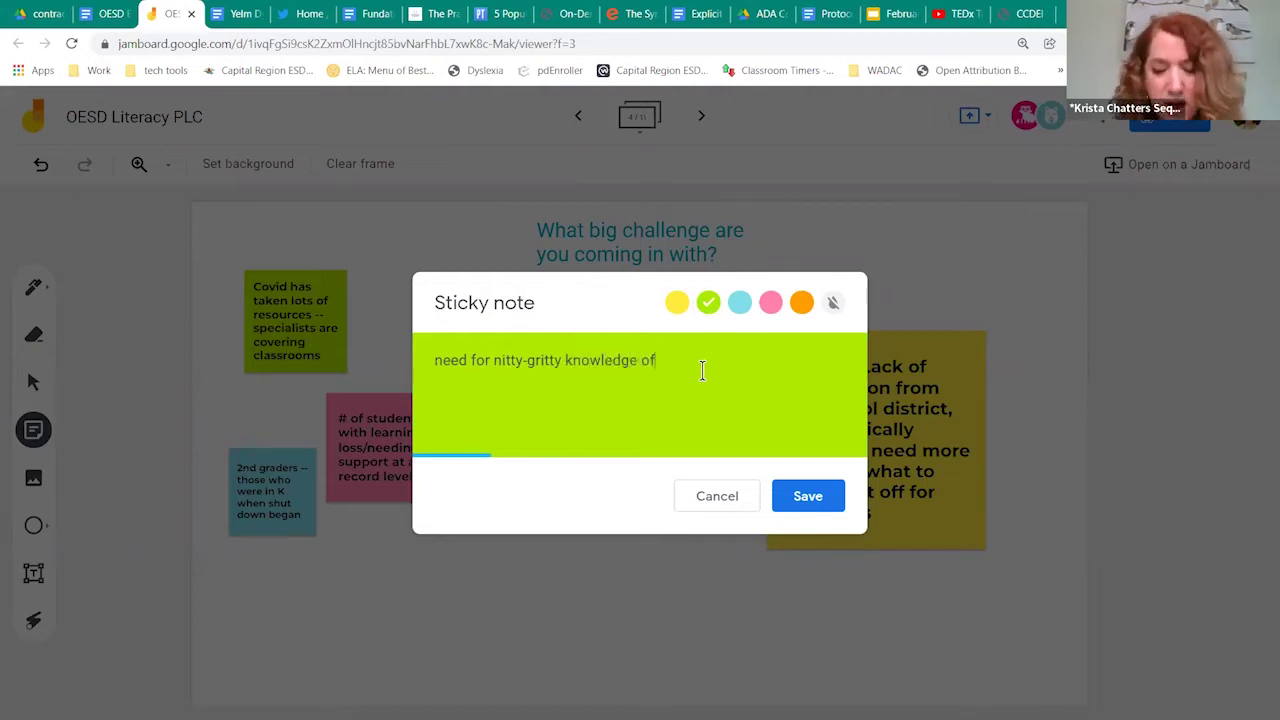
pyautogui.write(' foundational')
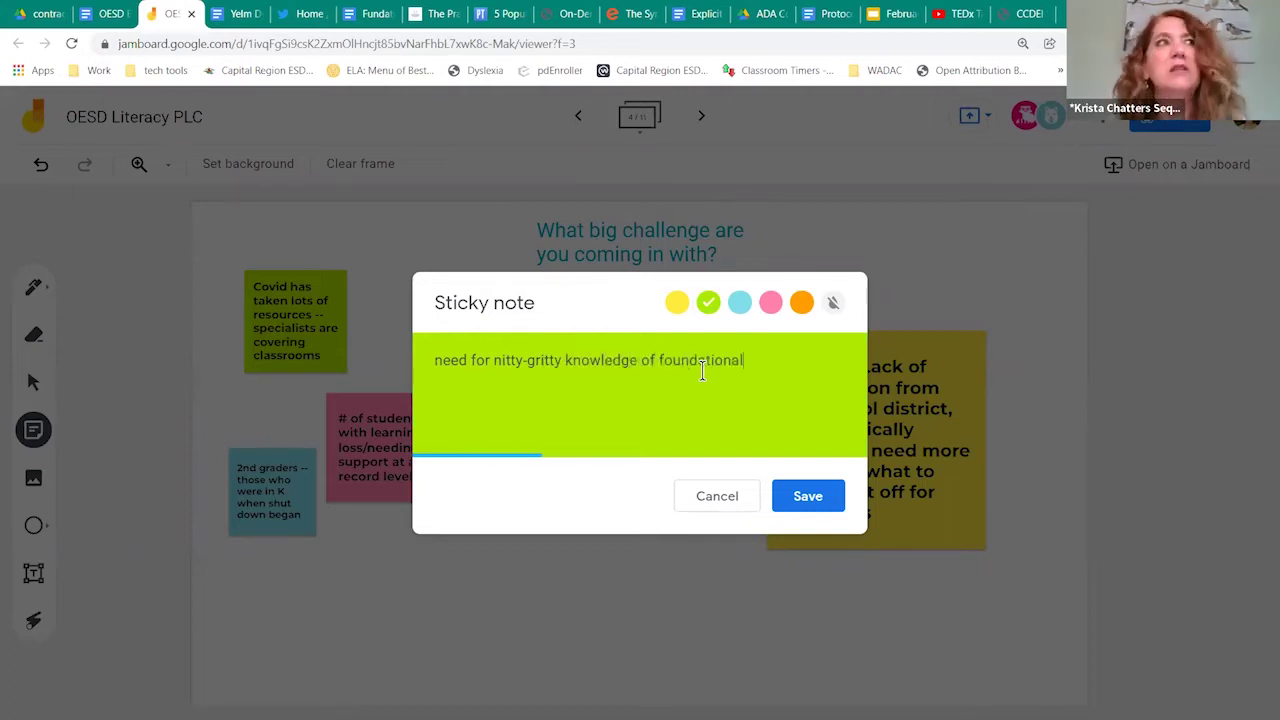
pyautogui.write(' skills for ')
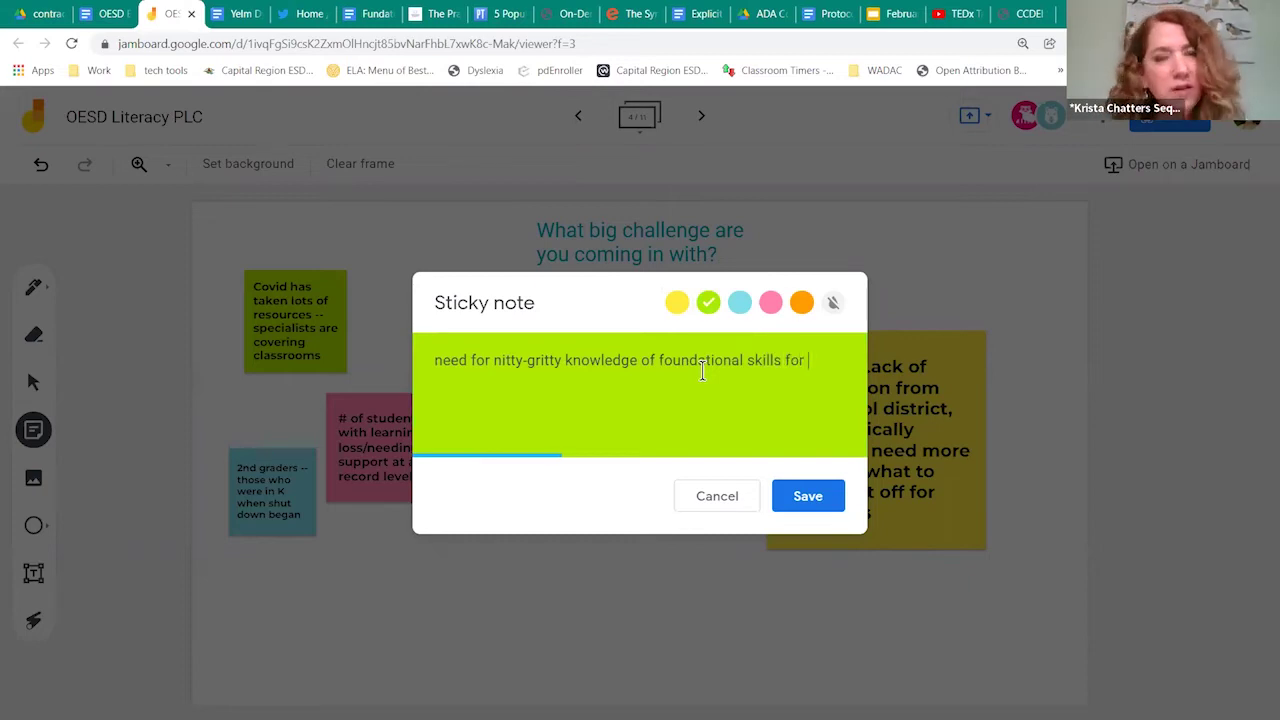
pyautogui.write('interme')
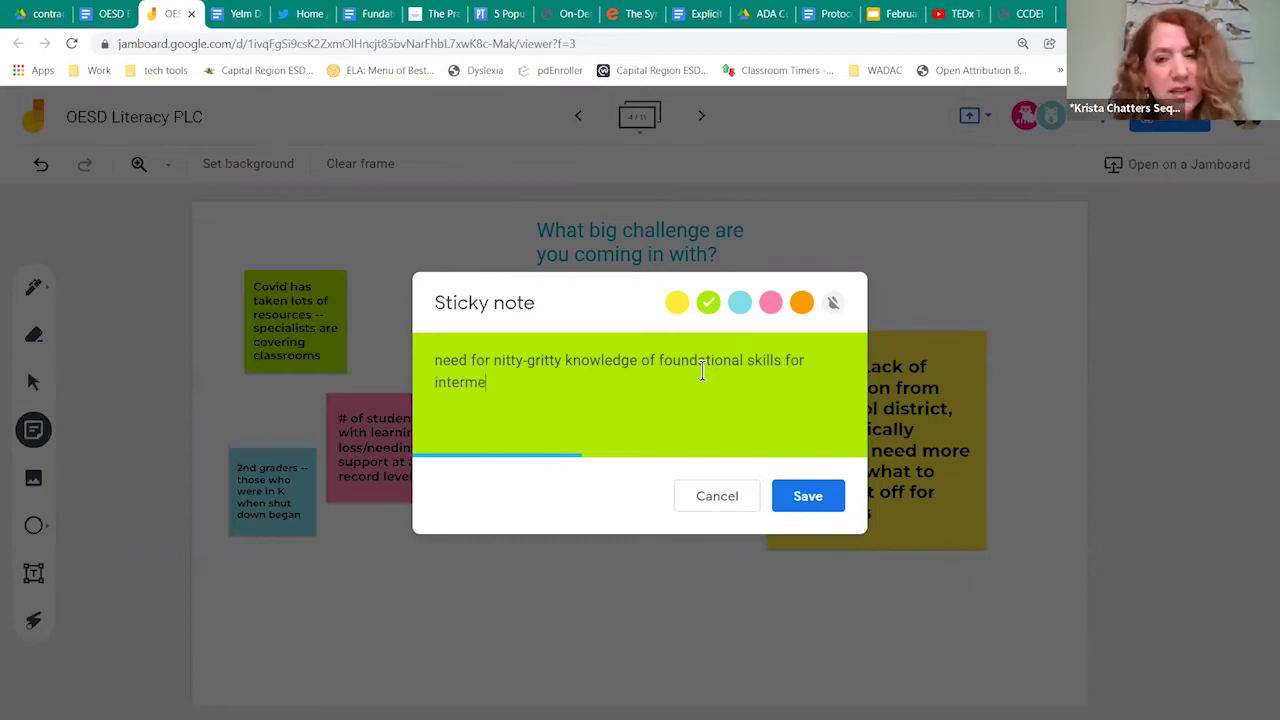
pyautogui.write('dia')
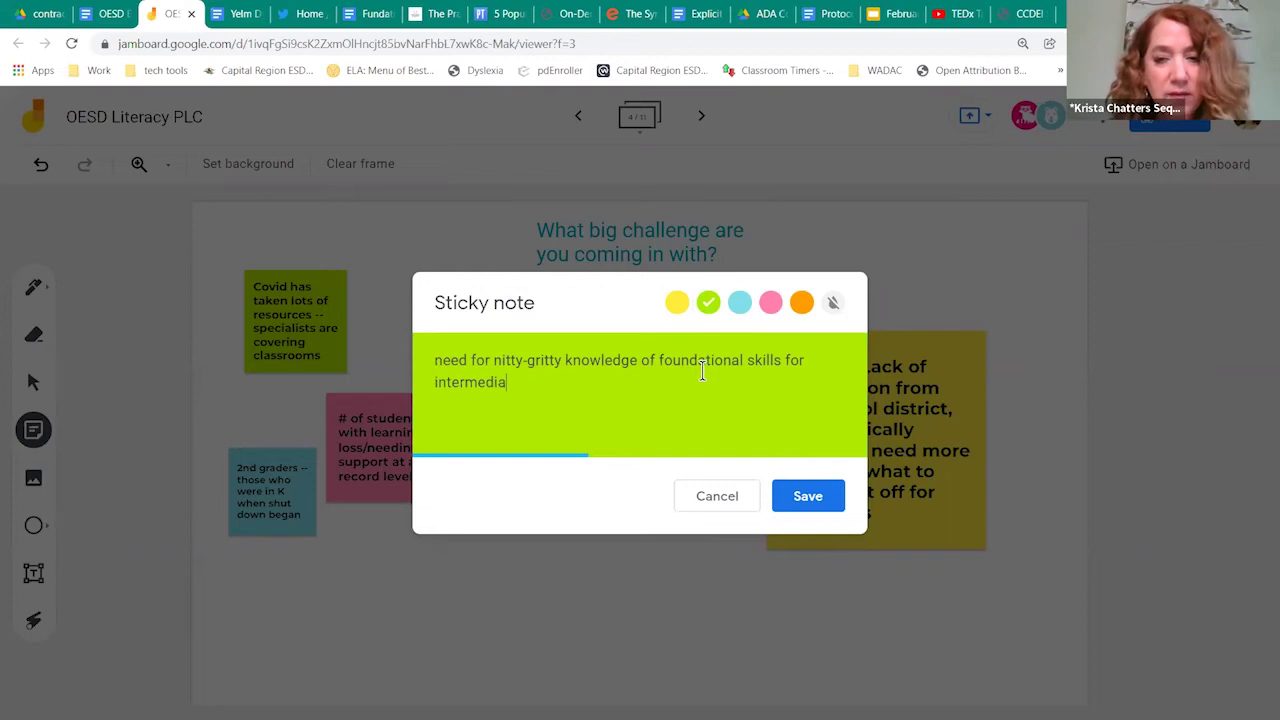
pyautogui.write('te teachers.')
pyautogui.click(817, 495)
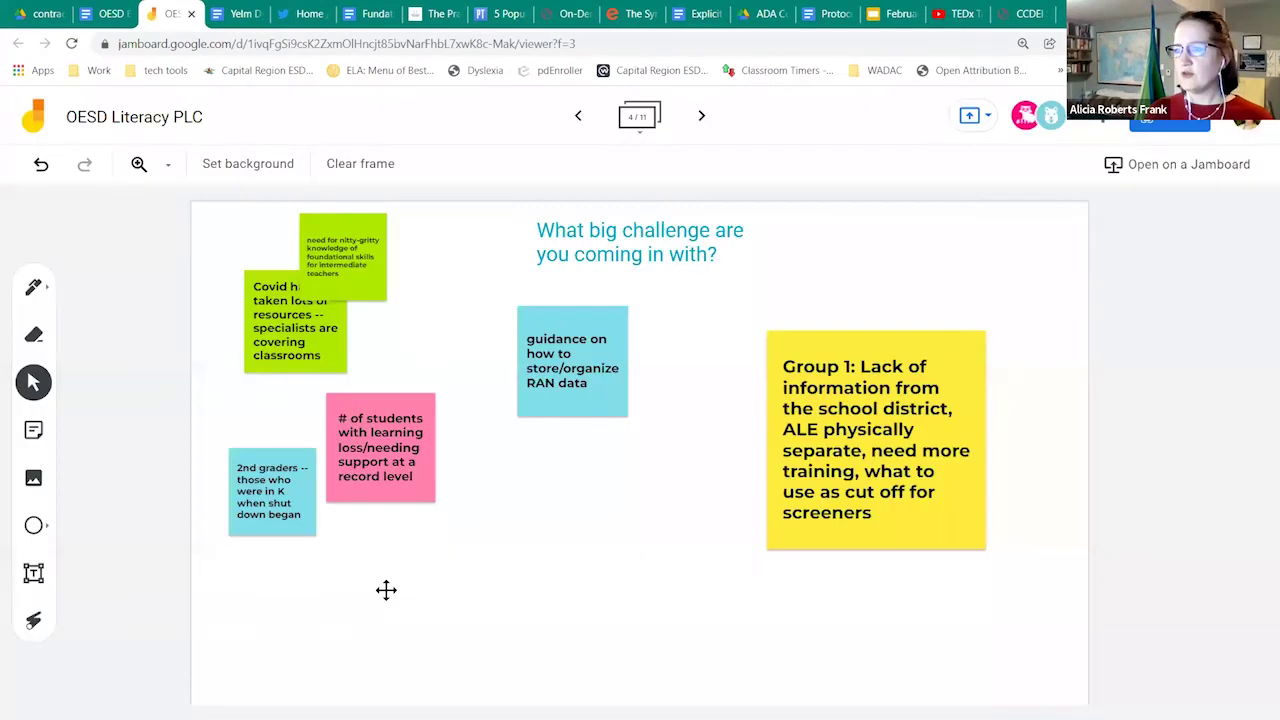
# - Place the green nitty-gritty note, slightly enlarged, below the pink note and shift the blue 2nd graders note clear of it
pyautogui.click(396, 601)
pyautogui.moveTo(396, 601); pyautogui.dragTo(432, 615)
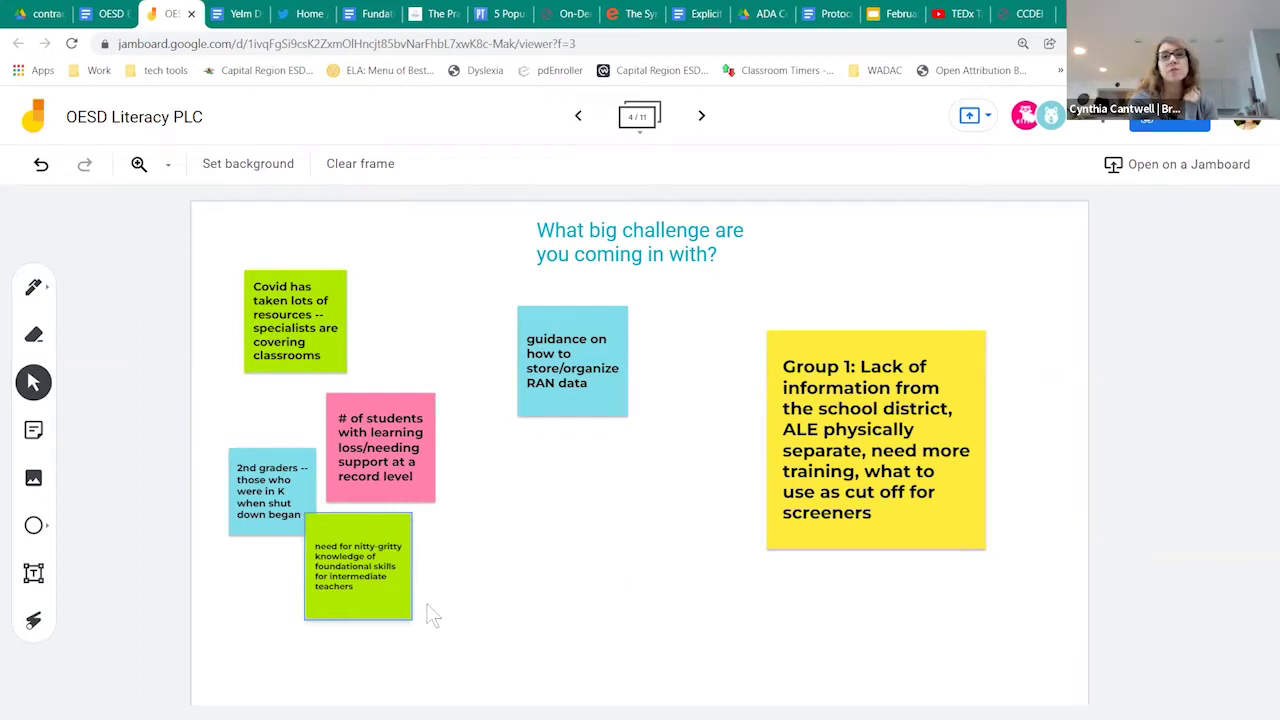
pyautogui.moveTo(257, 509); pyautogui.dragTo(252, 505)
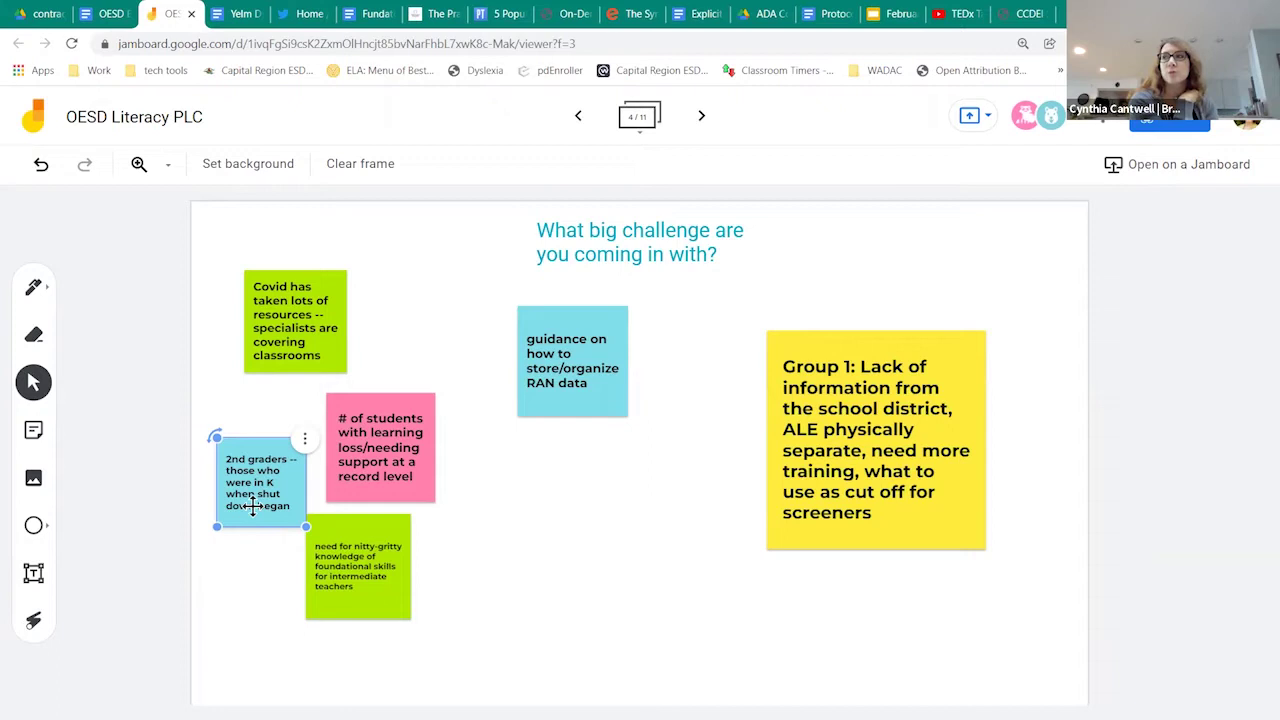
pyautogui.click(78, 440)
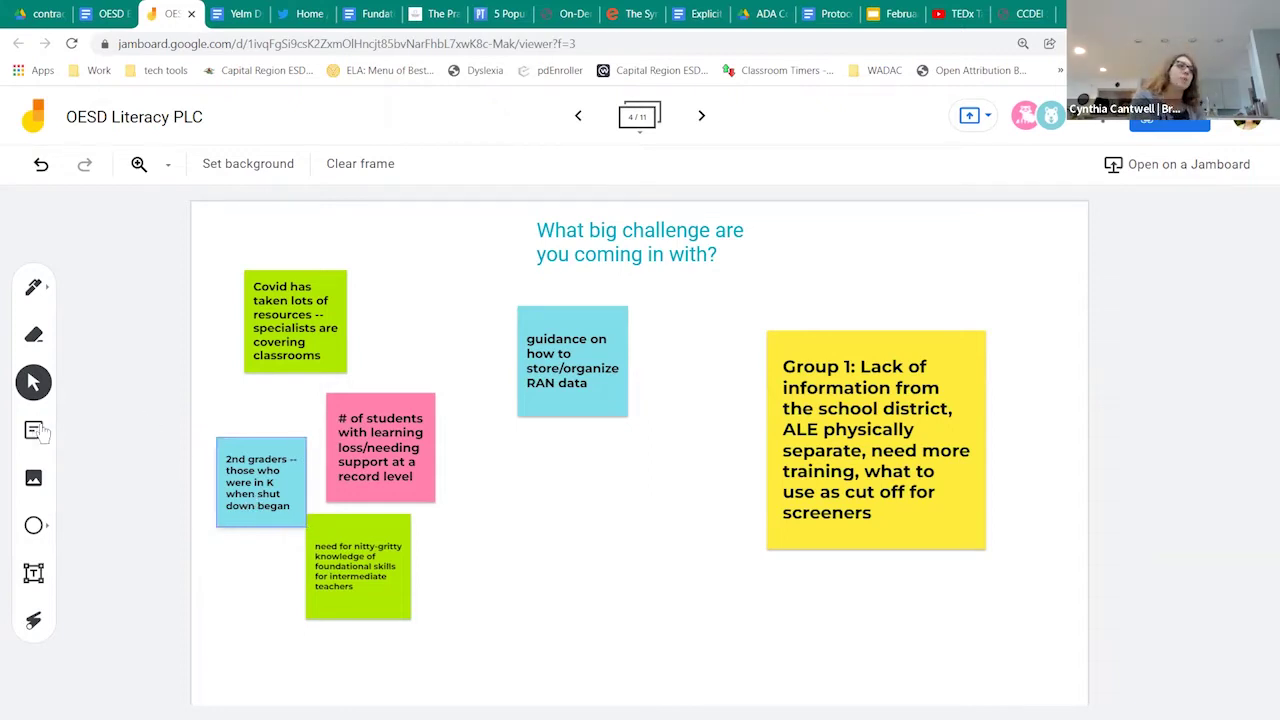
# - Start an orange sticky note with the text "K students have different barriers than we're used to..."
pyautogui.click(33, 430)
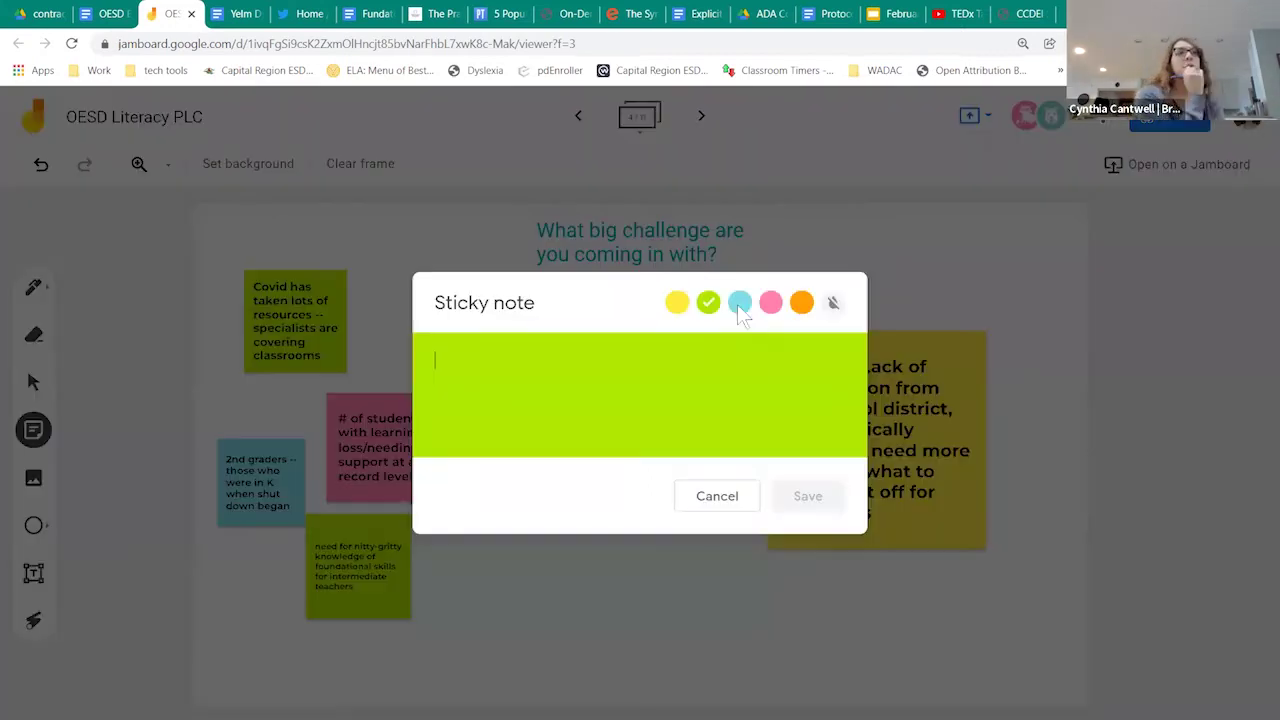
pyautogui.click(802, 302)
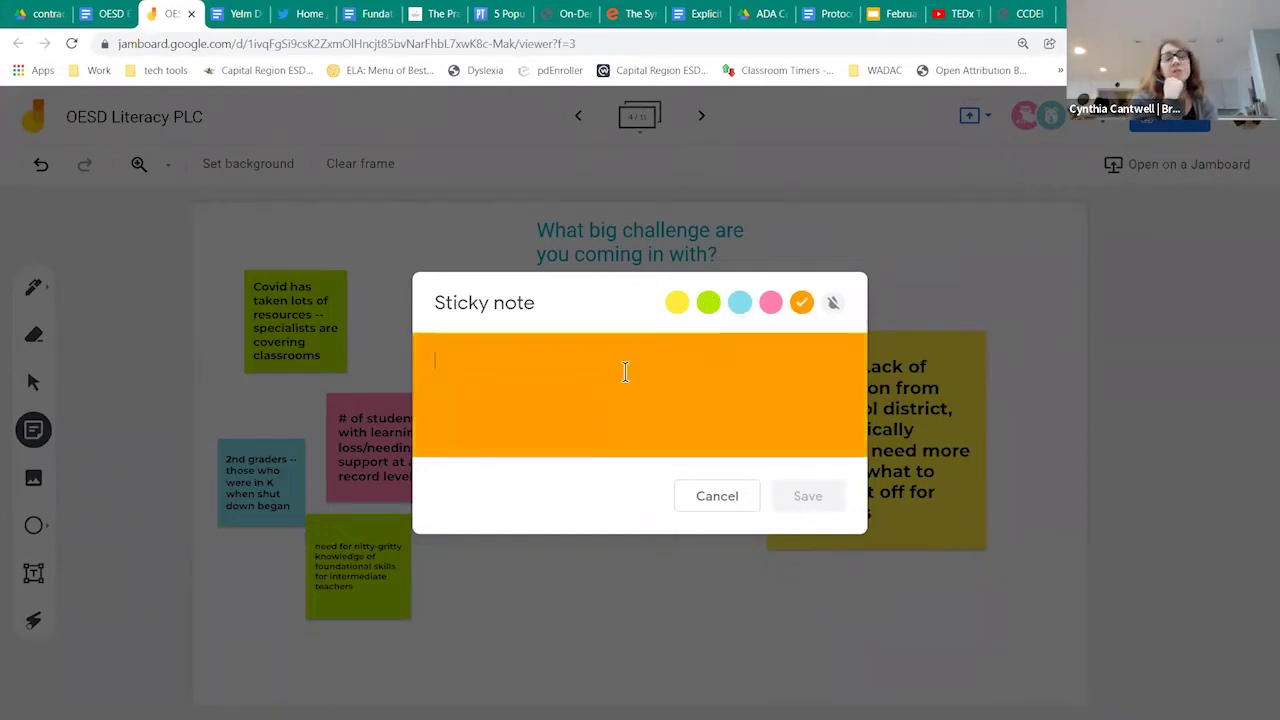
pyautogui.write('K s')
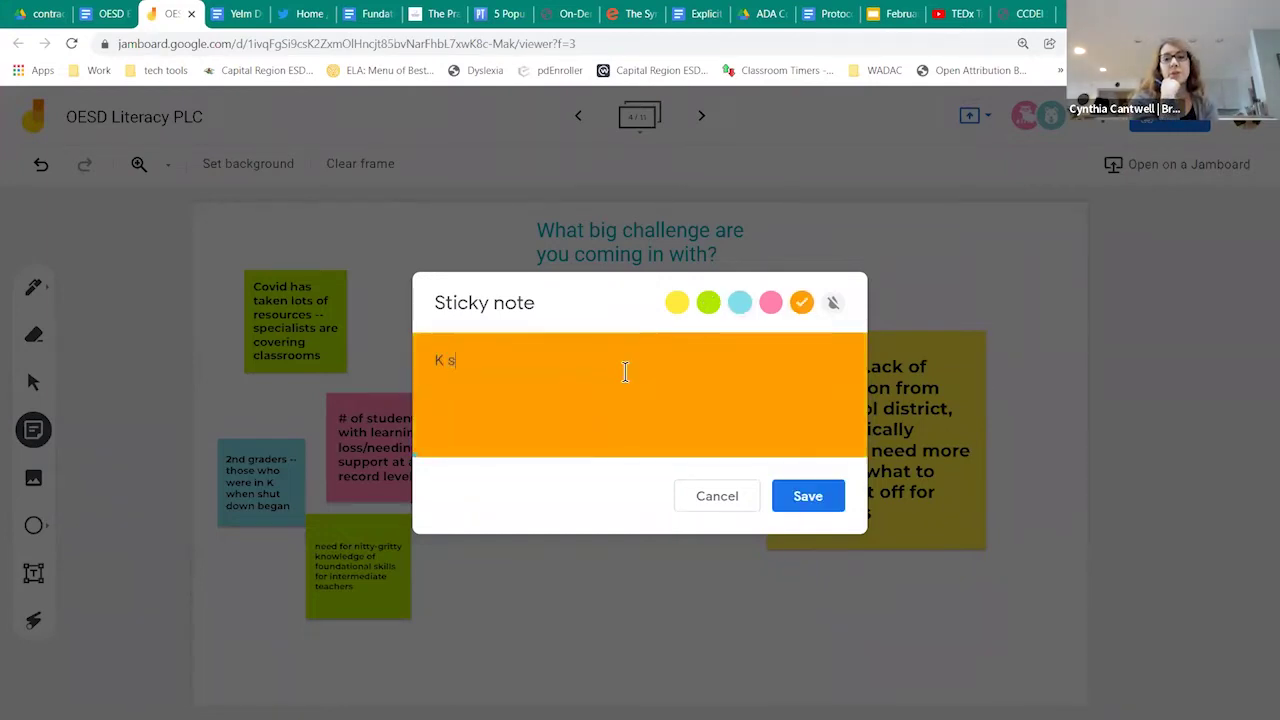
pyautogui.write('tudents ')
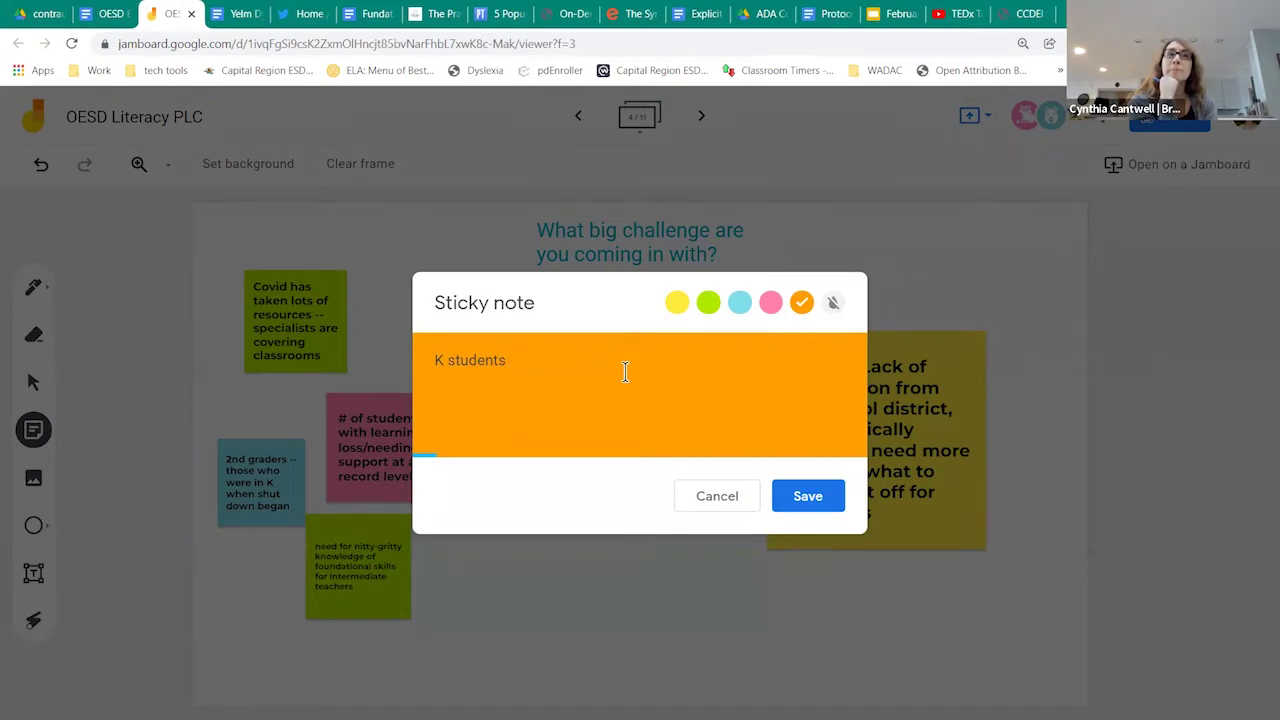
pyautogui.write('have d')
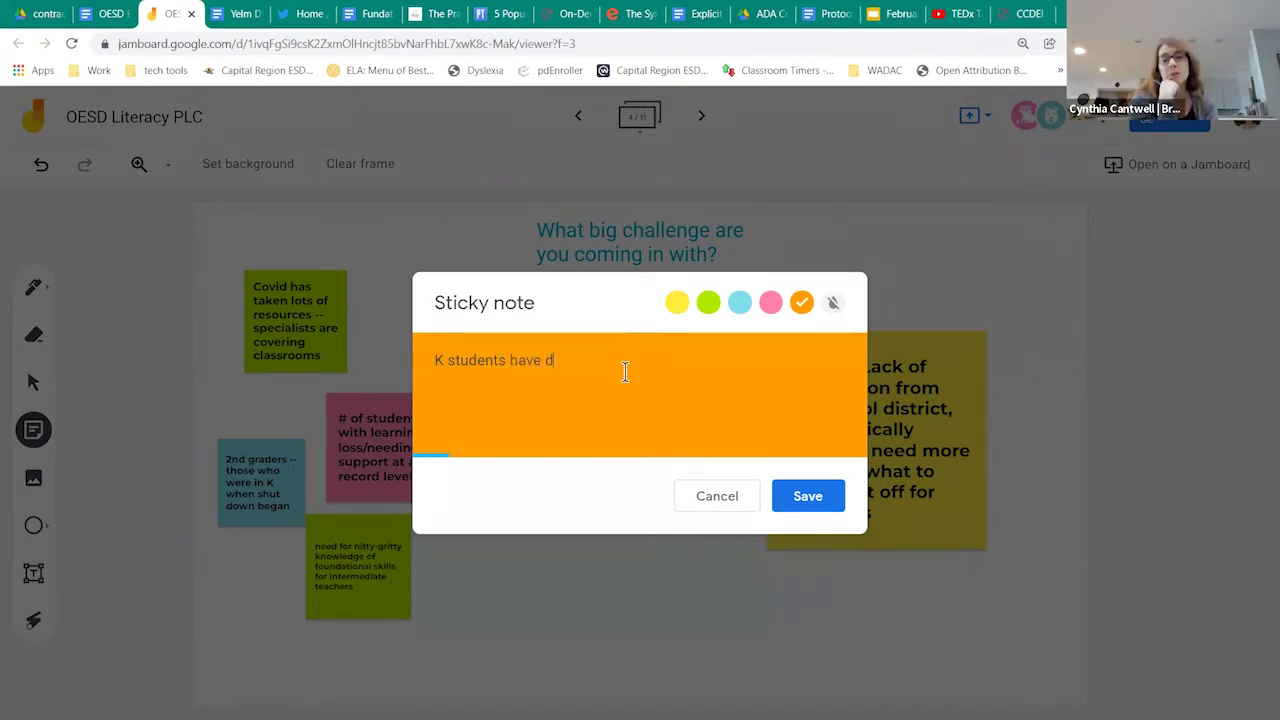
pyautogui.write('ifferent barriers than ')
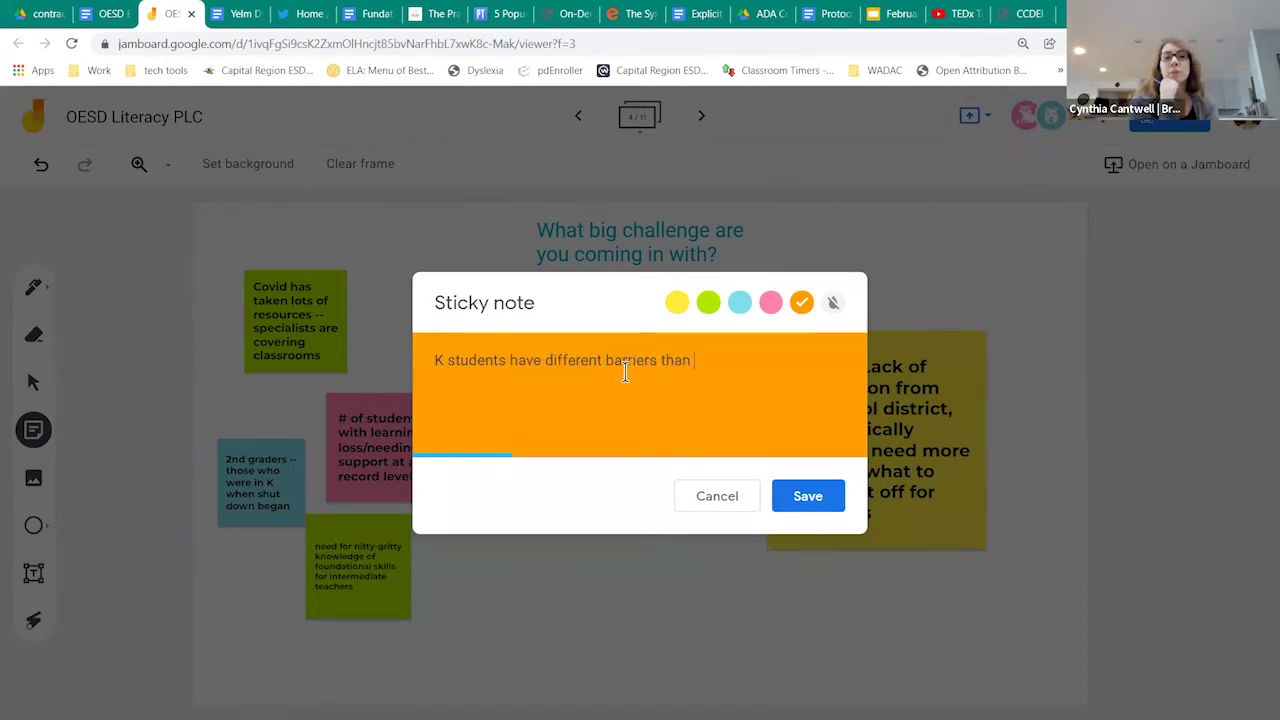
pyautogui.write("we're used to...")
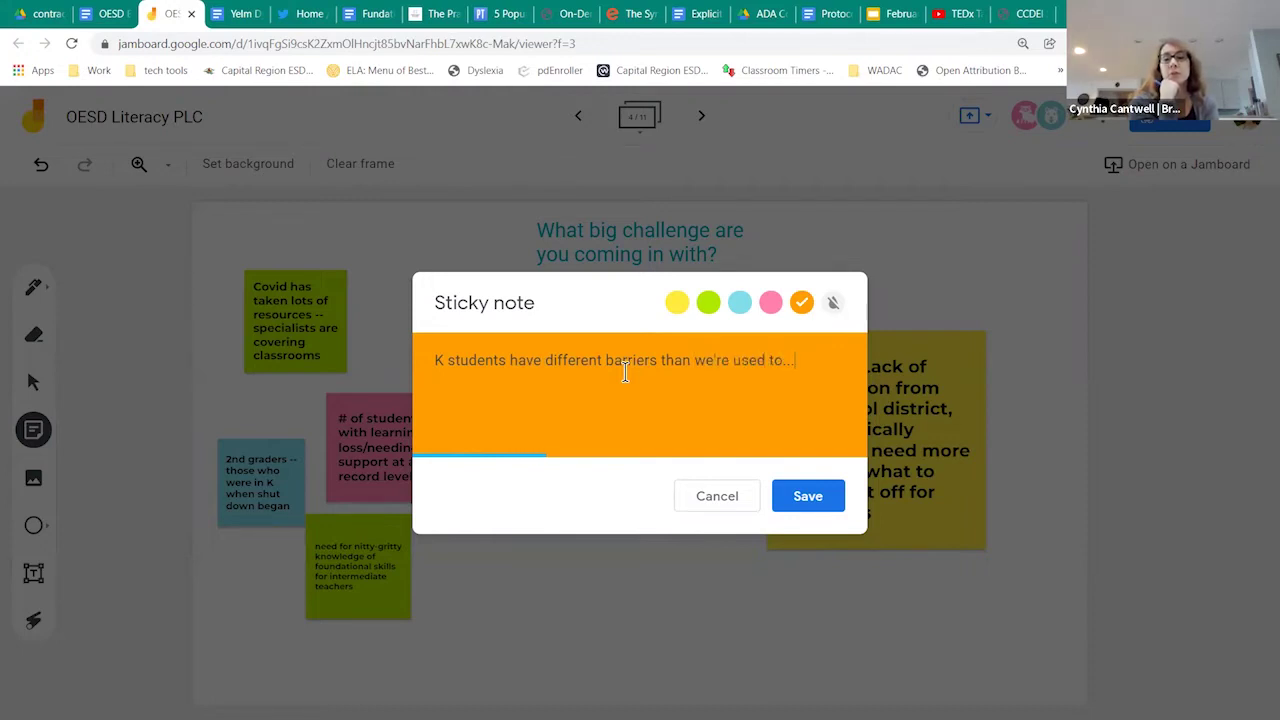
# - Complete the orange note's text with "lack of pre-K experiences, socialization, etc." and save it to the frame
pyautogui.write('no')
pyautogui.press('BackSpace')
pyautogui.press('BackSpace')
pyautogui.press('BackSpace')
pyautogui.write('lack of')
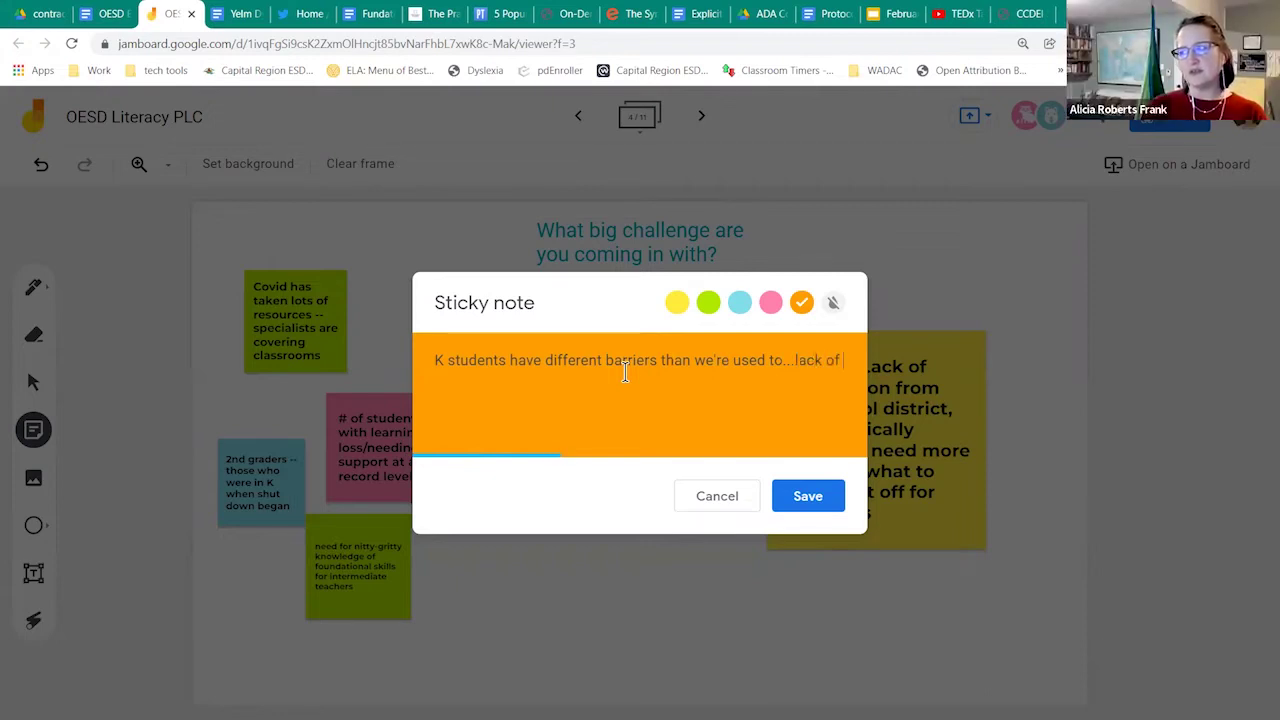
pyautogui.write(' pre-K')
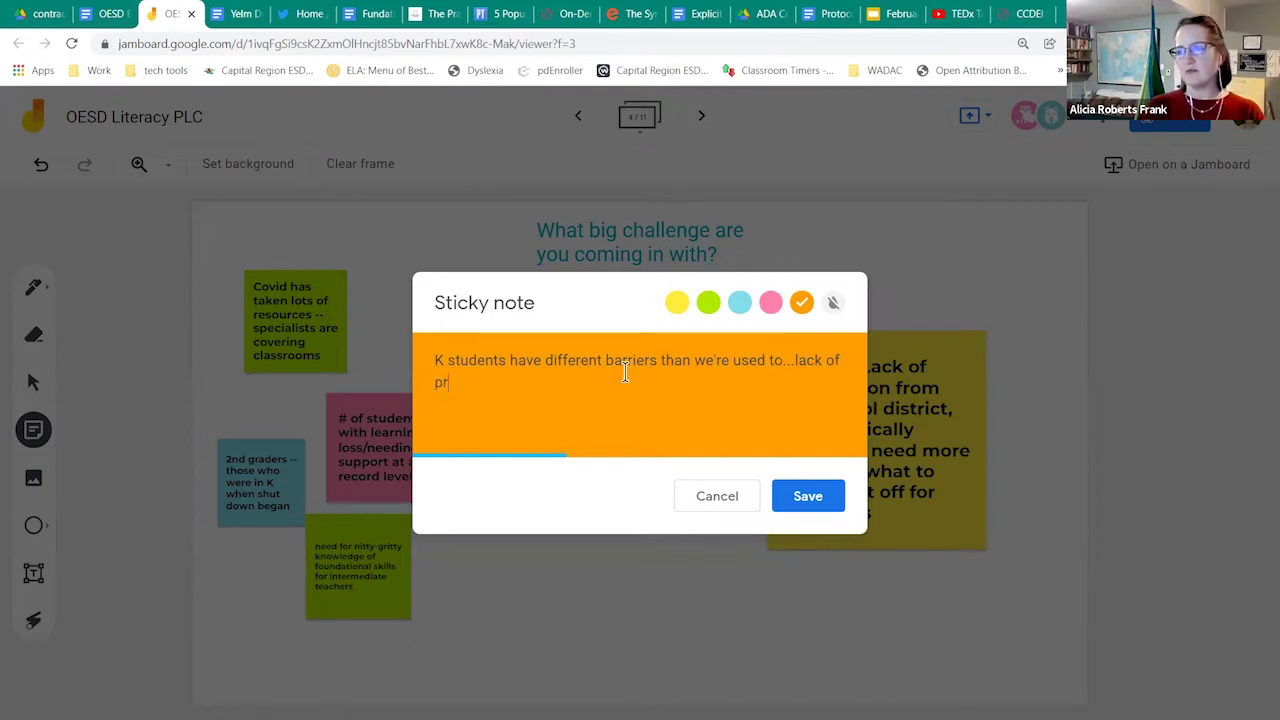
pyautogui.write(' exp')
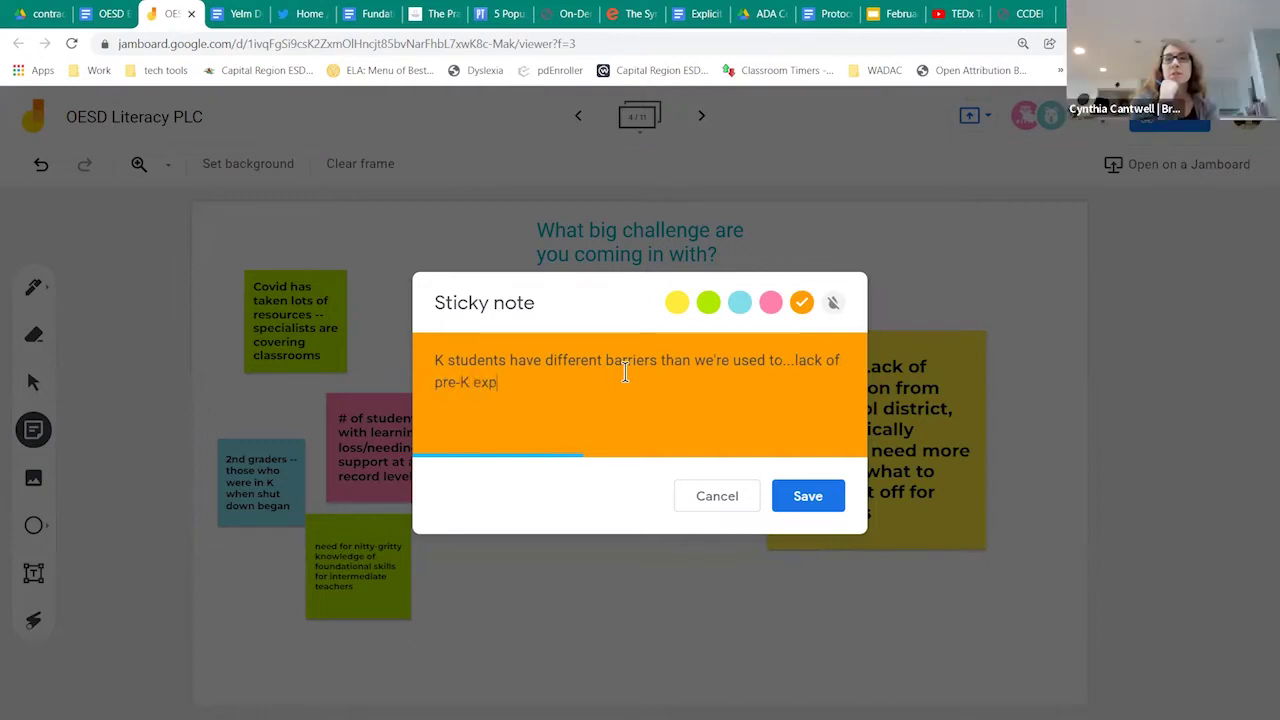
pyautogui.write('eriences.')
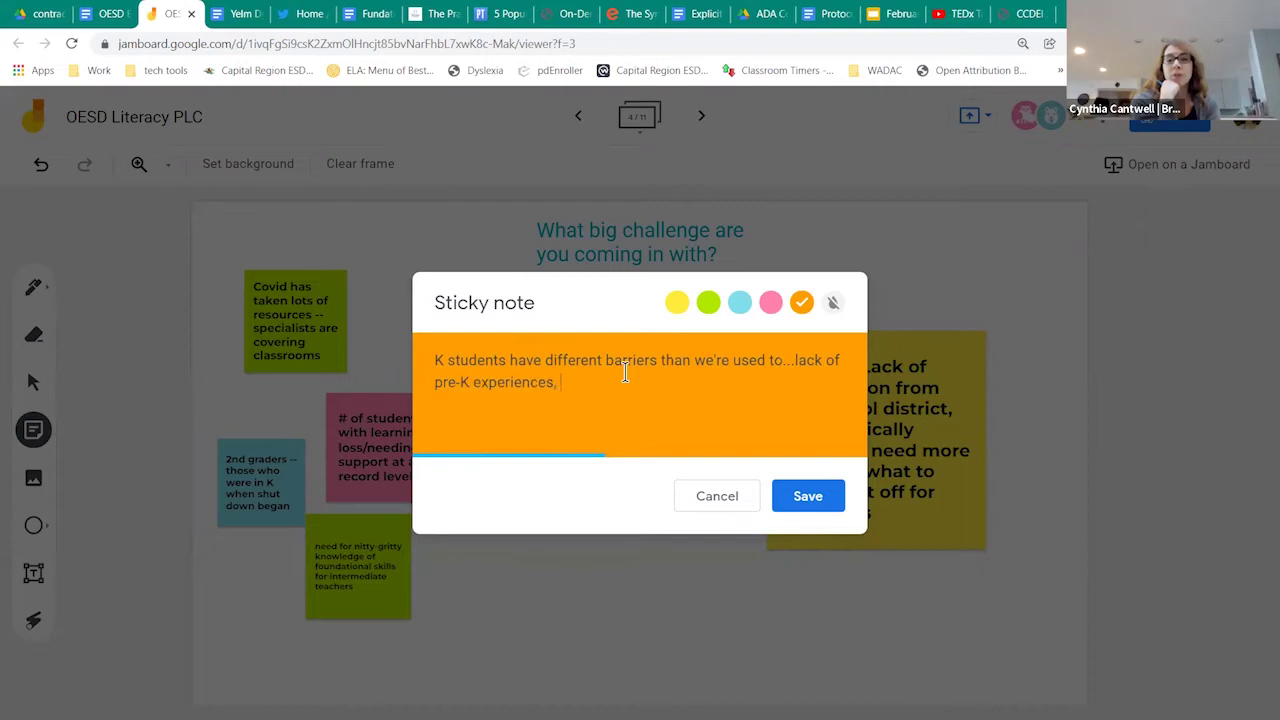
pyautogui.write(' socializ')
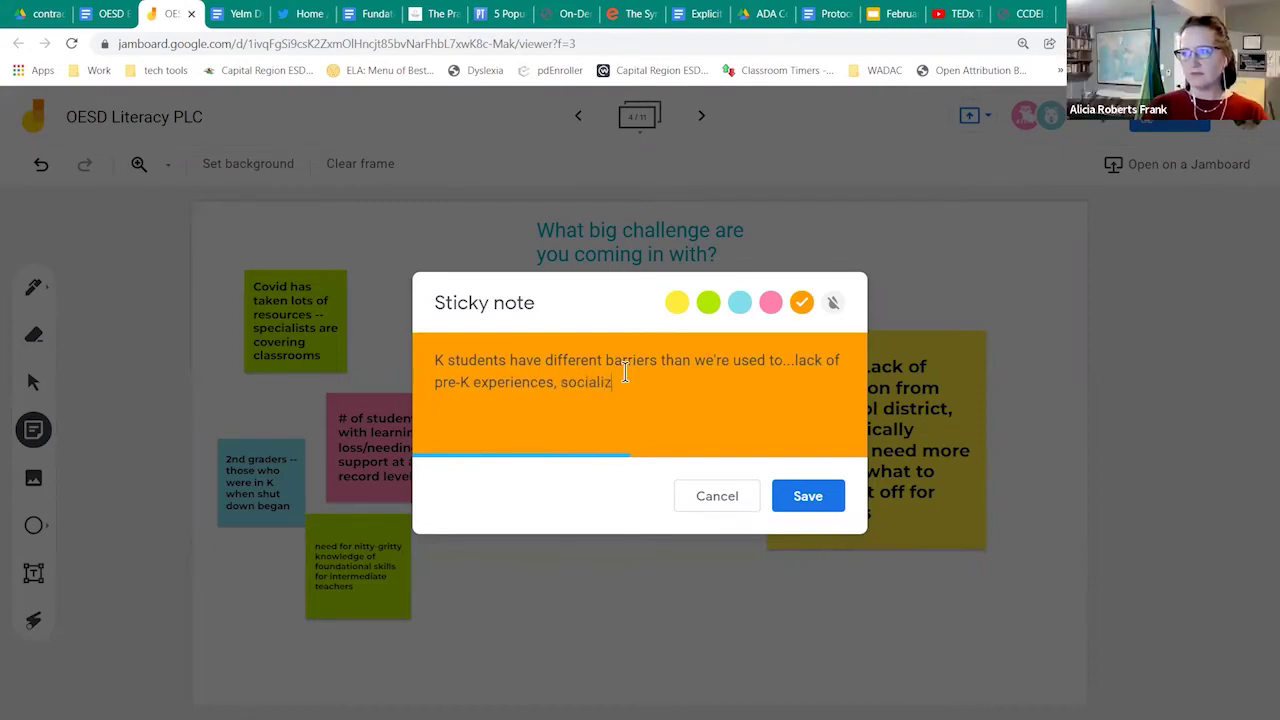
pyautogui.write('ation,')
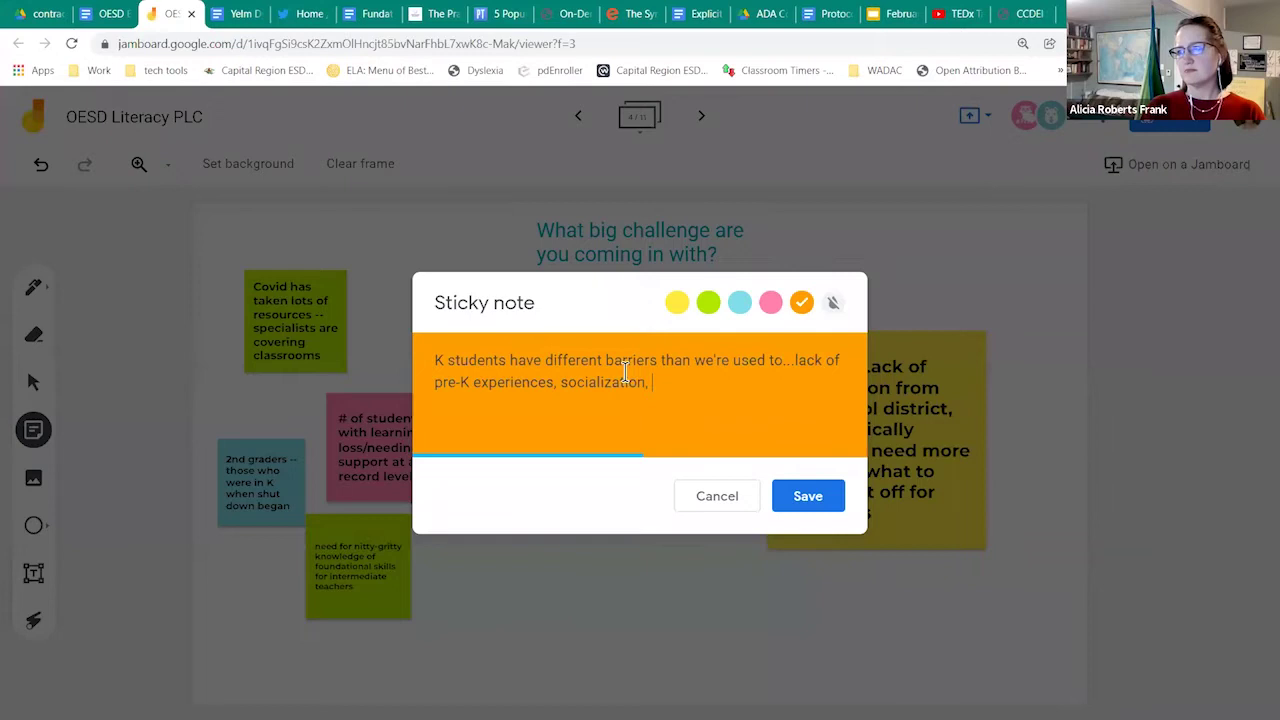
pyautogui.write('etc.')
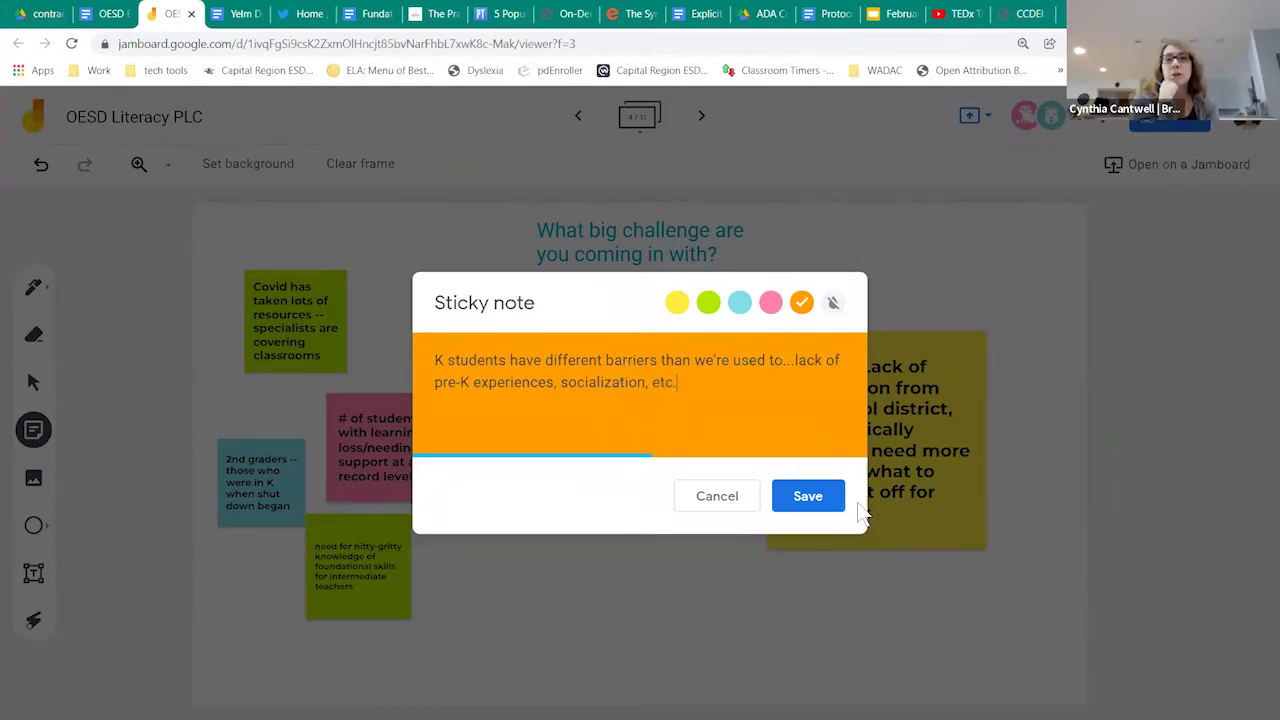
pyautogui.click(808, 496)
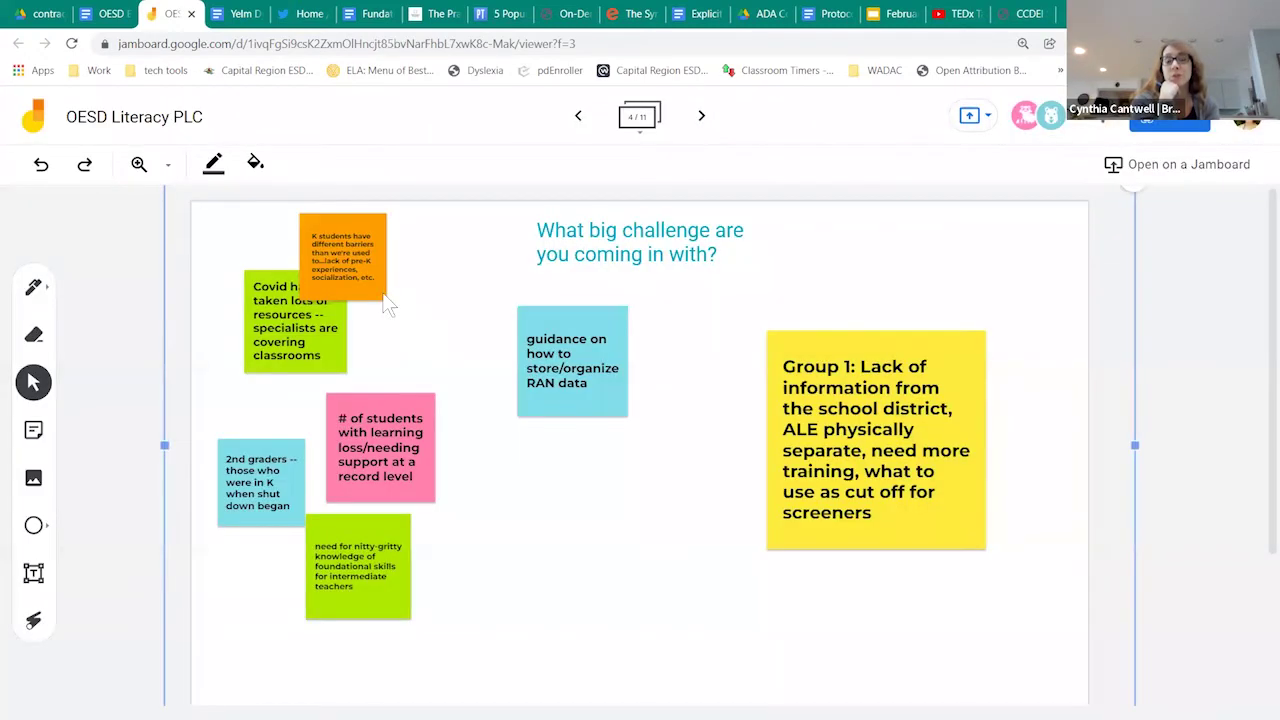
# - Move the blue RAN data note above the yellow Group 1 note and place the orange K students note, enlarged, in the freed space
pyautogui.moveTo(384, 297); pyautogui.dragTo(541, 499)
pyautogui.moveTo(602, 416); pyautogui.dragTo(1006, 323)
pyautogui.click(524, 504)
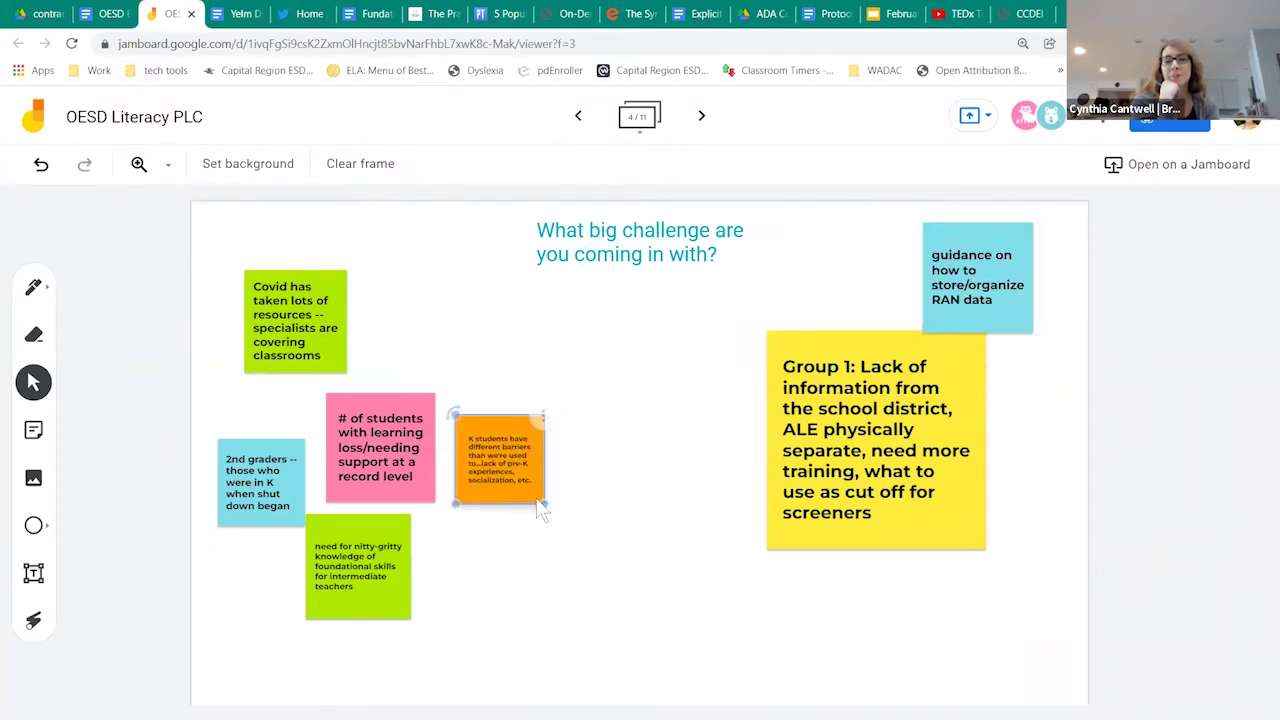
pyautogui.moveTo(546, 506); pyautogui.dragTo(572, 527)
pyautogui.moveTo(529, 457); pyautogui.dragTo(527, 345)
pyautogui.moveTo(575, 417); pyautogui.dragTo(588, 432)
pyautogui.click(613, 445)
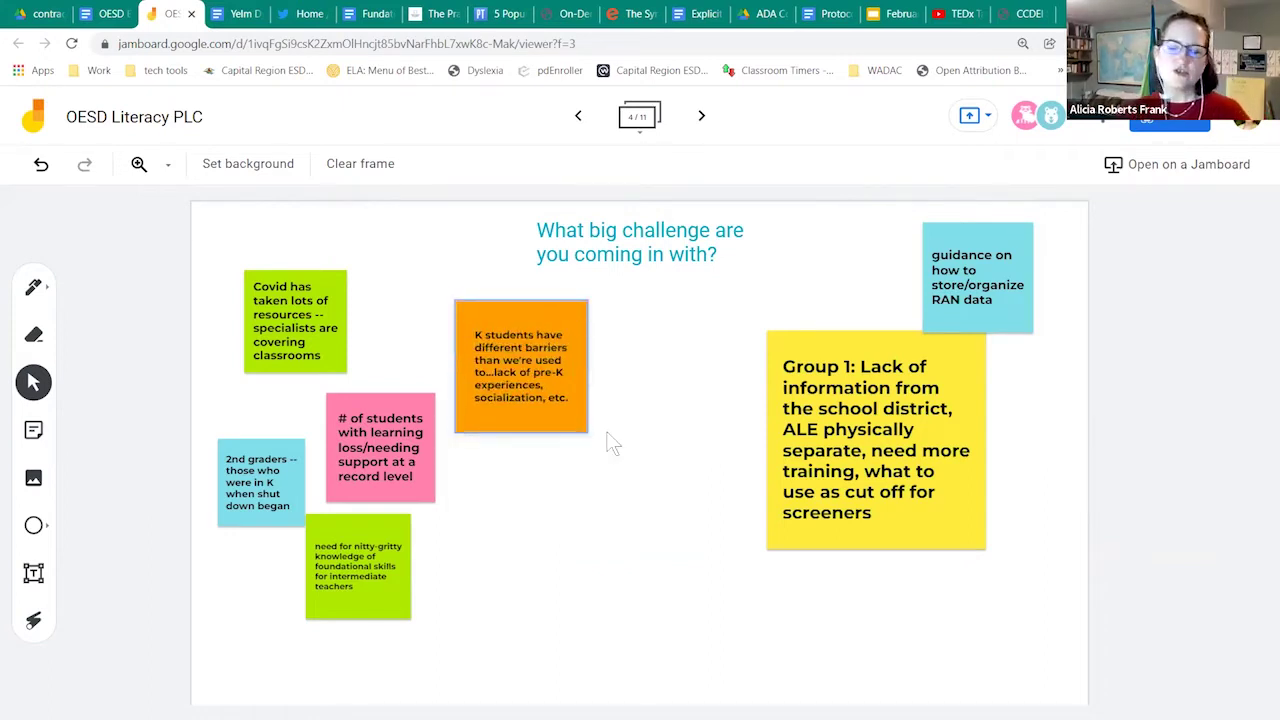
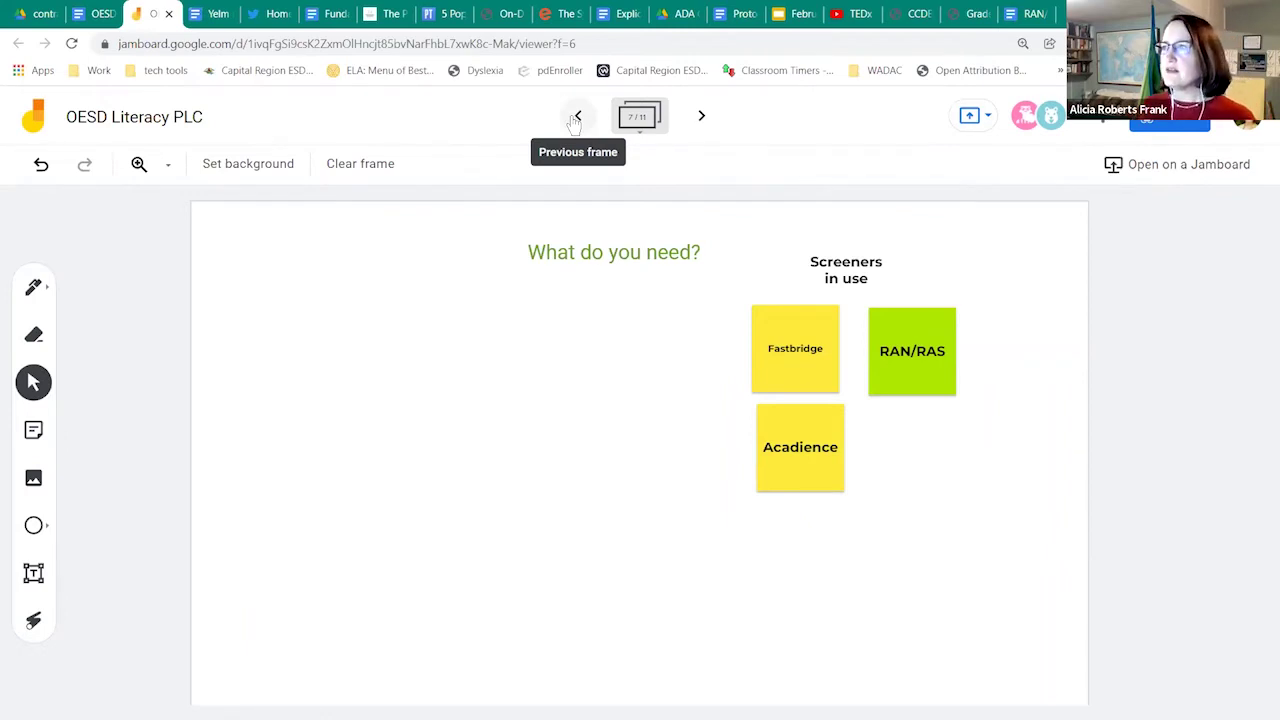
# - Add a blue sticky note reading "iready" to the "What do you need?" frame and place it below the RAN/RAS note
pyautogui.click(577, 117)
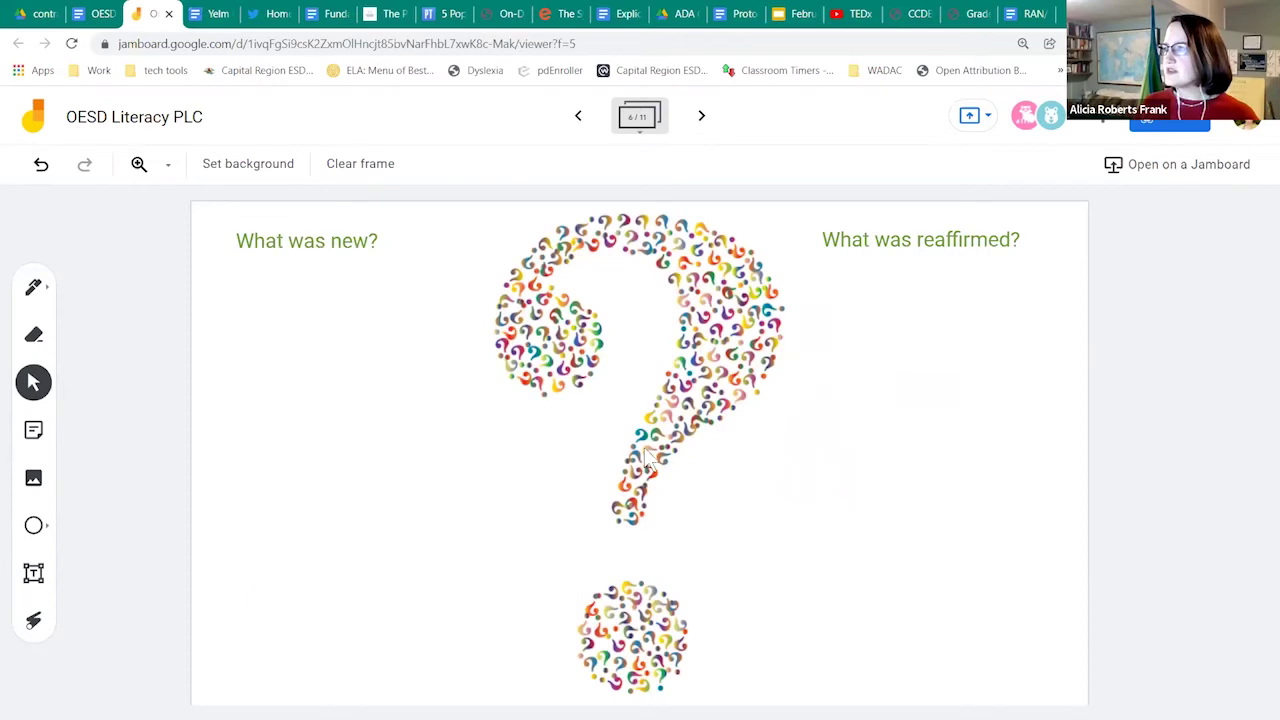
pyautogui.click(702, 116)
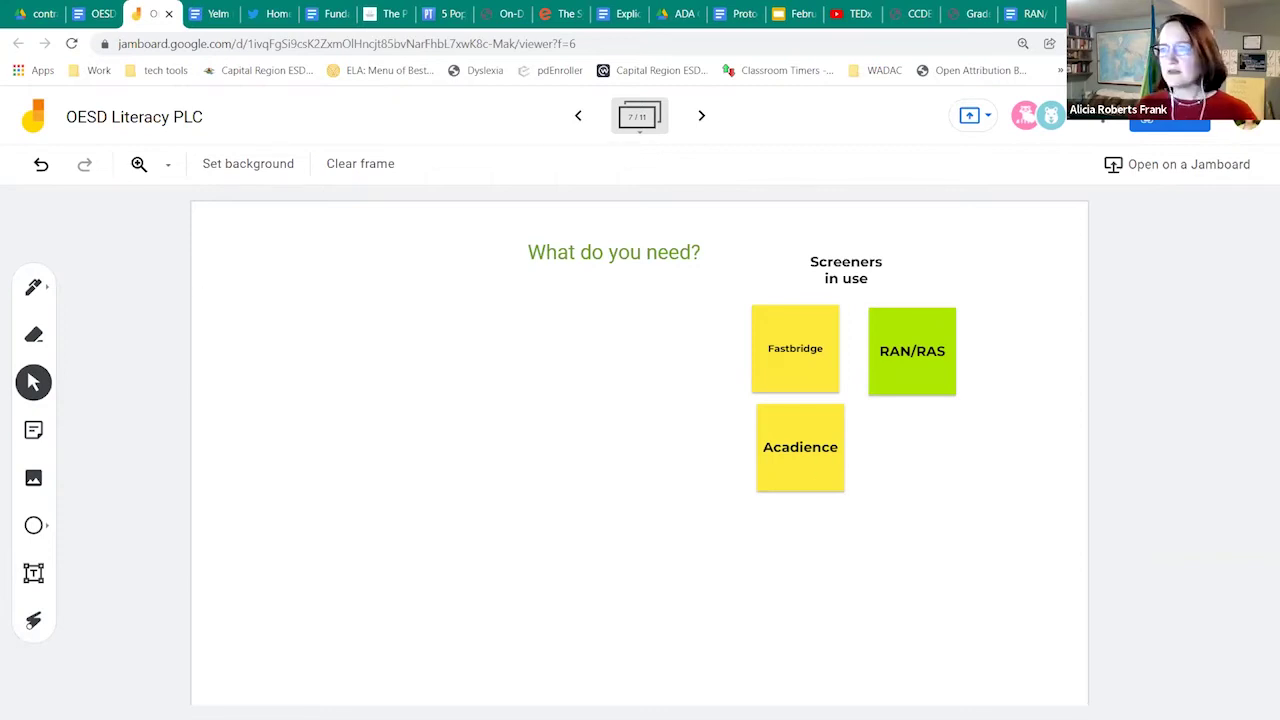
pyautogui.click(33, 430)
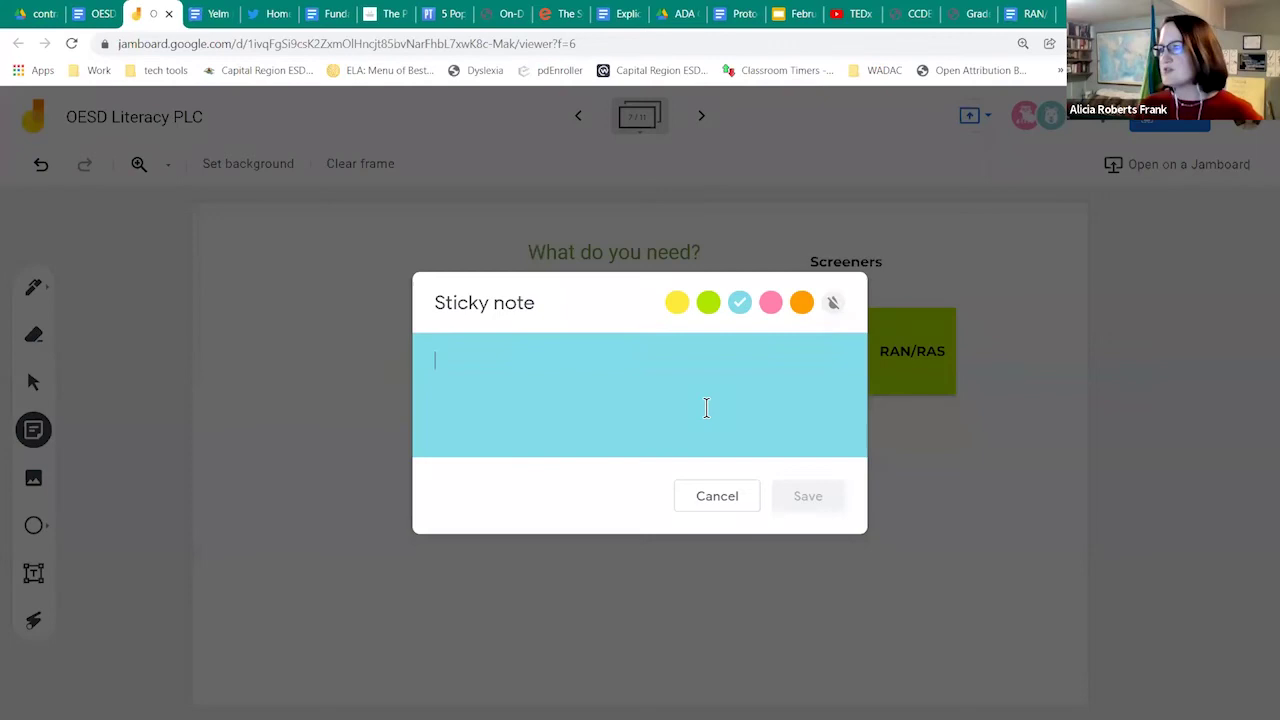
pyautogui.write('in')
pyautogui.write('eady')
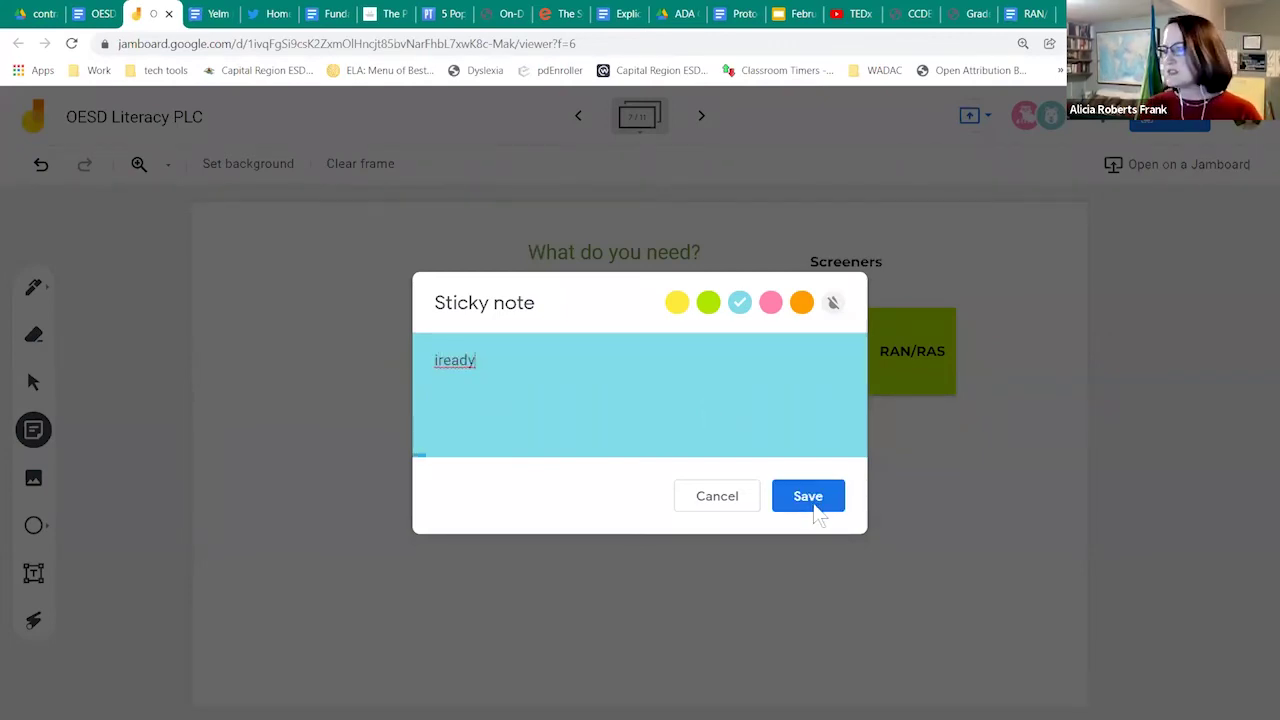
pyautogui.click(808, 497)
pyautogui.click(691, 462)
pyautogui.click(680, 491)
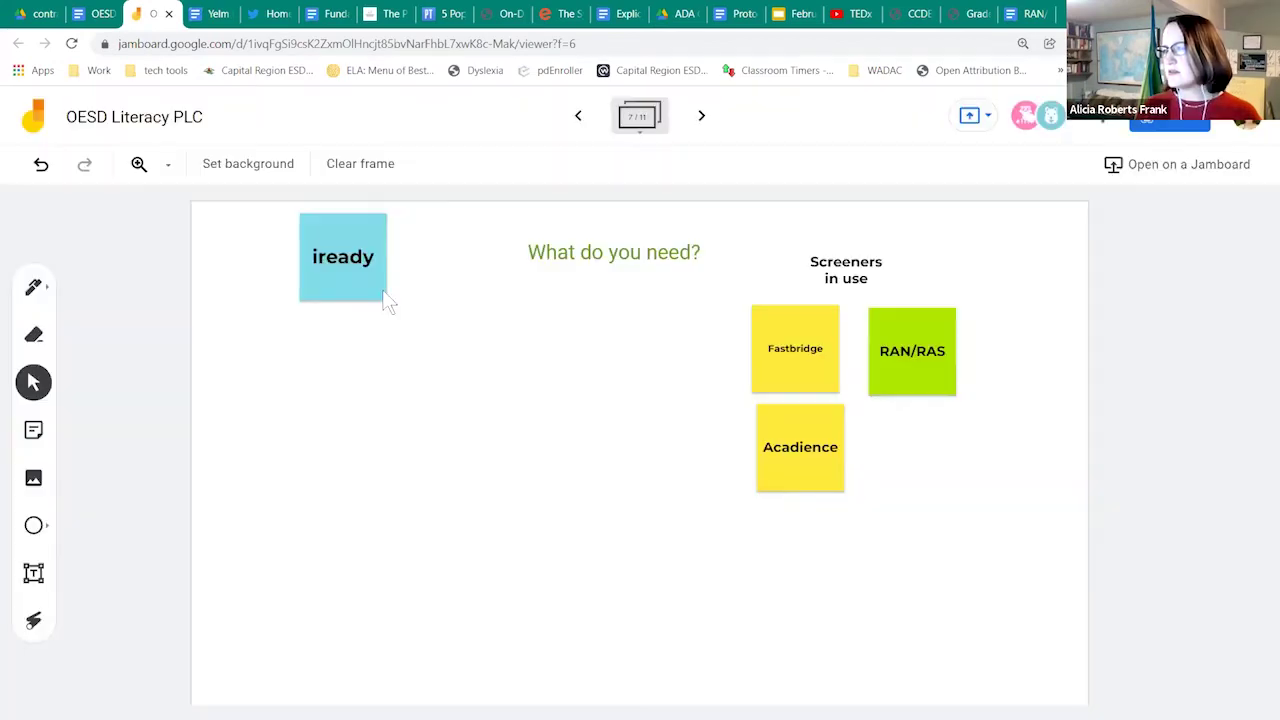
pyautogui.moveTo(343, 257); pyautogui.dragTo(929, 474)
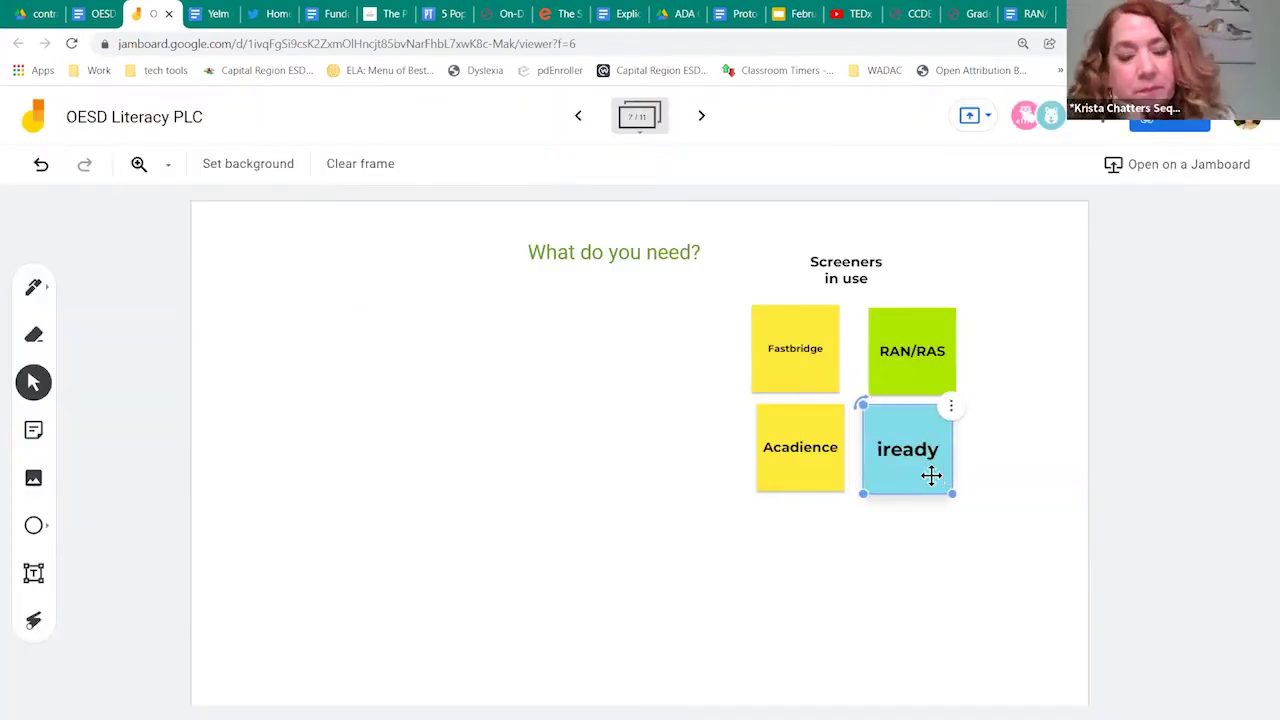
pyautogui.click(735, 507)
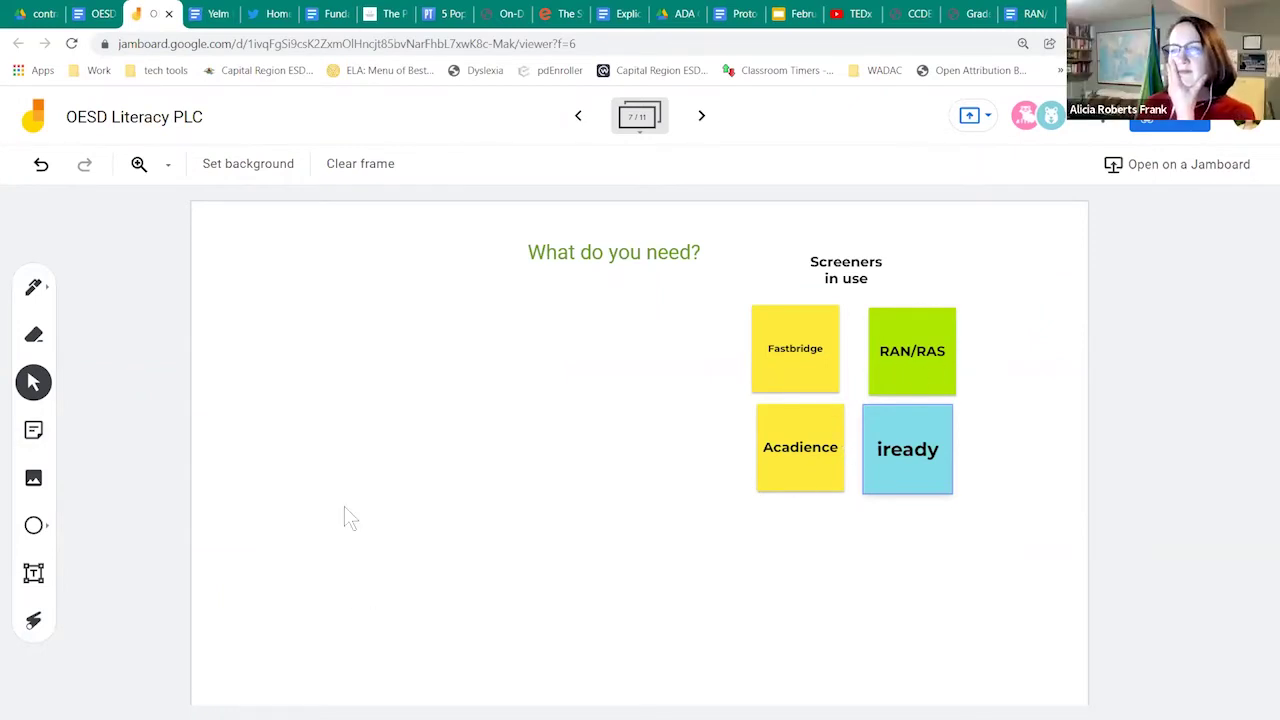
# - Add an orange sticky note reading "time to work with teachers -- collaboration vs. PD" to the "What do you need?" frame
pyautogui.click(578, 116)
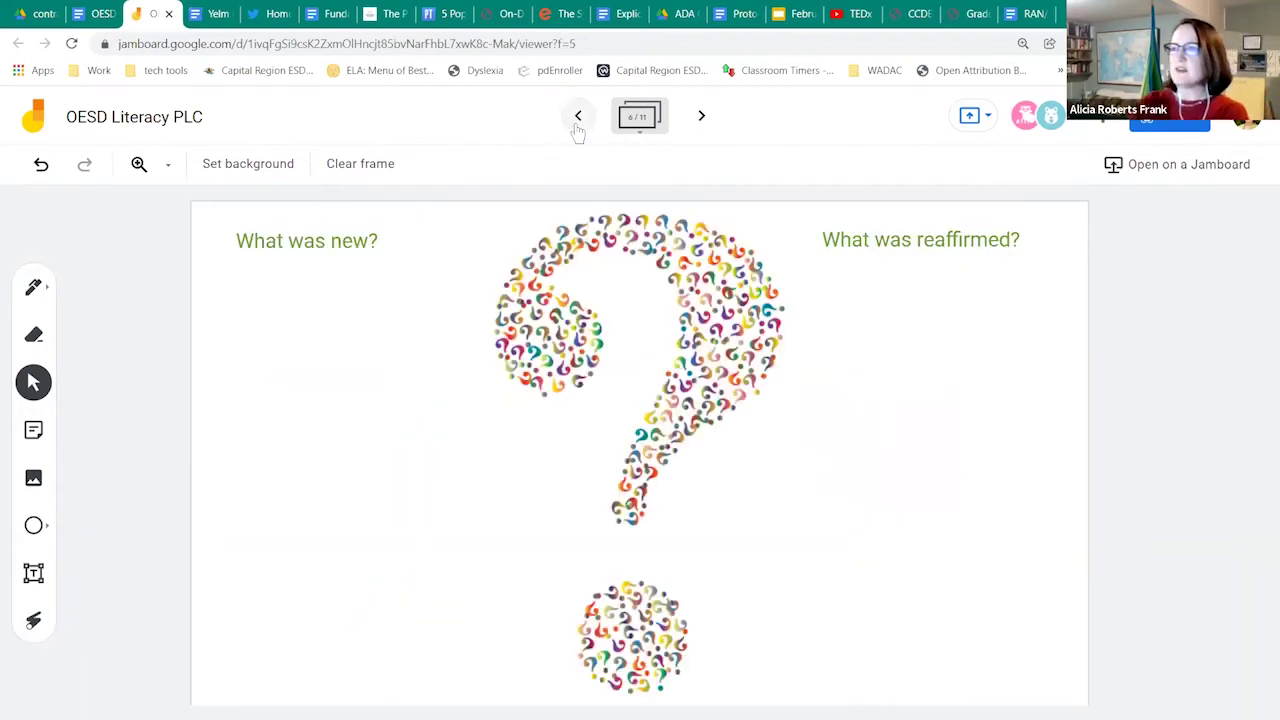
pyautogui.click(702, 117)
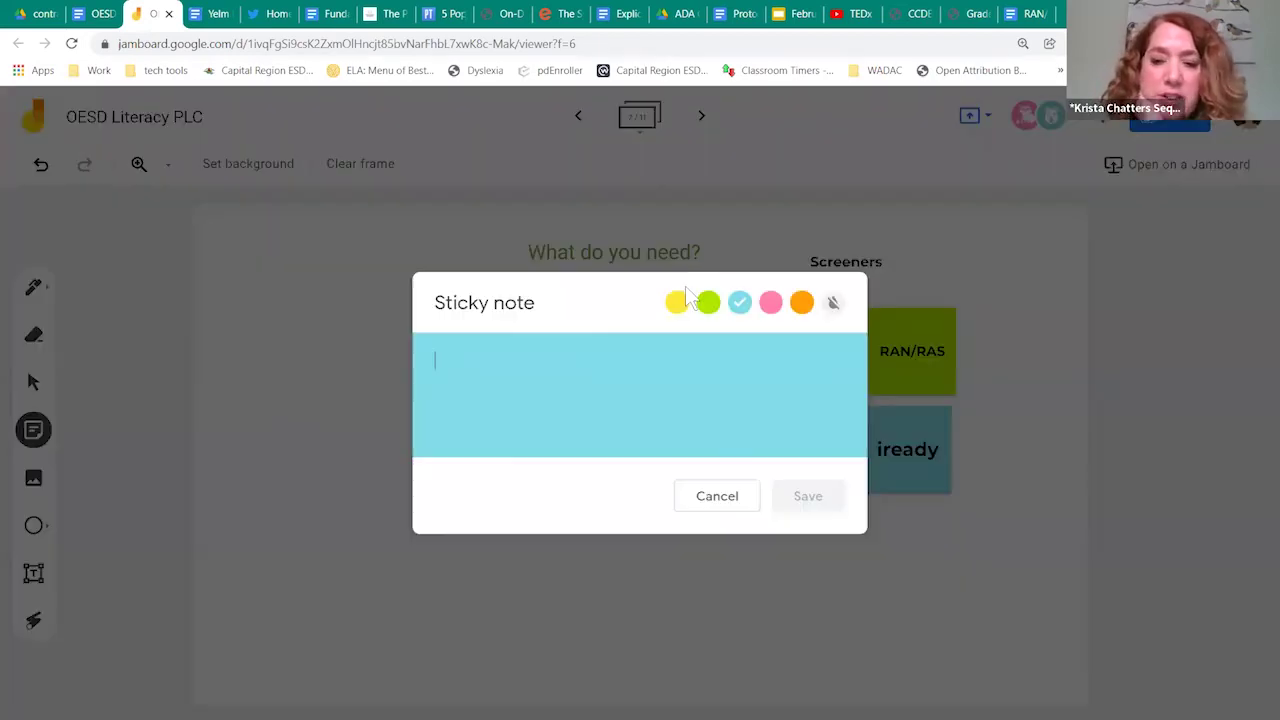
pyautogui.press('s')
pyautogui.click(802, 303)
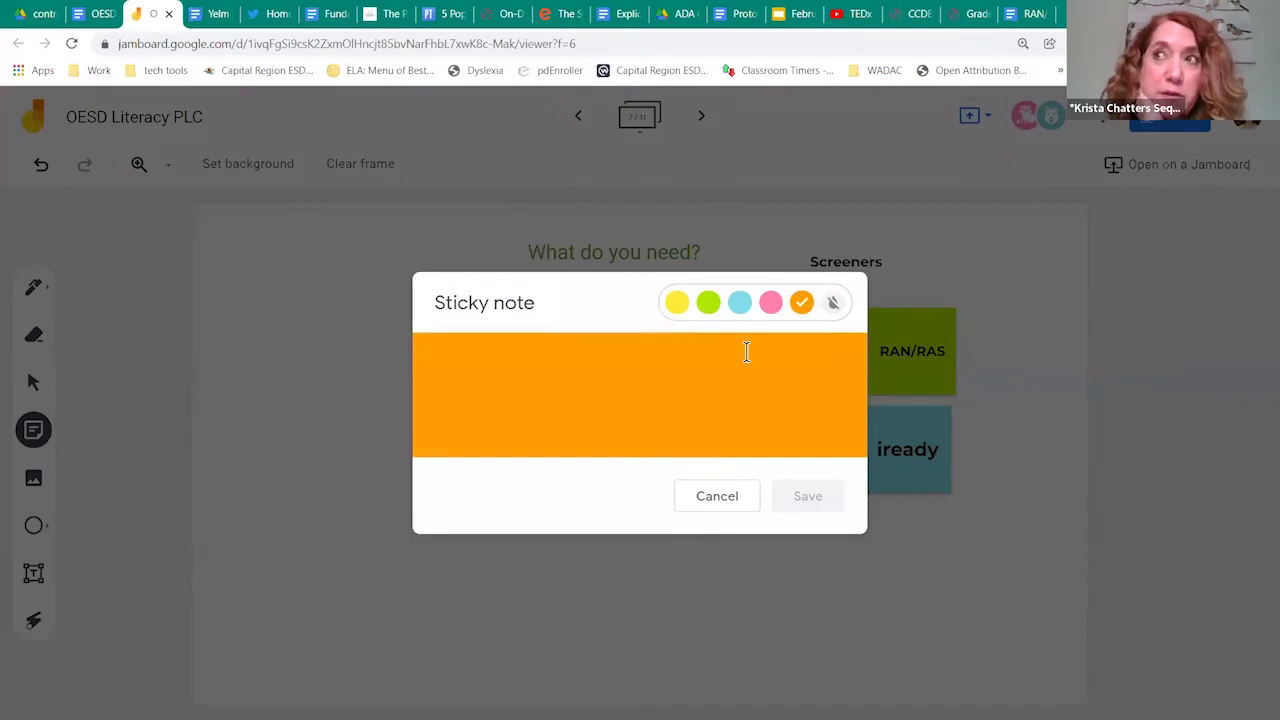
pyautogui.write('time to wor')
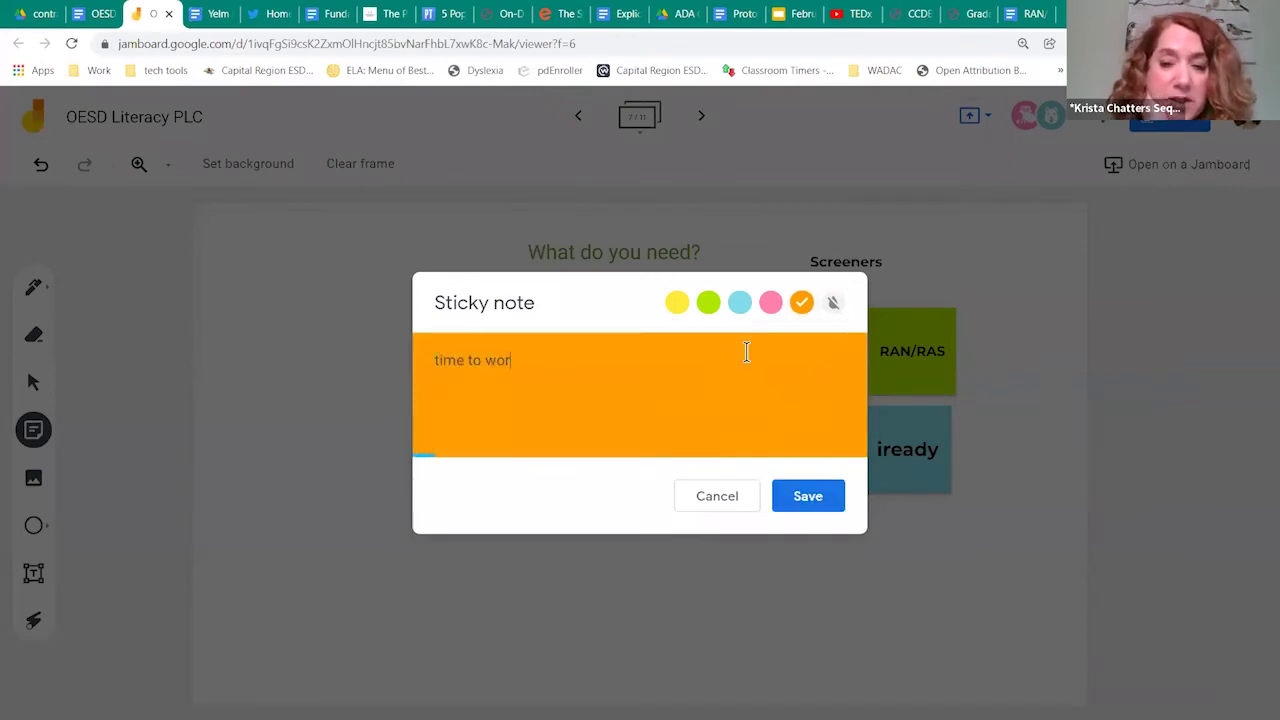
pyautogui.write('k with teachers')
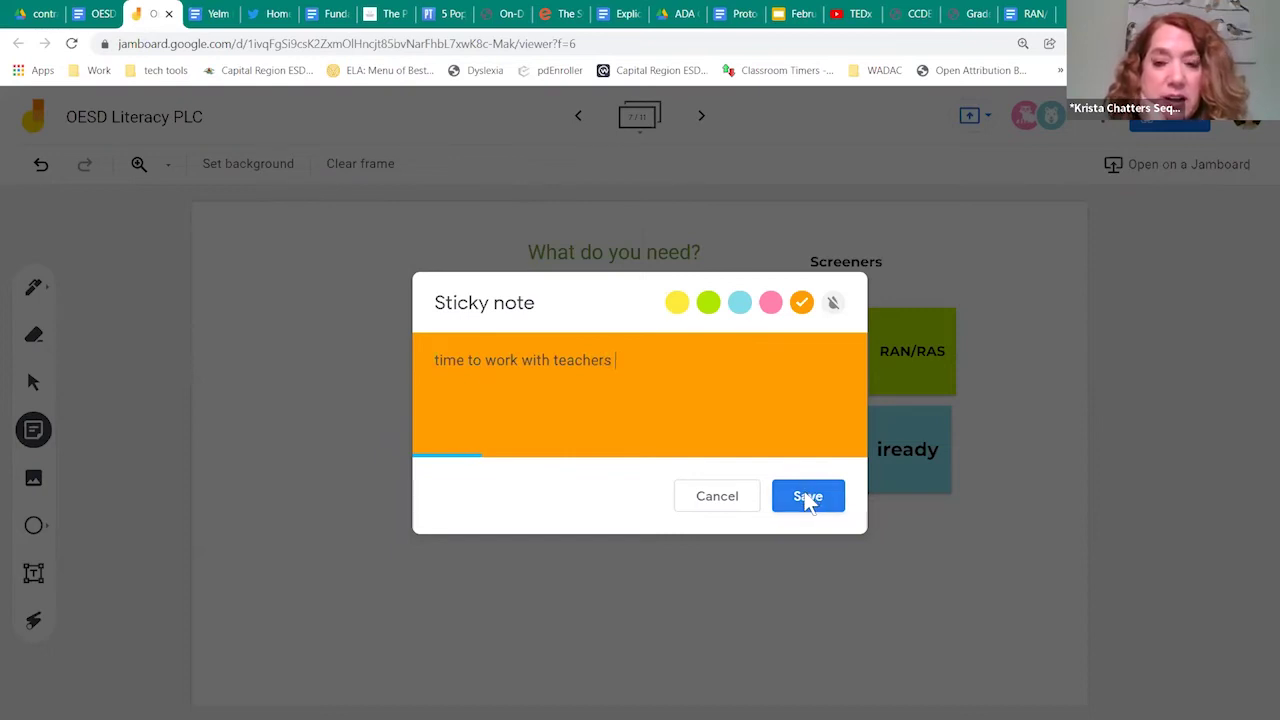
pyautogui.write('-- ')
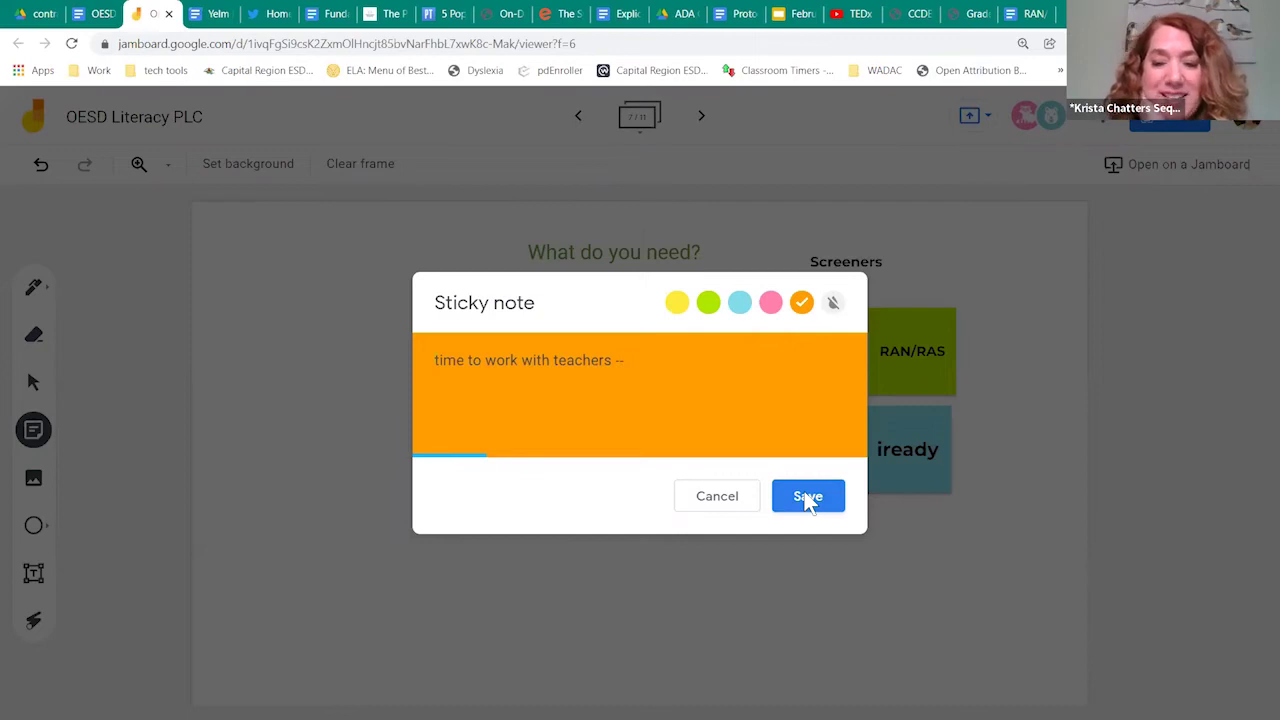
pyautogui.write('collaboration vs. ')
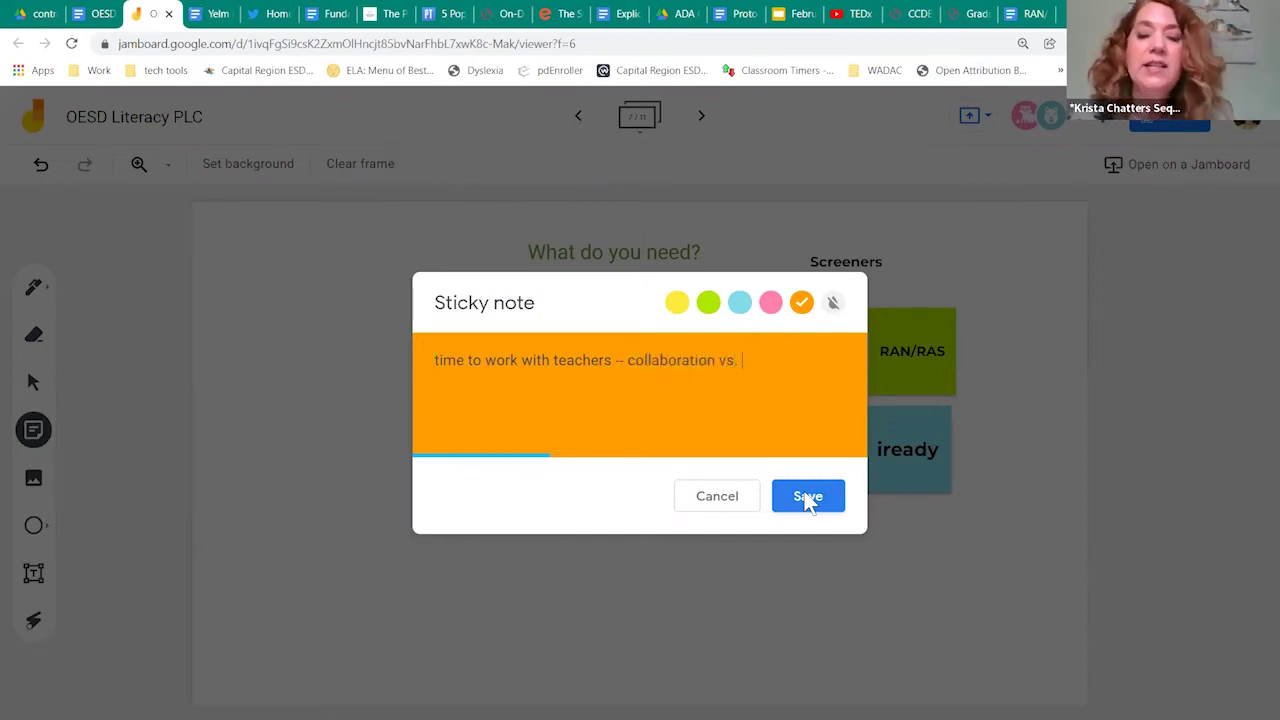
pyautogui.write('PD')
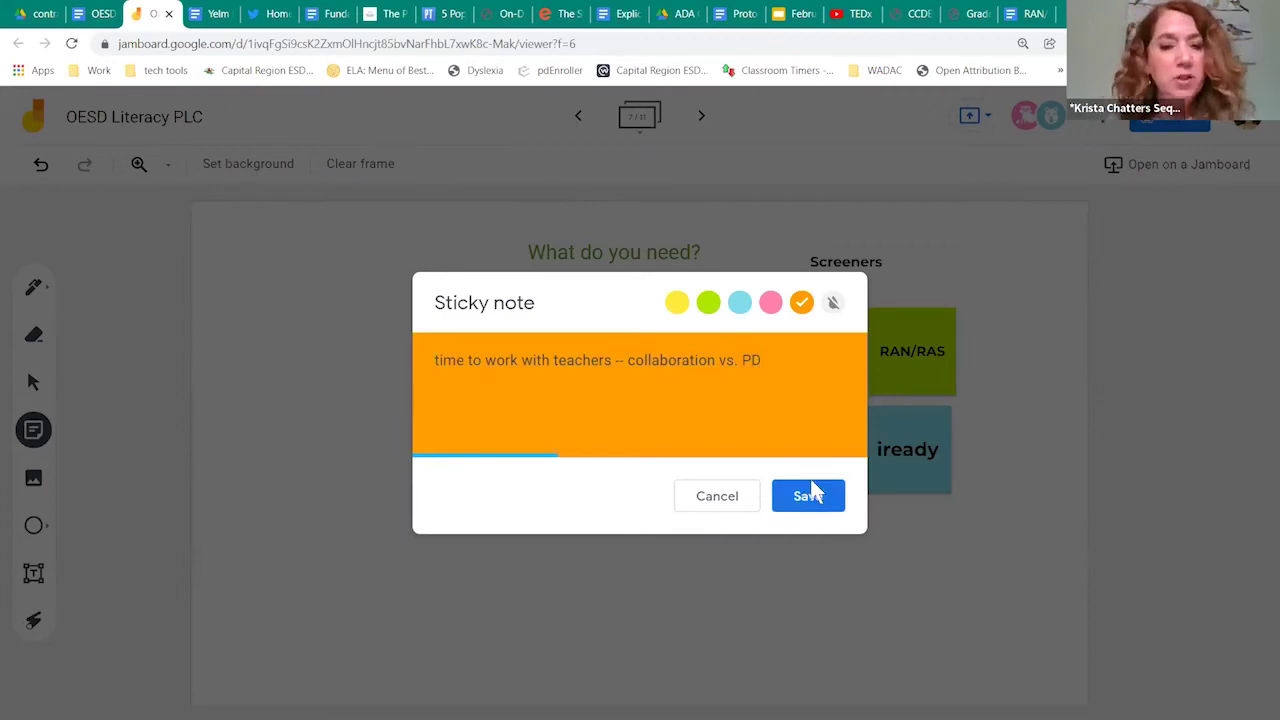
pyautogui.click(817, 500)
pyautogui.click(666, 470)
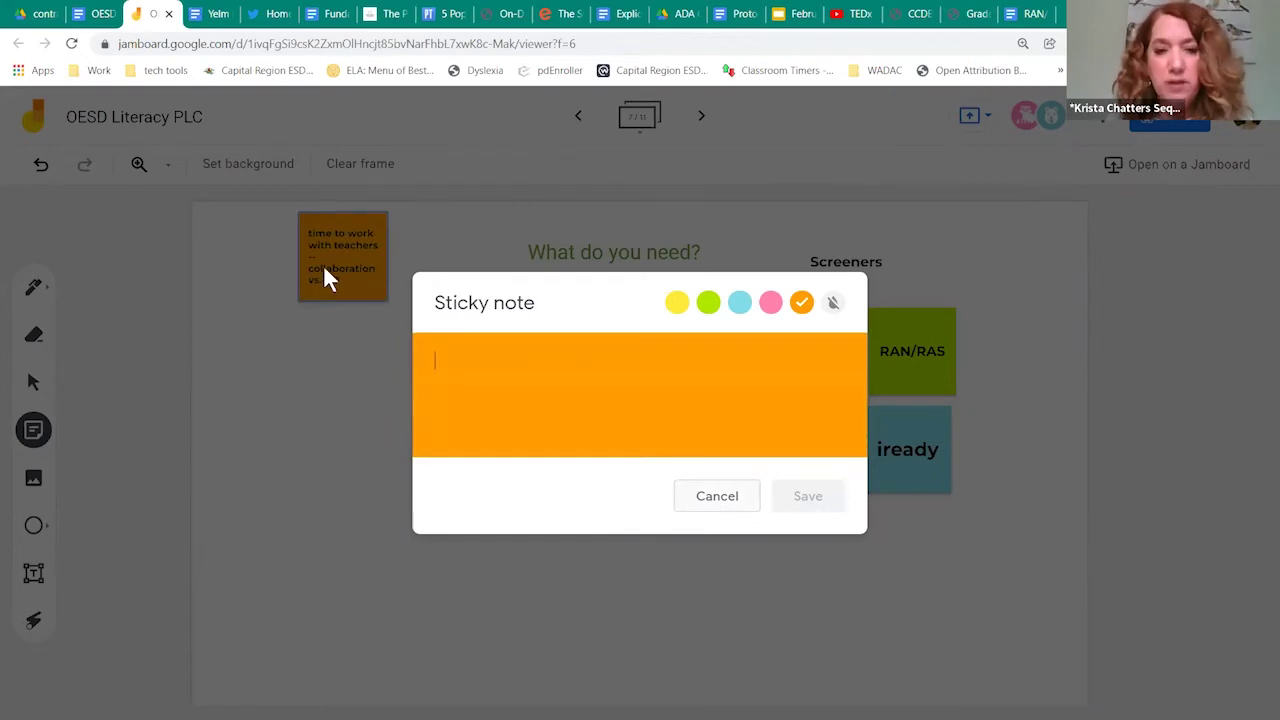
# - Move the orange note slightly down and toward the left edge of the "What do you need?" frame
pyautogui.click(372, 284)
pyautogui.moveTo(382, 290); pyautogui.dragTo(346, 383)
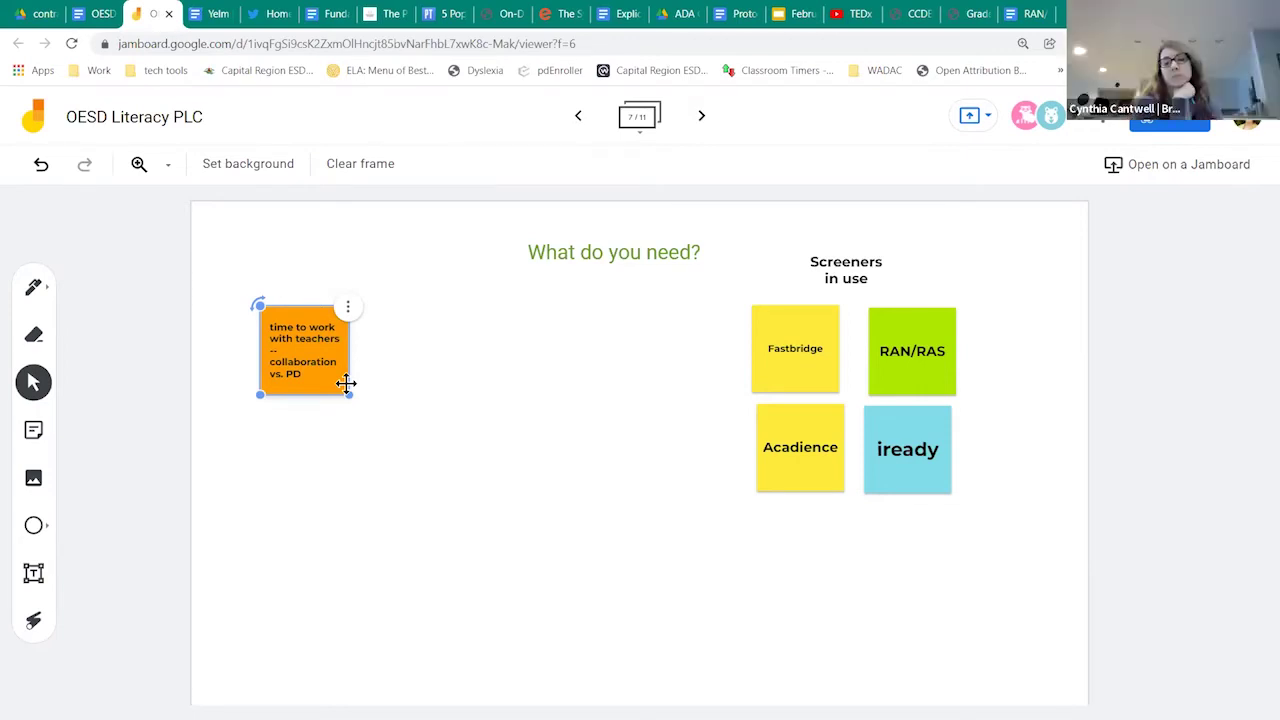
pyautogui.click(162, 392)
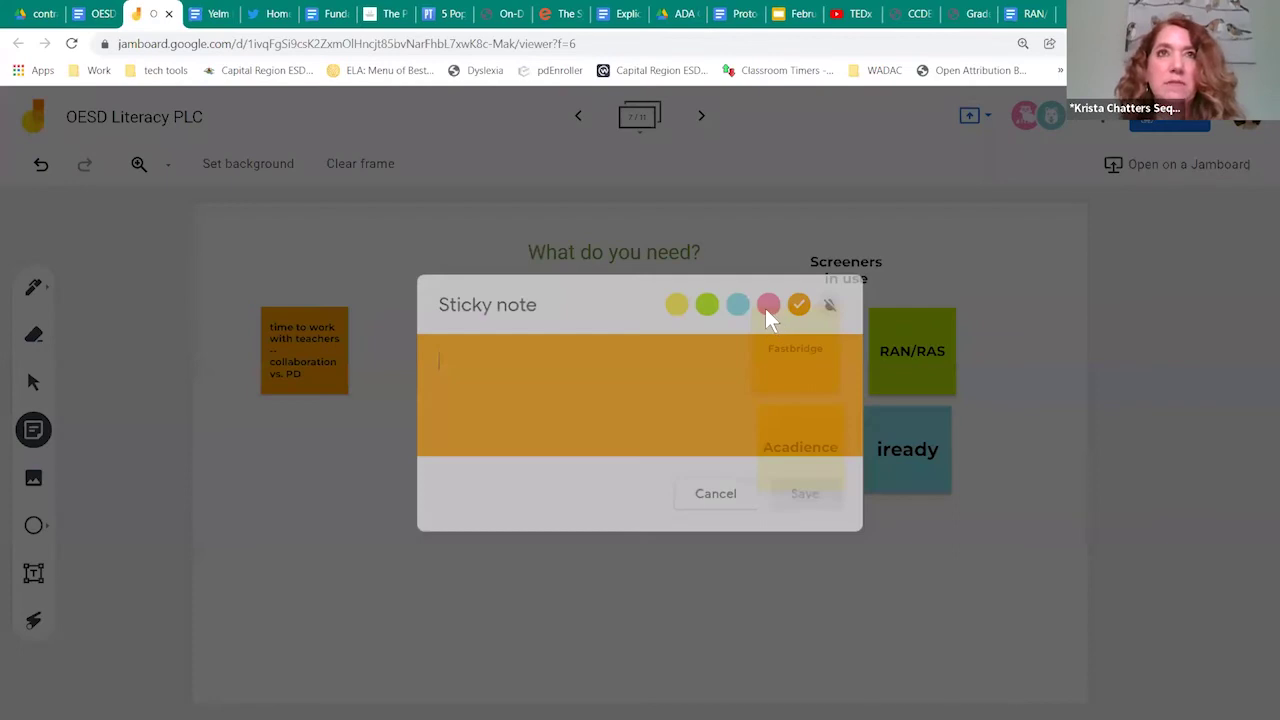
# - Start a pink sticky note with the text "clarifications of misunderstandings about purpose of"
pyautogui.click(770, 302)
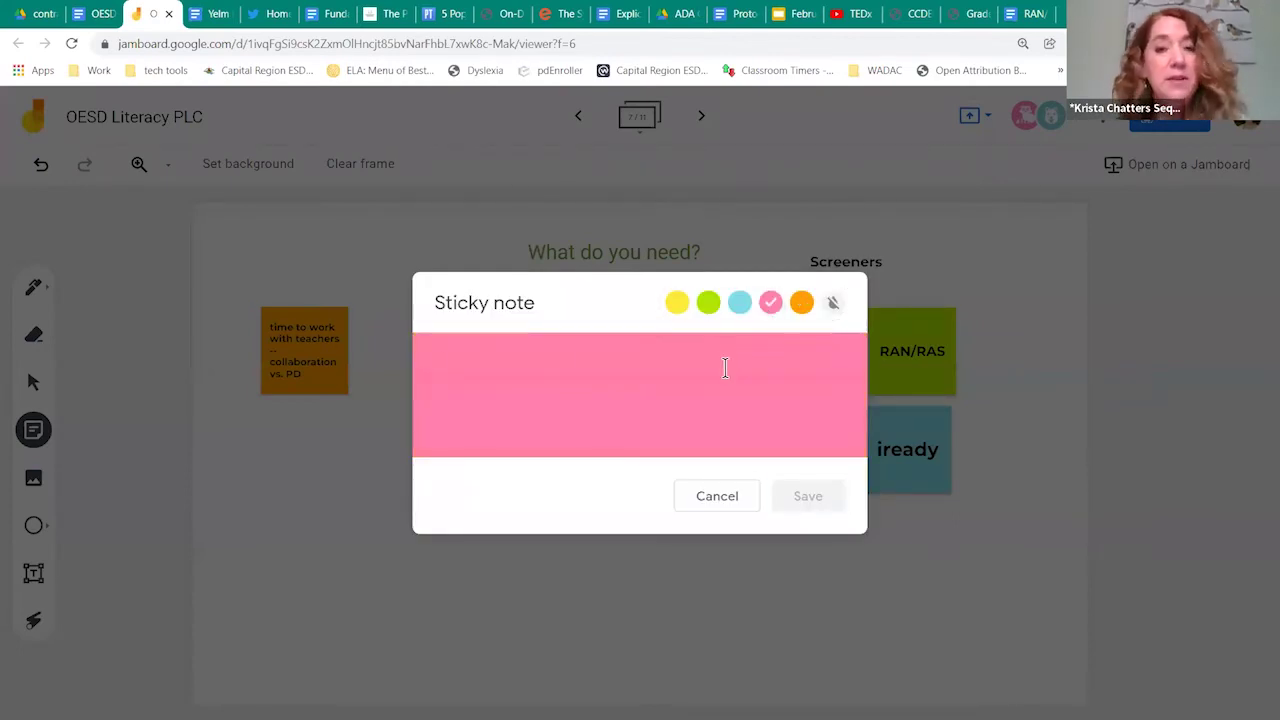
pyautogui.write('clarifications o')
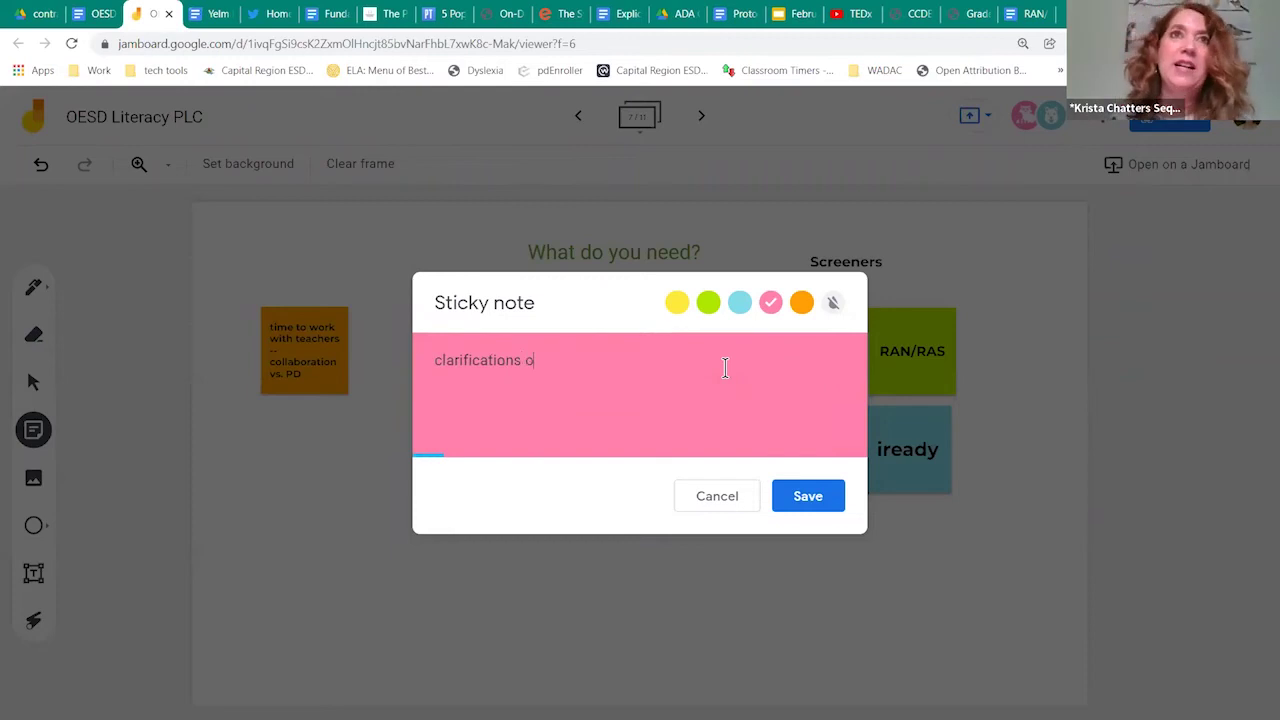
pyautogui.write('f misu')
pyautogui.write('nderstandi')
pyautogui.write('ngs aobu')
pyautogui.press('BackSpace')
pyautogui.press('BackSpace')
pyautogui.write('u')
pyautogui.press('BackSpace')
pyautogui.press('BackSpace')
pyautogui.write('bout rurpose of ')
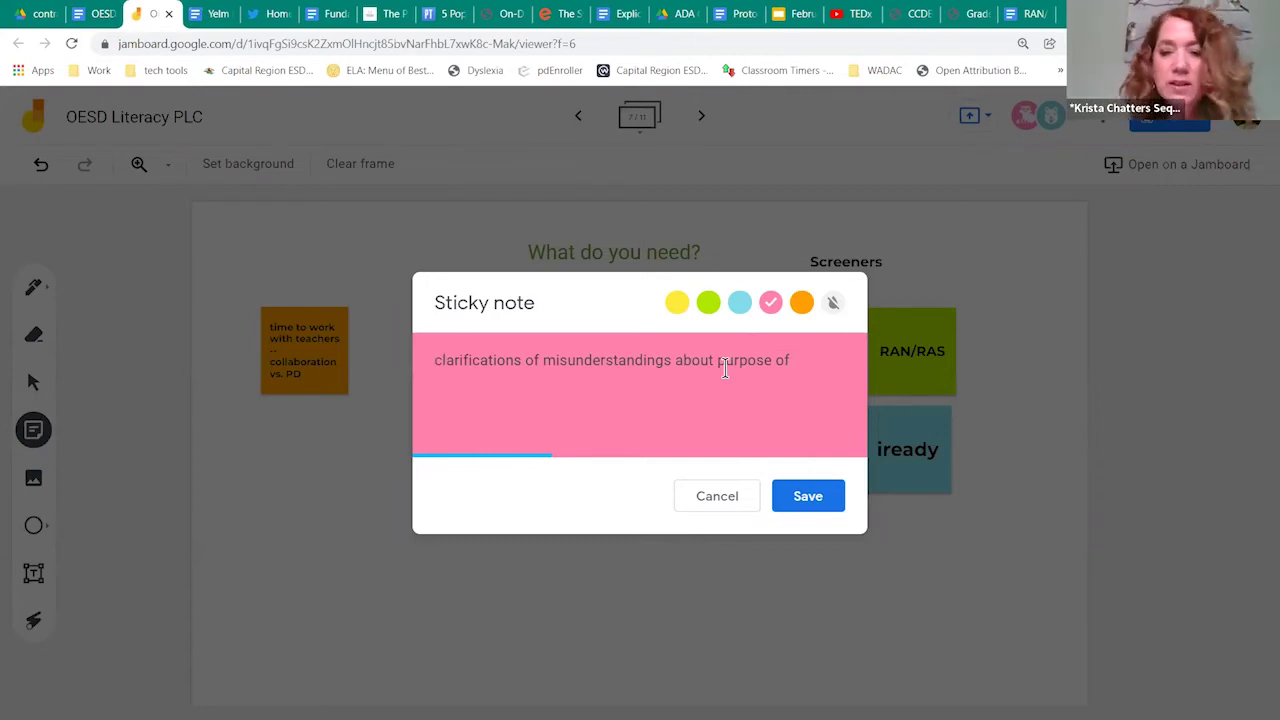
# - Complete the pink note's text with "tools -- not for diagnosing dyslexia" and save it to the frame
pyautogui.write('tools -- not for diagnosing dyl')
pyautogui.press('BackSpace')
pyautogui.write('slexia')
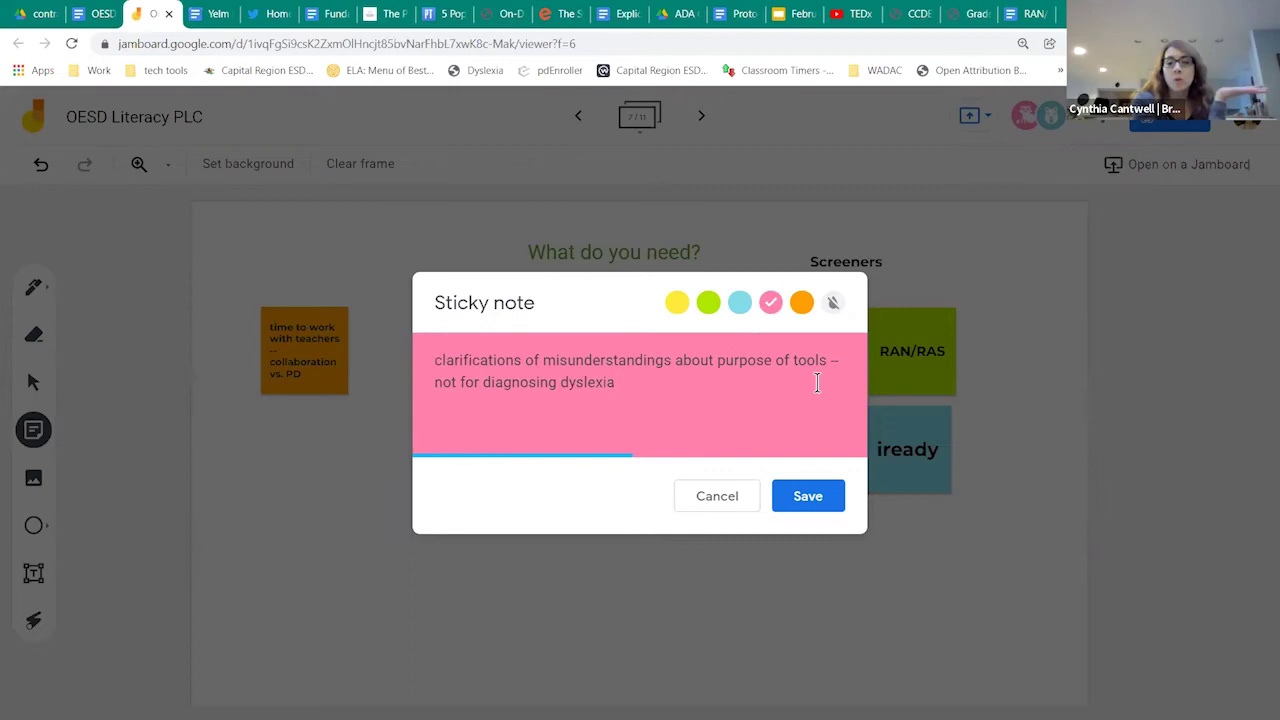
pyautogui.click(803, 497)
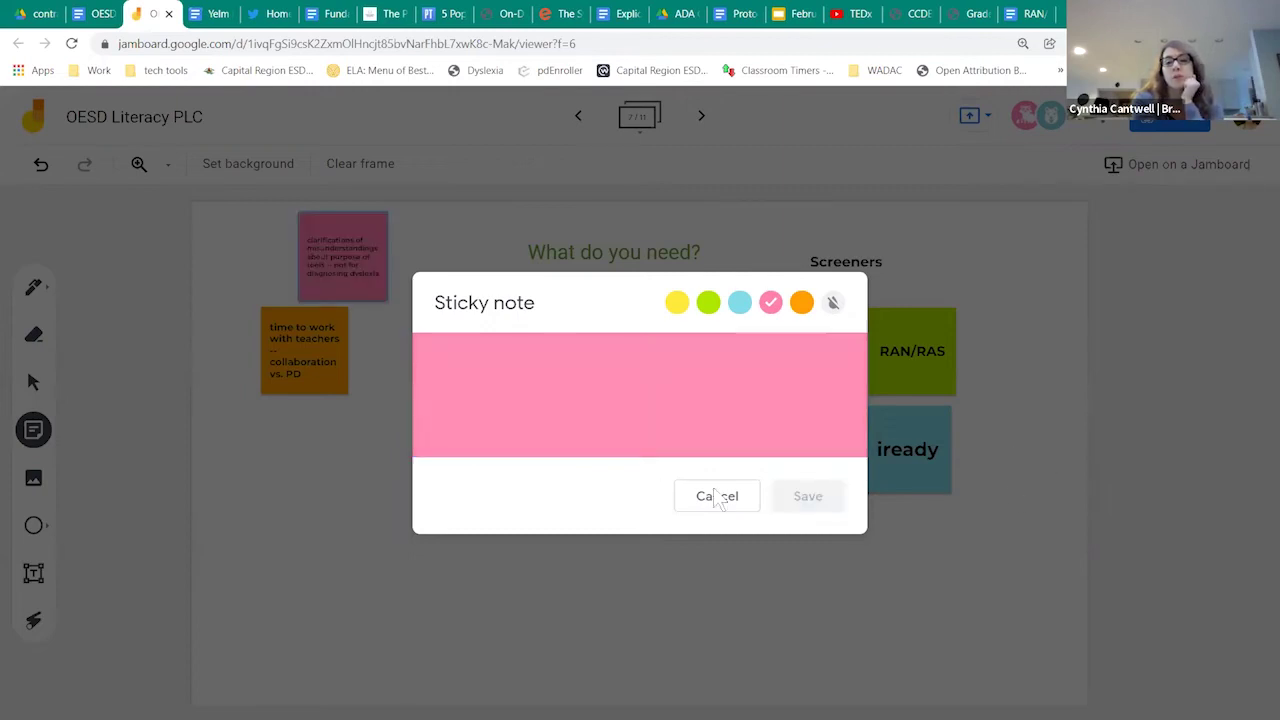
pyautogui.press('Escape')
# - Place the pink clarifications note, slightly enlarged, to the right of the orange note
pyautogui.click(475, 355)
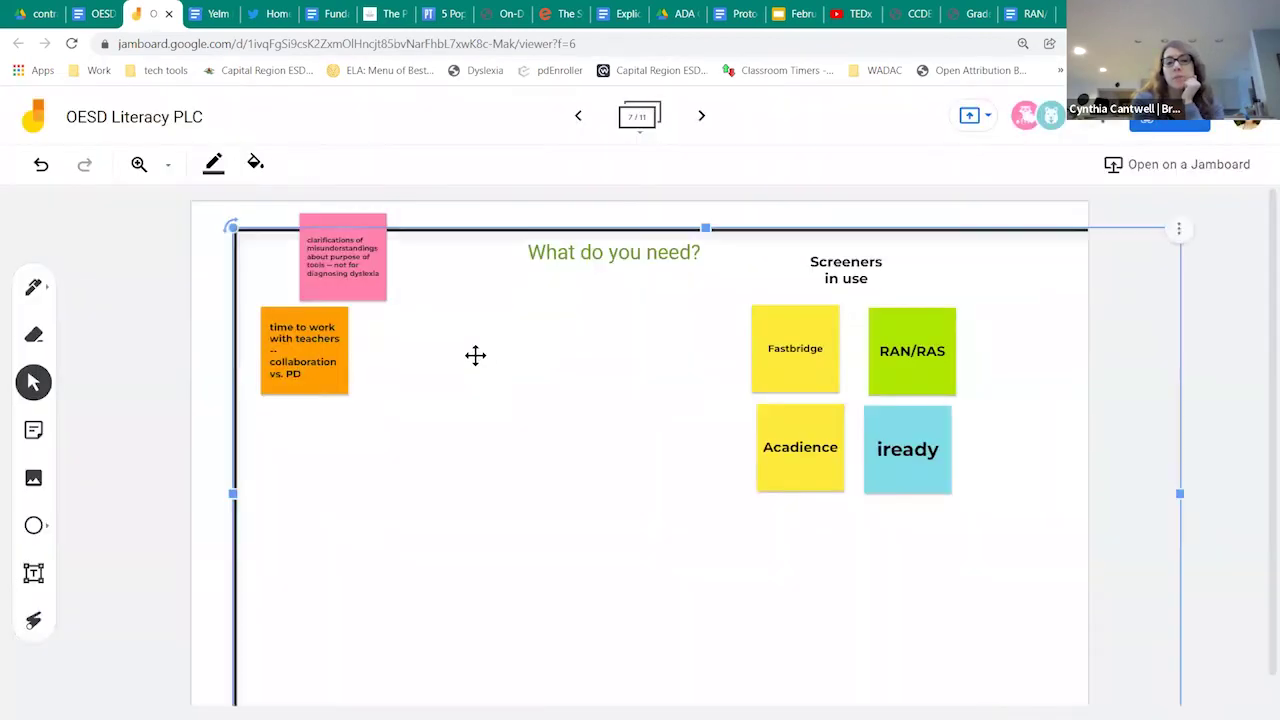
pyautogui.hotkey('ctrl', 'z')
pyautogui.moveTo(364, 288); pyautogui.dragTo(497, 385)
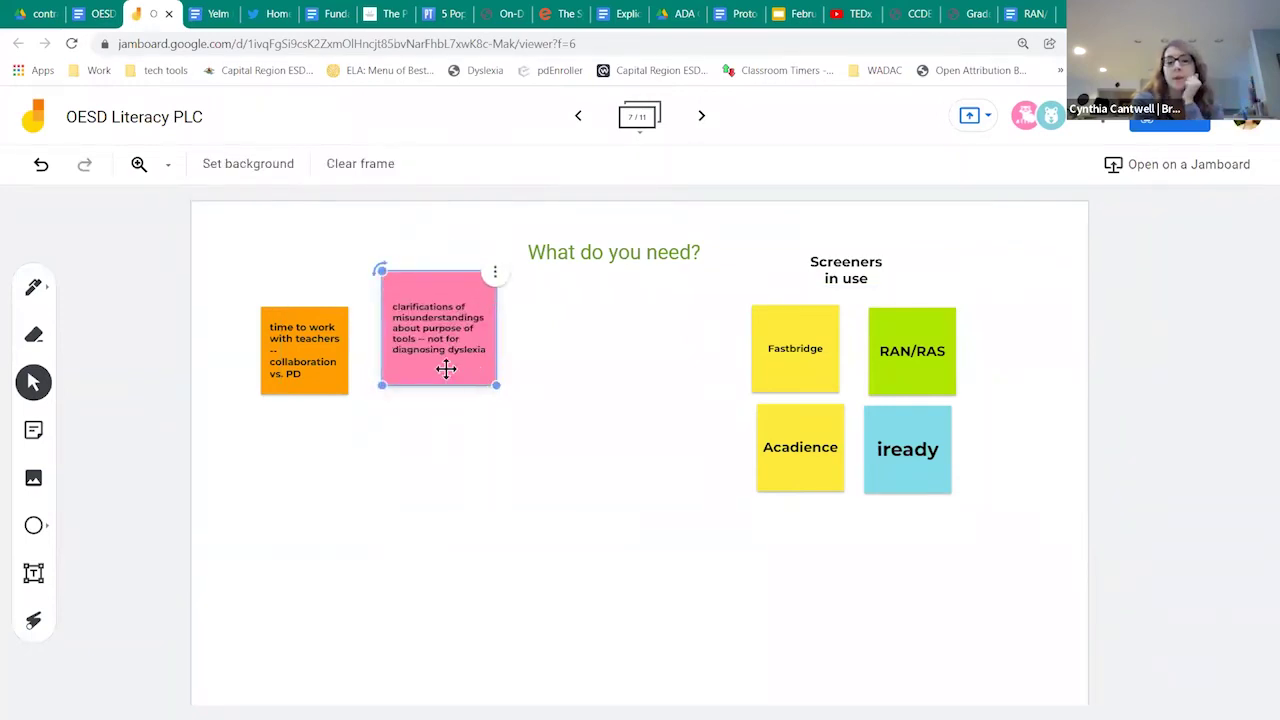
pyautogui.click(368, 386)
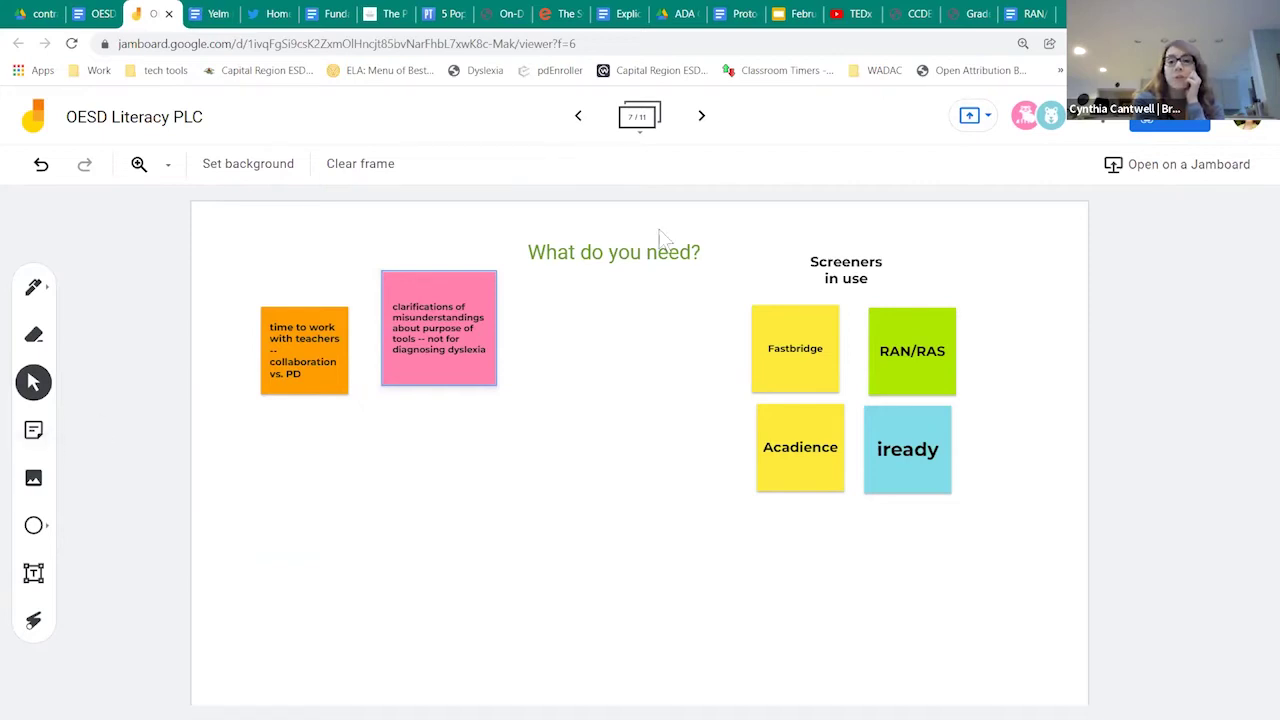
# - Start a yellow sticky note with the text "communication -- helping staff & families know that this is a piece to"
pyautogui.press('s')
pyautogui.click(677, 302)
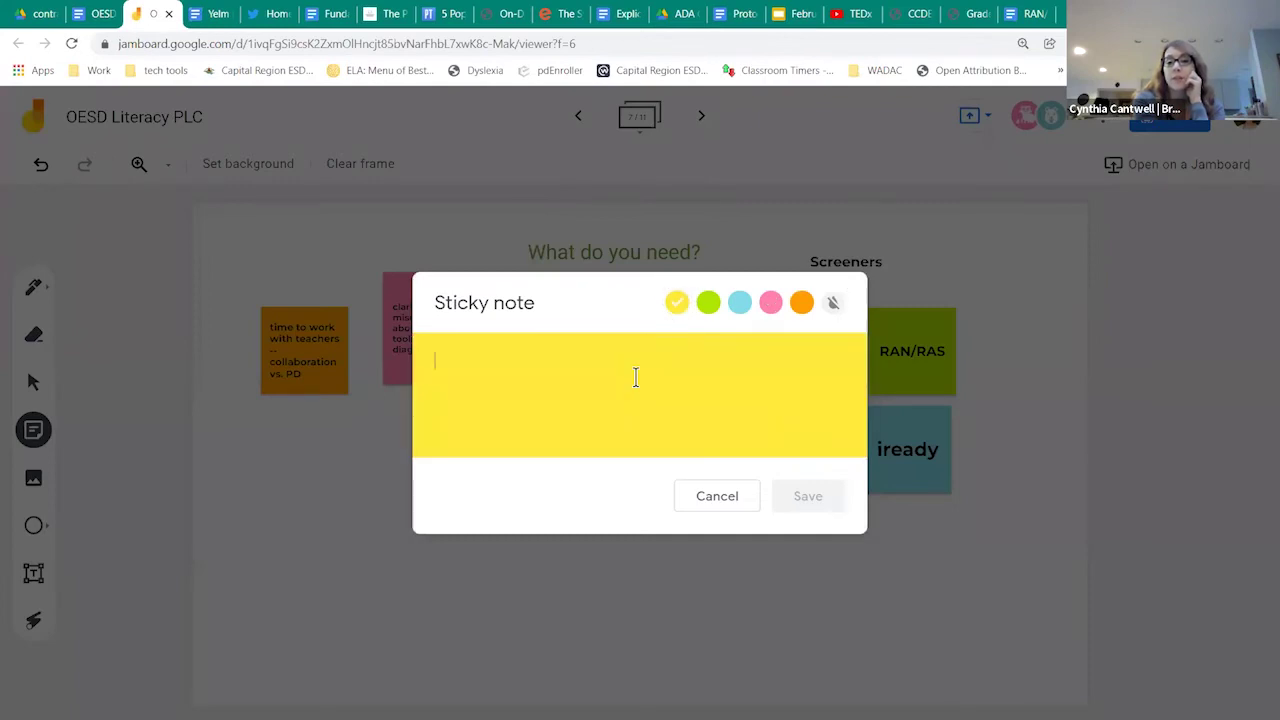
pyautogui.write('commun')
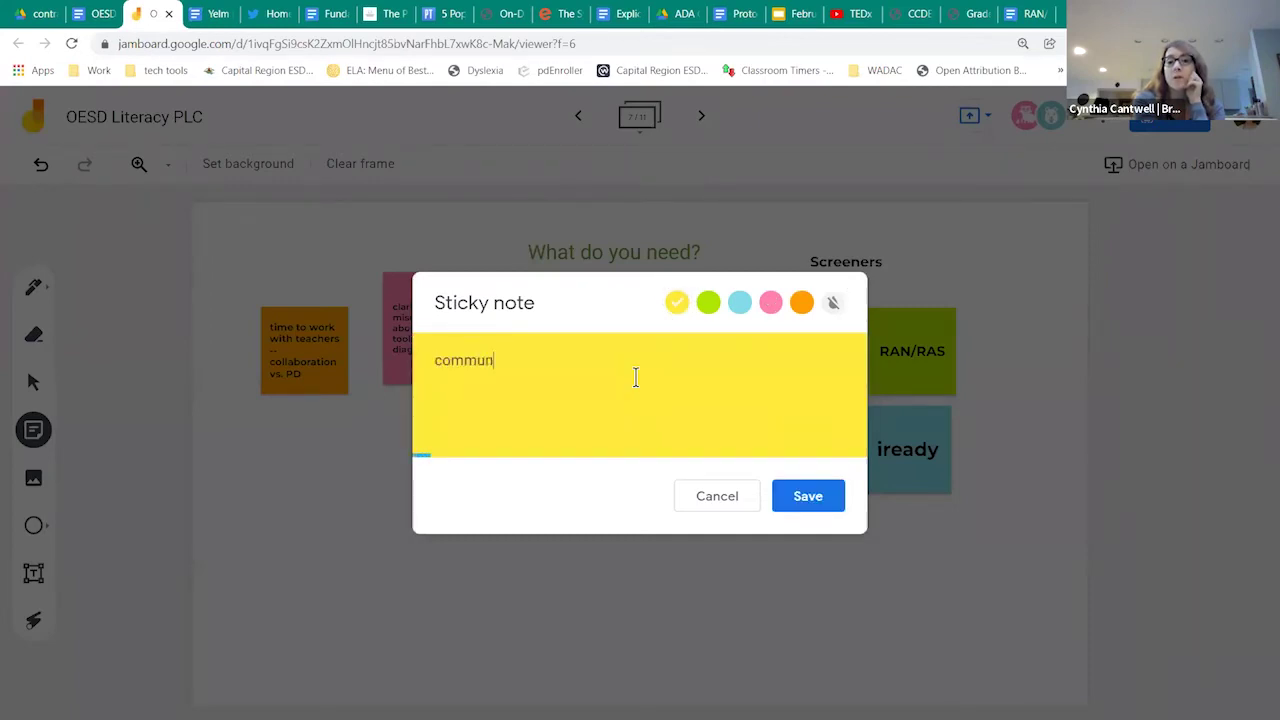
pyautogui.write('ication -- ')
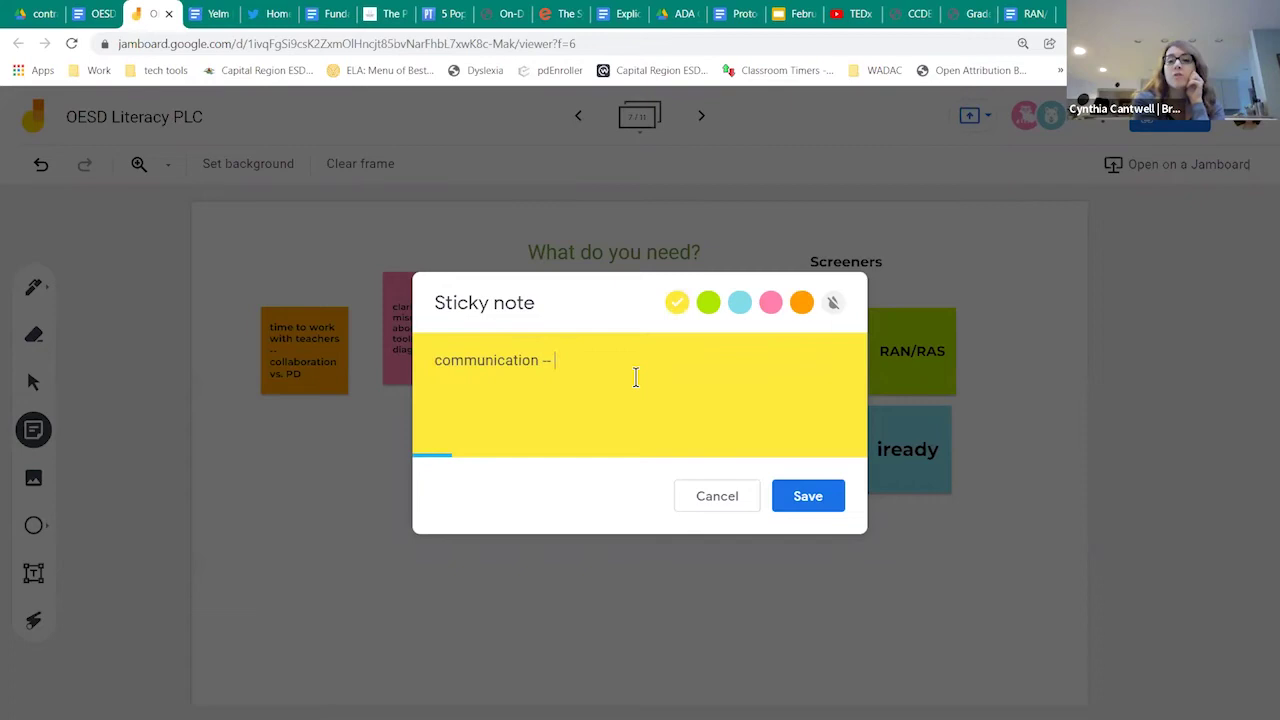
pyautogui.write('helping staff & f')
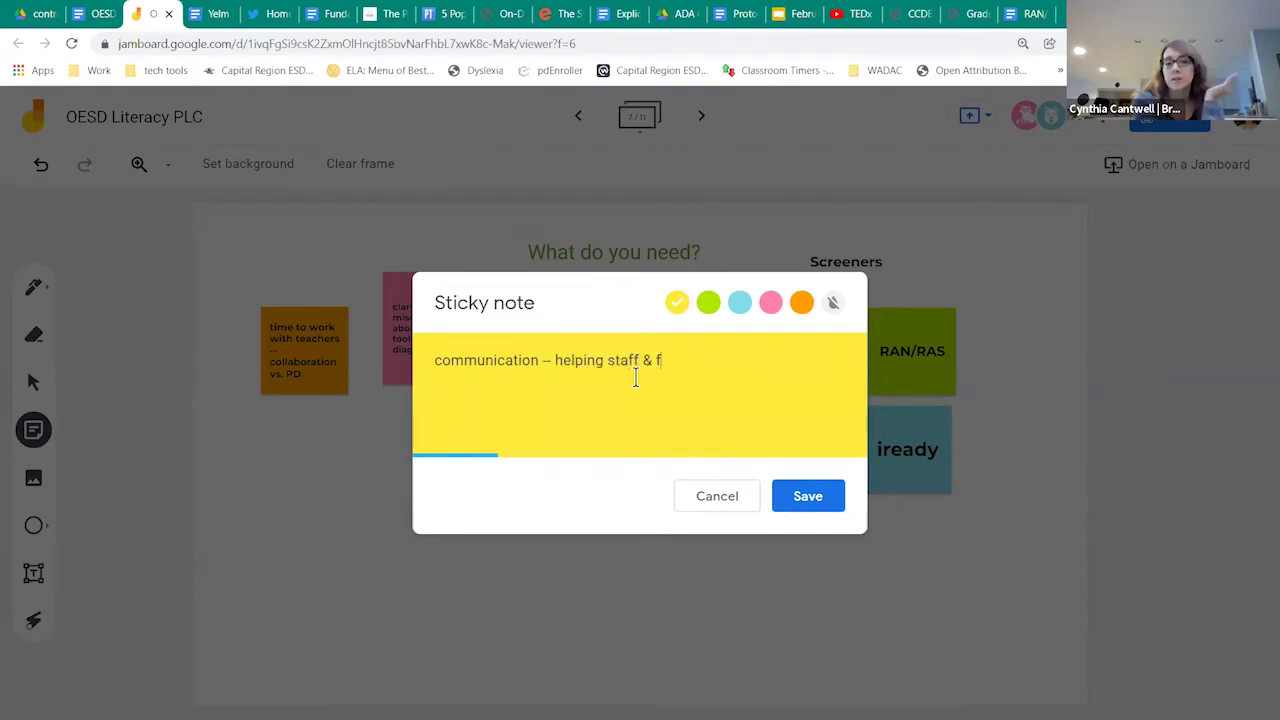
pyautogui.write('amilies know t')
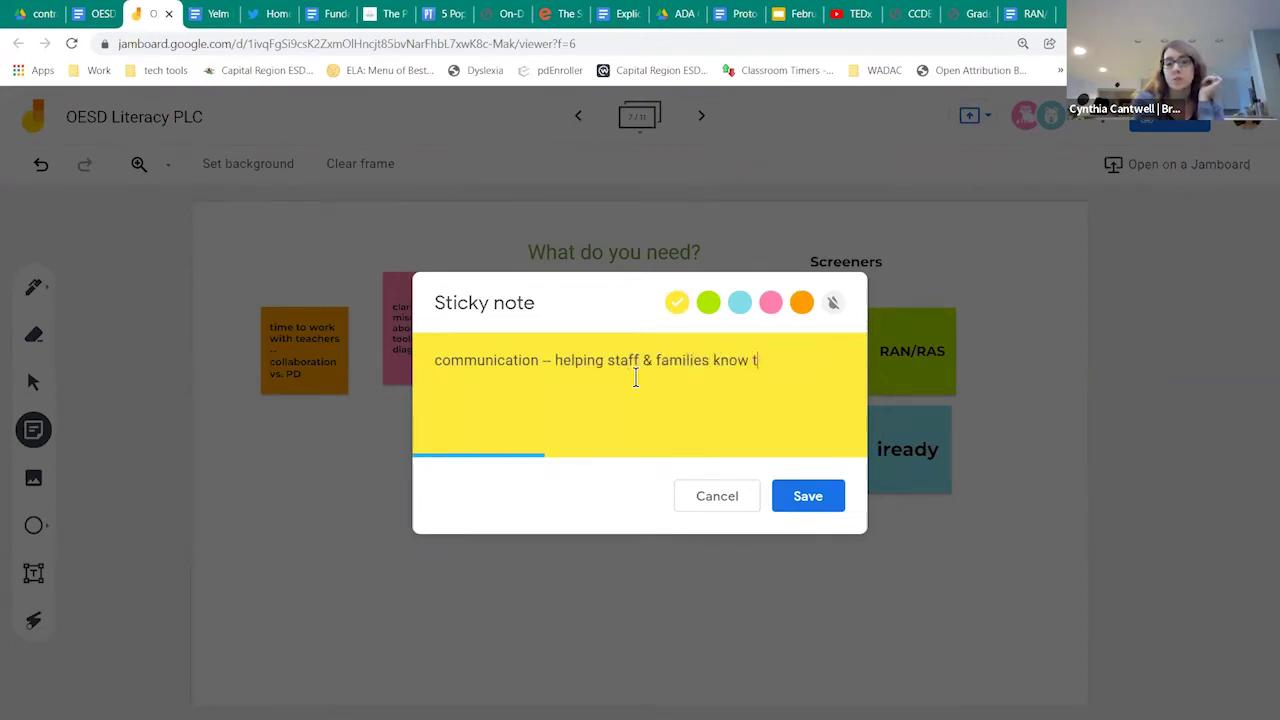
pyautogui.write('hat this is a')
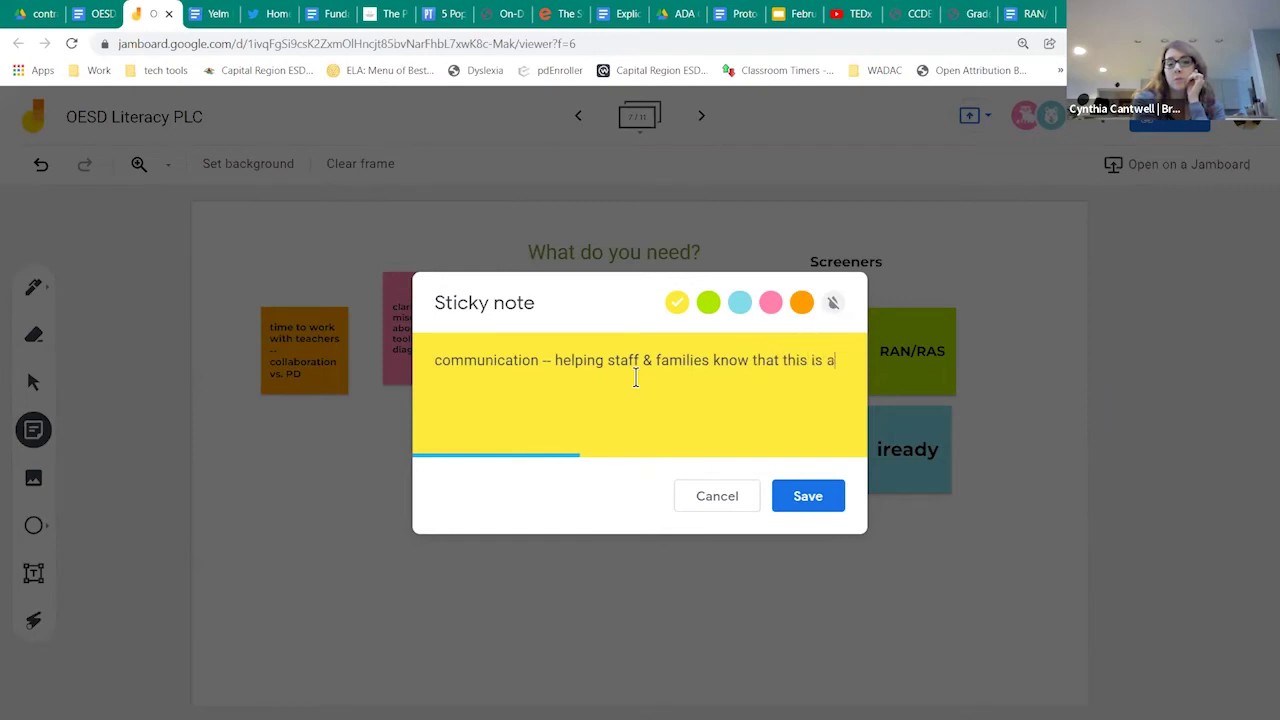
pyautogui.write(' piece to i')
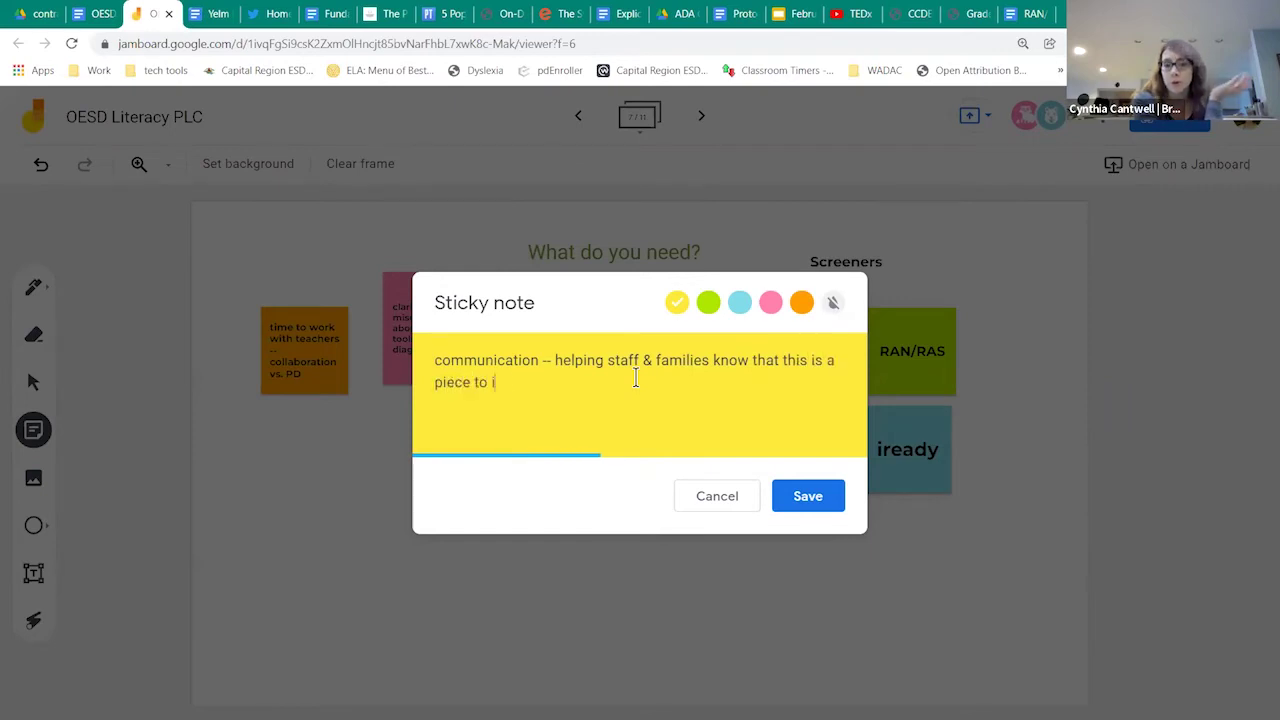
# - Complete the yellow note with "inform, not change, what we're doing", save it and move it down between the orange and pink notes
pyautogui.write('nform, nto')
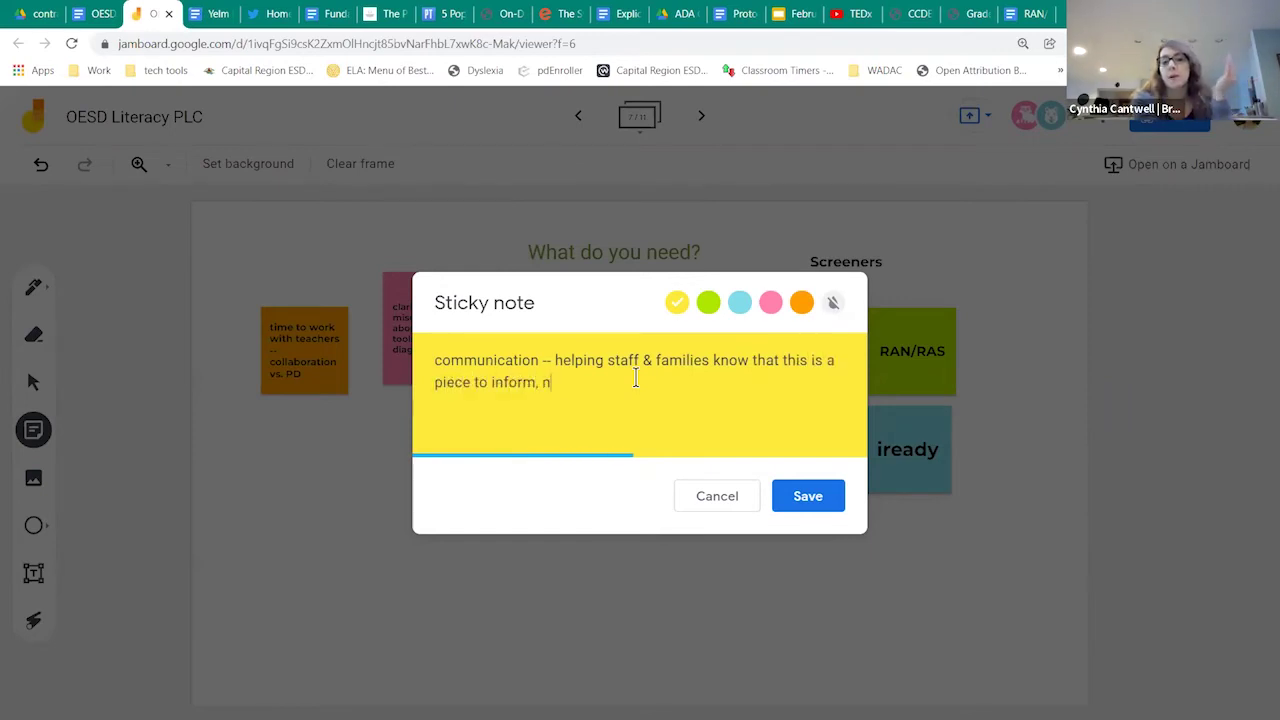
pyautogui.press('BackSpace')
pyautogui.press('BackSpace')
pyautogui.write('ot')
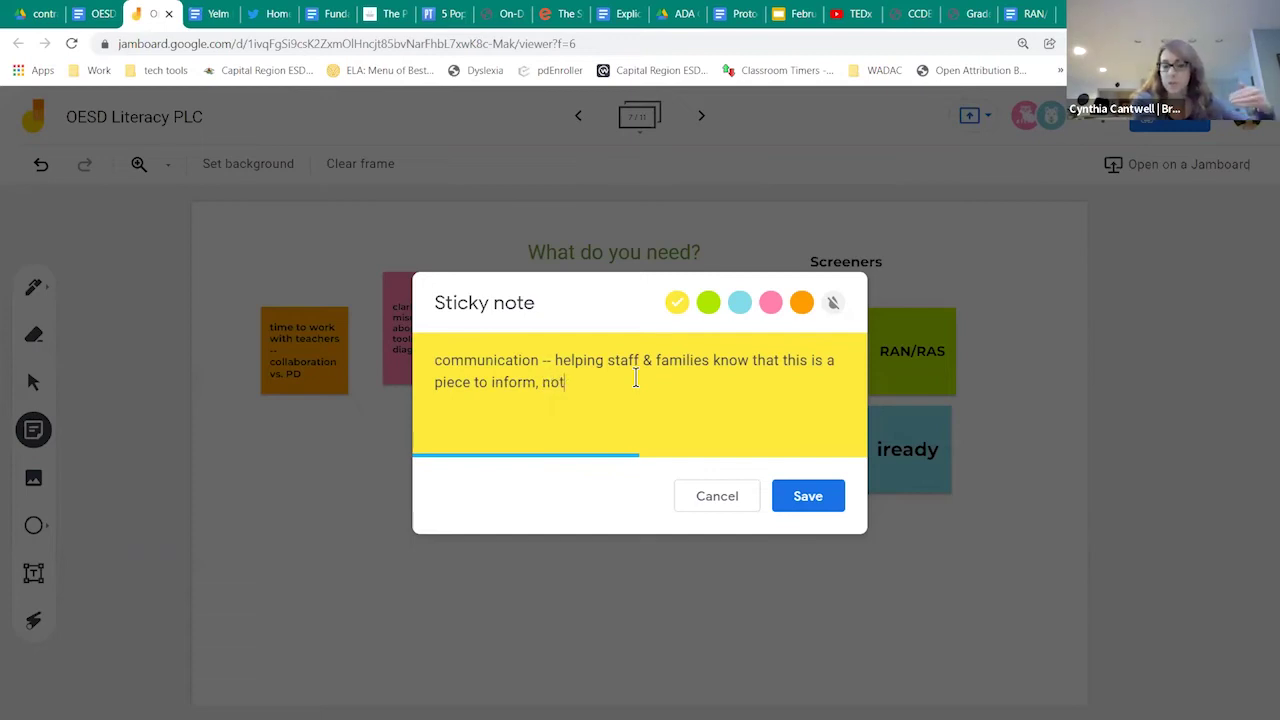
pyautogui.write(' change, what w')
pyautogui.write('doing')
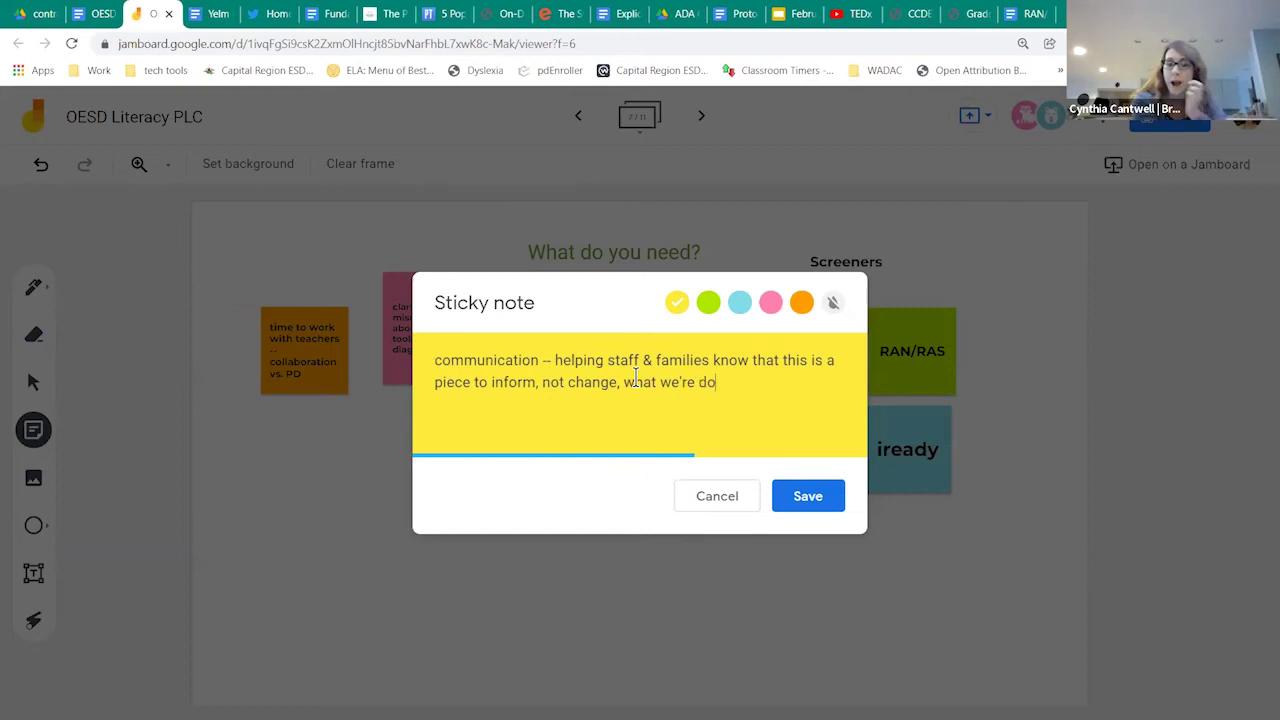
pyautogui.click(806, 503)
pyautogui.moveTo(363, 283); pyautogui.dragTo(405, 462)
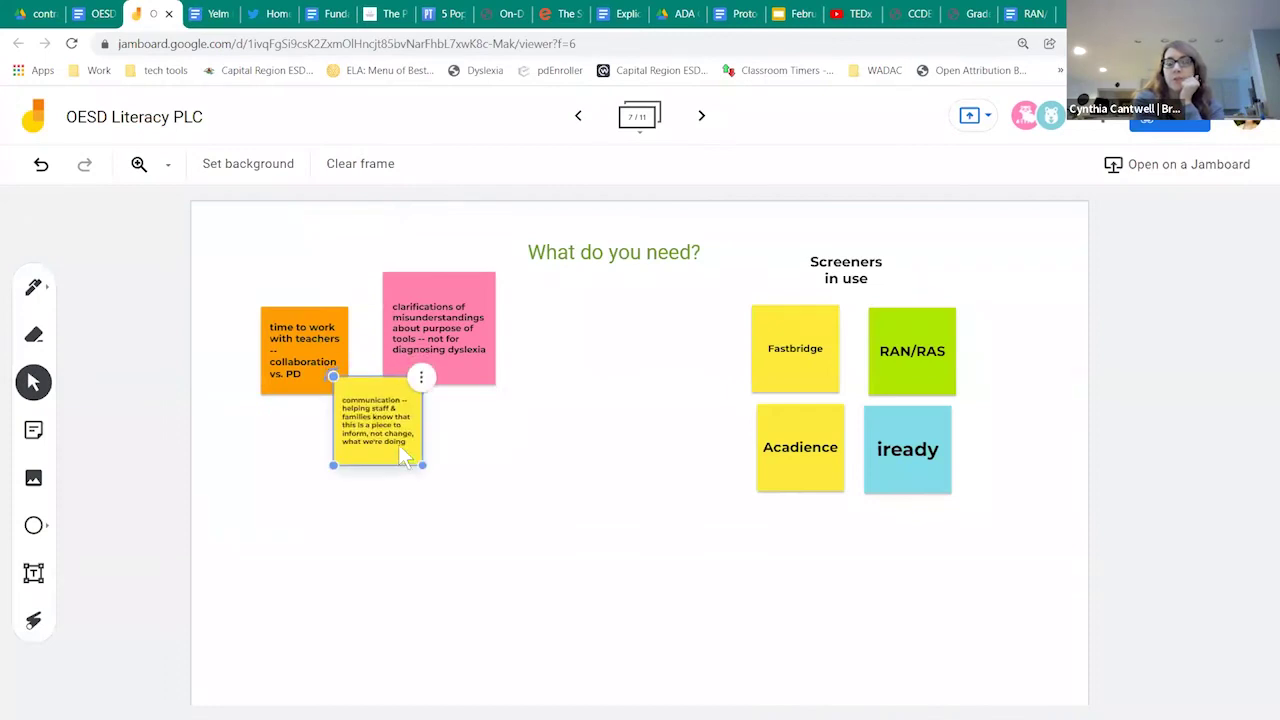